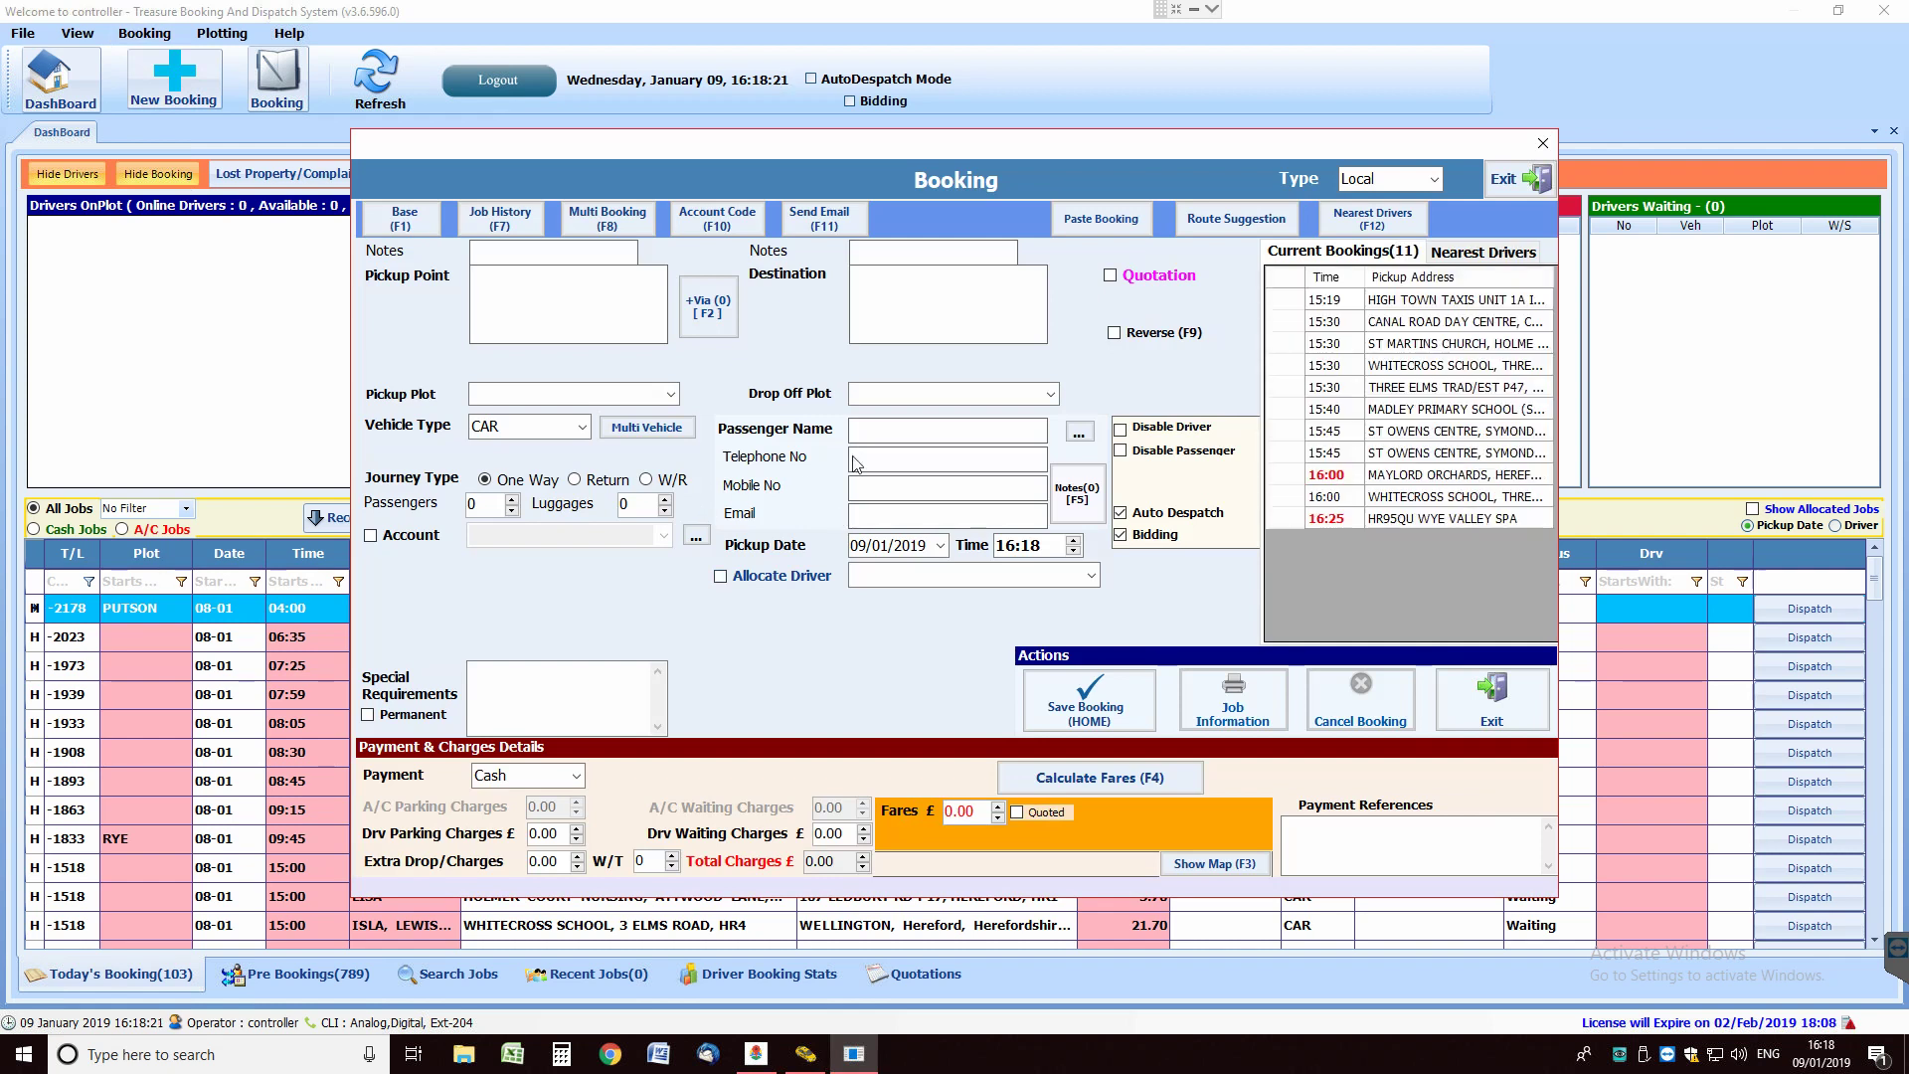
Enter the passenger's mobile number and fill the passenger details from booking history.
{"action": "left_click", "coordinate": [896, 489]}
{"action": "key", "text": "Return"}
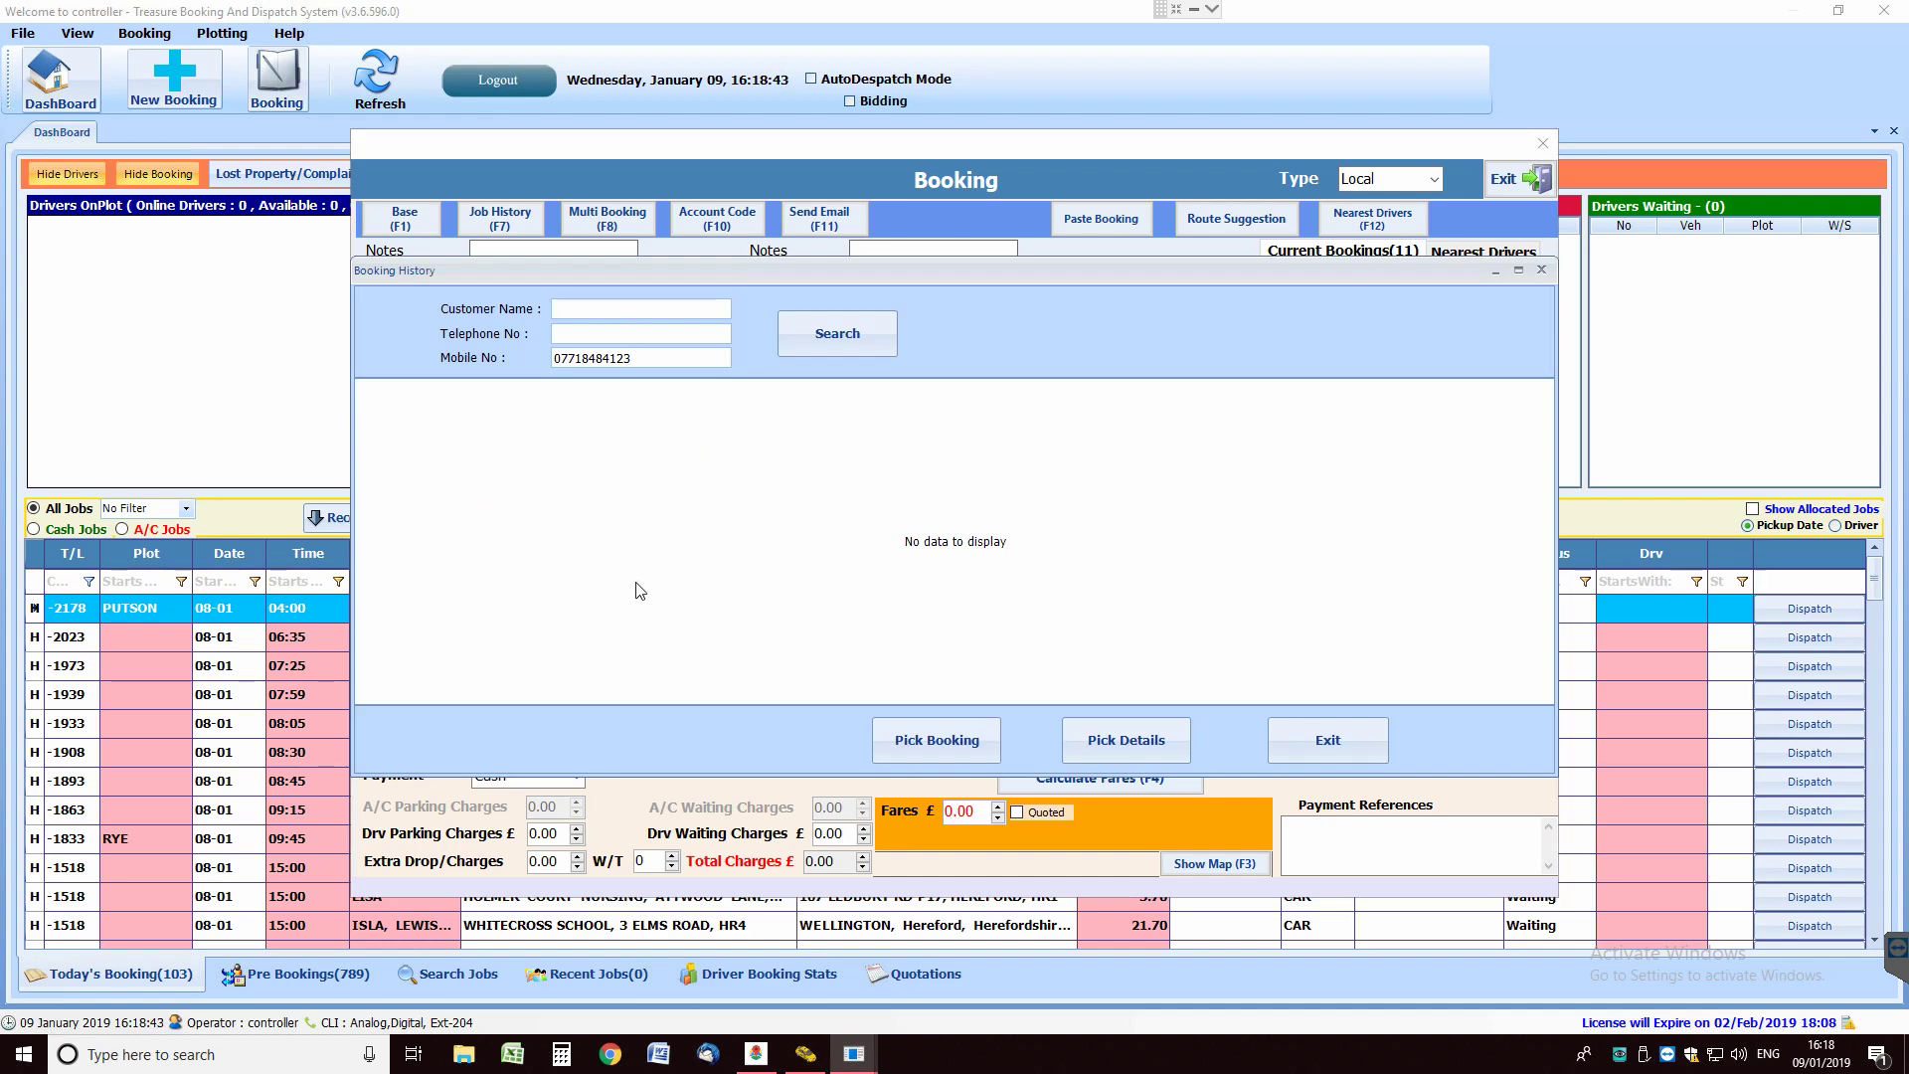
{"action": "left_click", "coordinate": [1139, 746]}
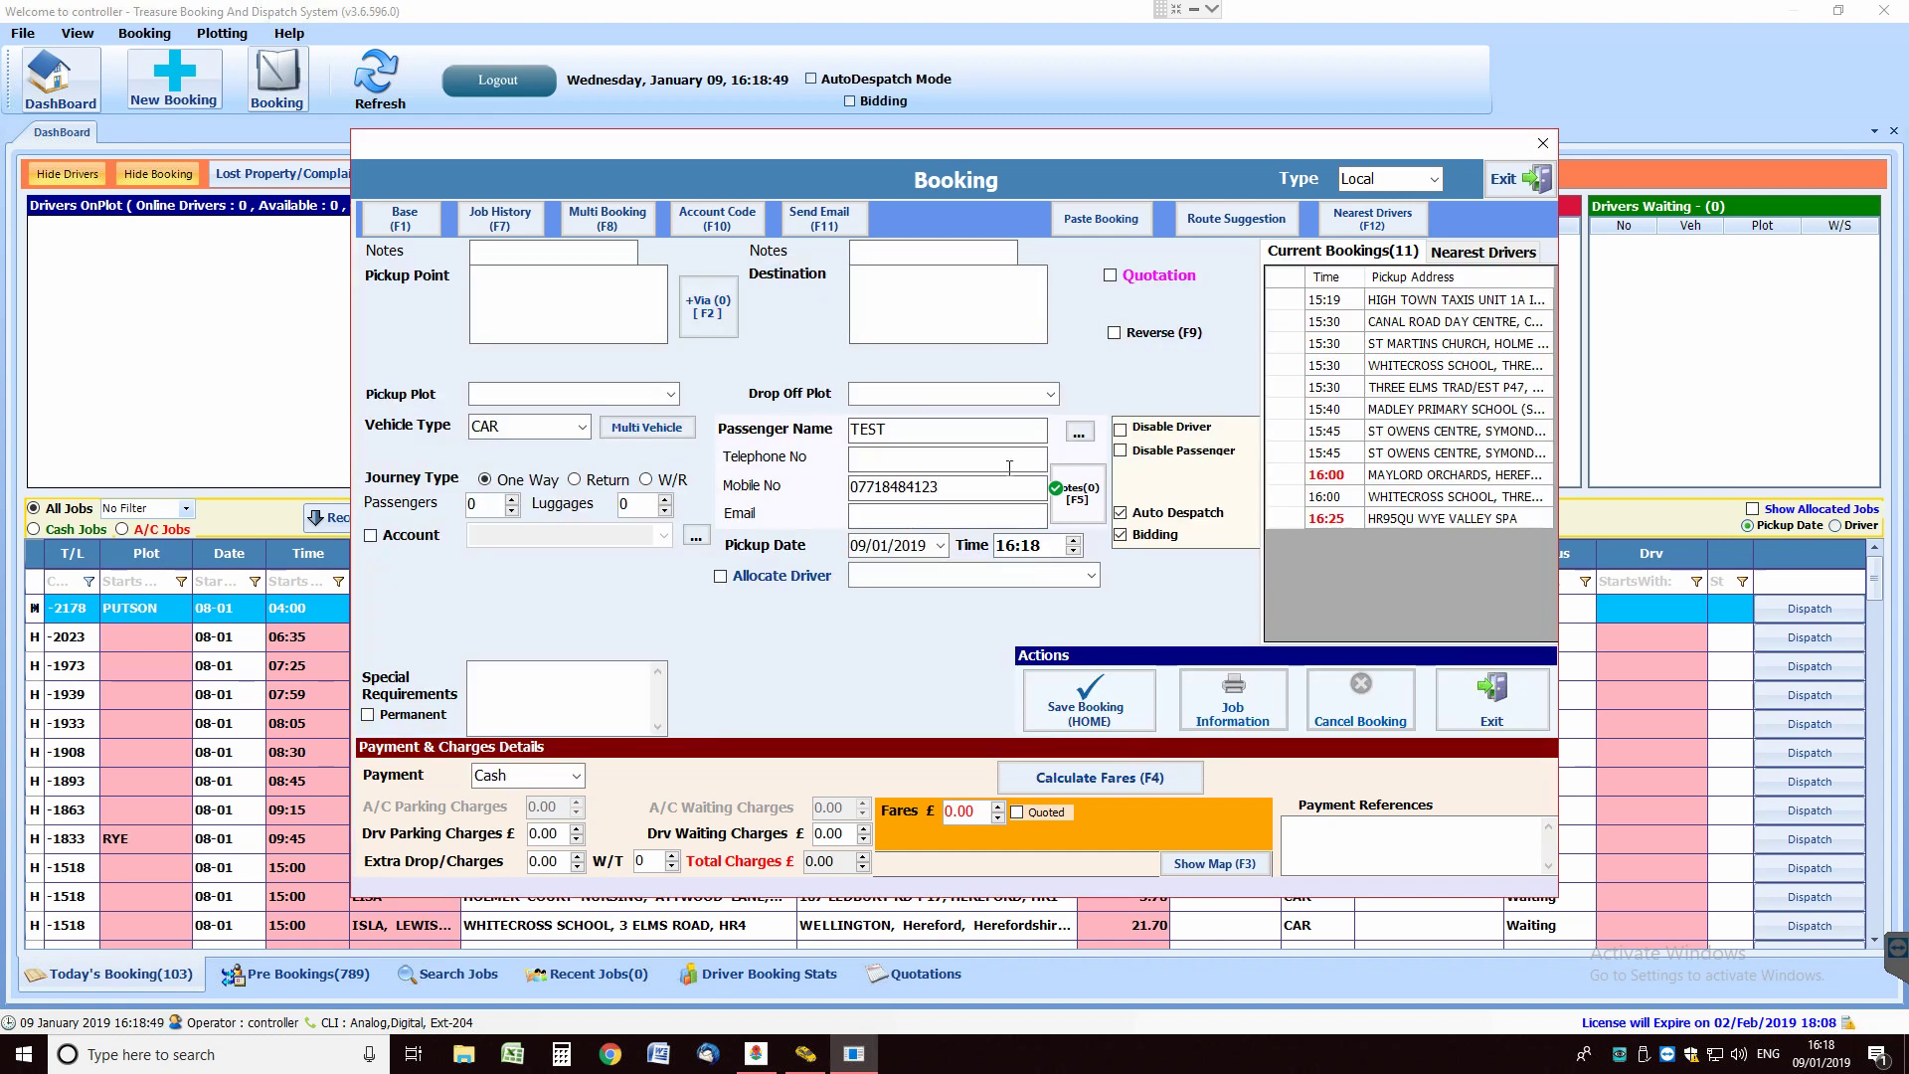
{"action": "left_click_drag", "start_coordinate": [973, 143], "coordinate": [926, 173]}
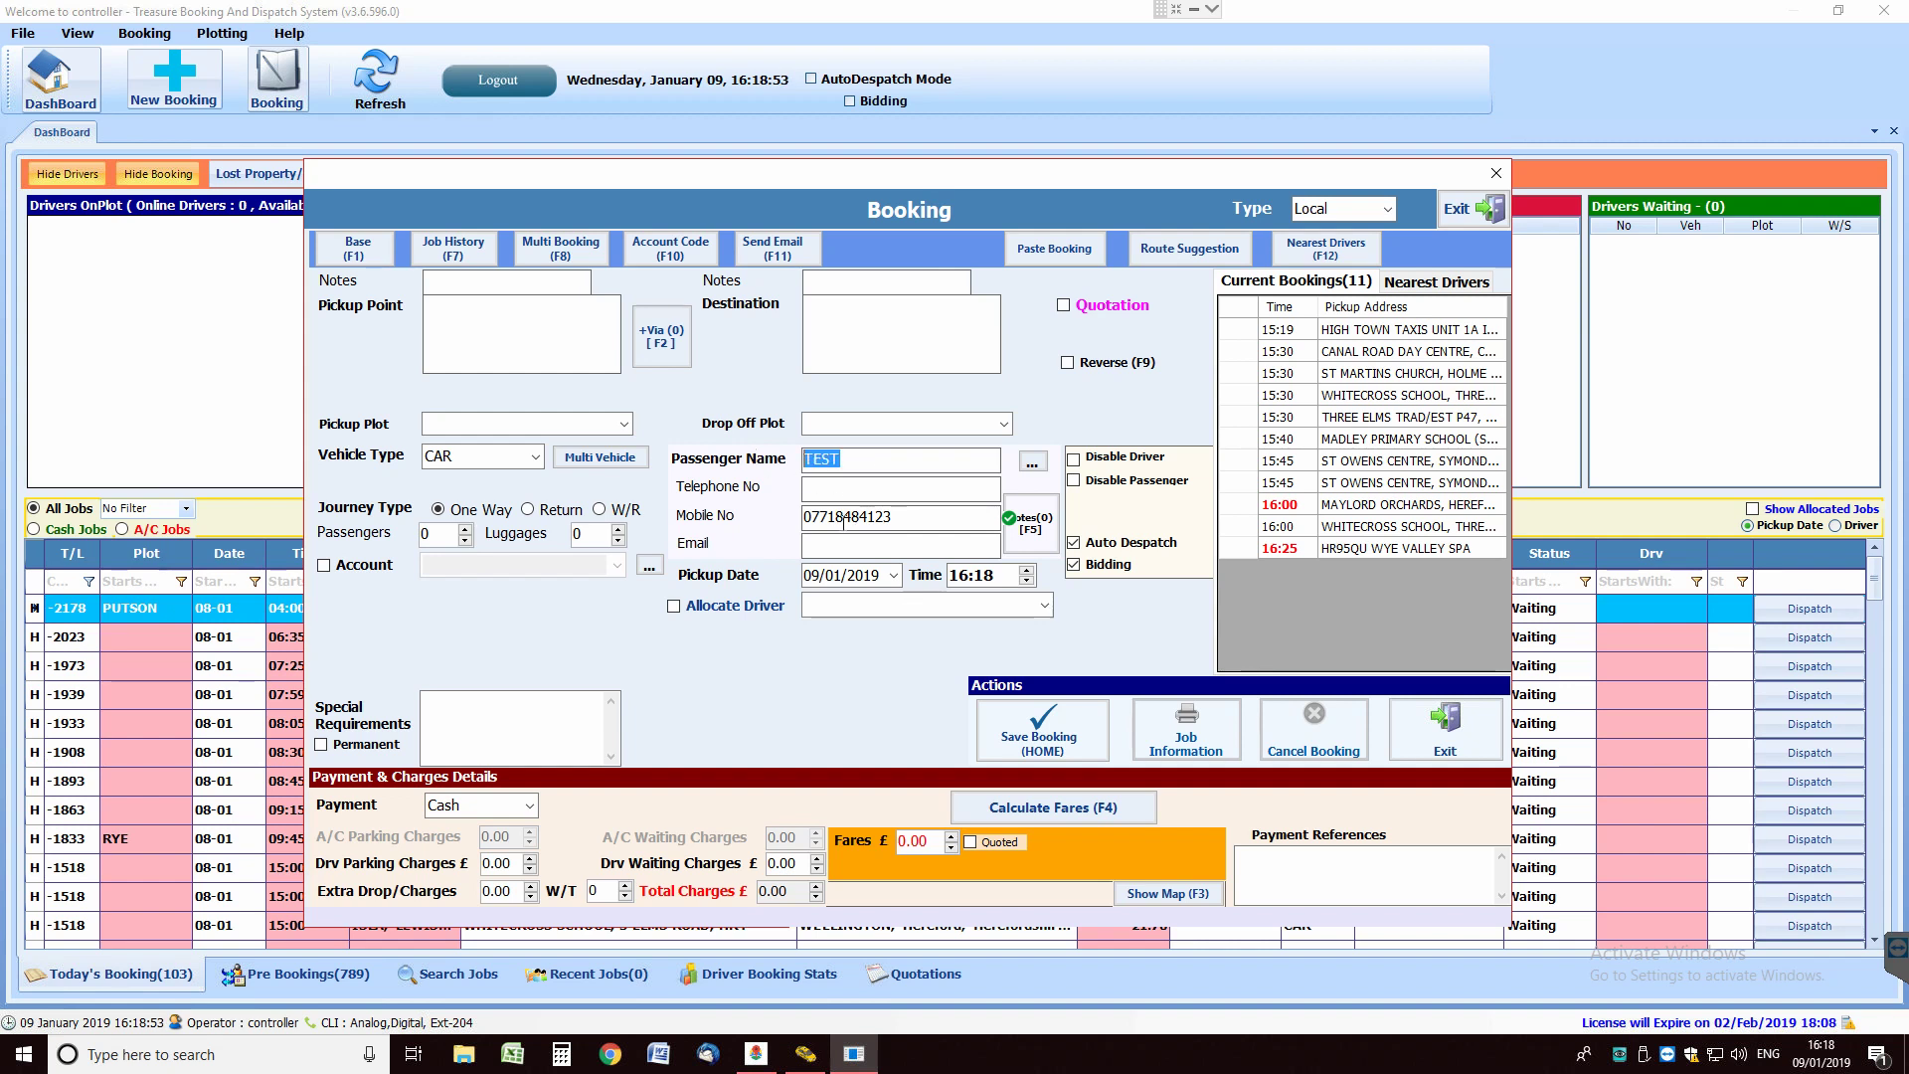
{"action": "left_click", "coordinate": [506, 336]}
{"action": "left_click", "coordinate": [498, 324]}
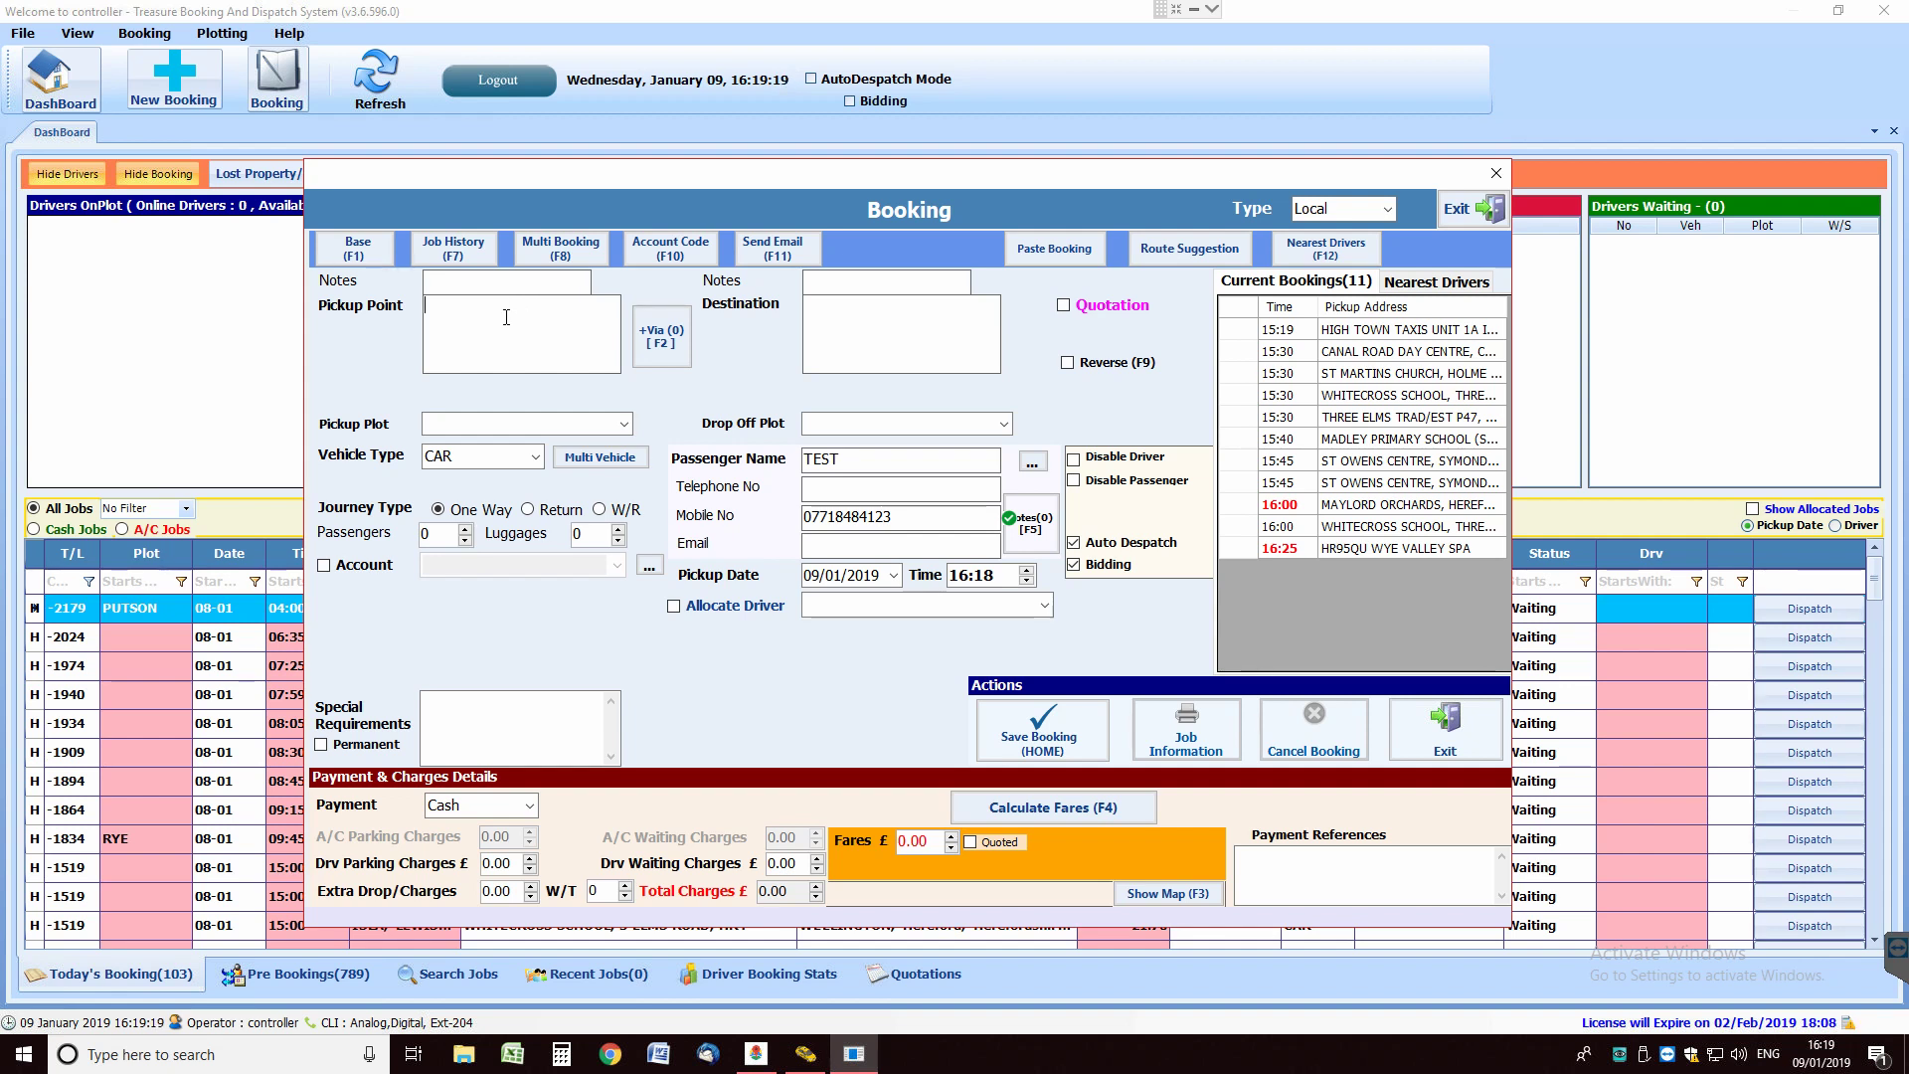
Search the airport suggestions and choose BRISTOL AIRPORT, BS48 3DY as the pickup point.
{"action": "type", "text": "A"}
{"action": "type", "text": "B"}
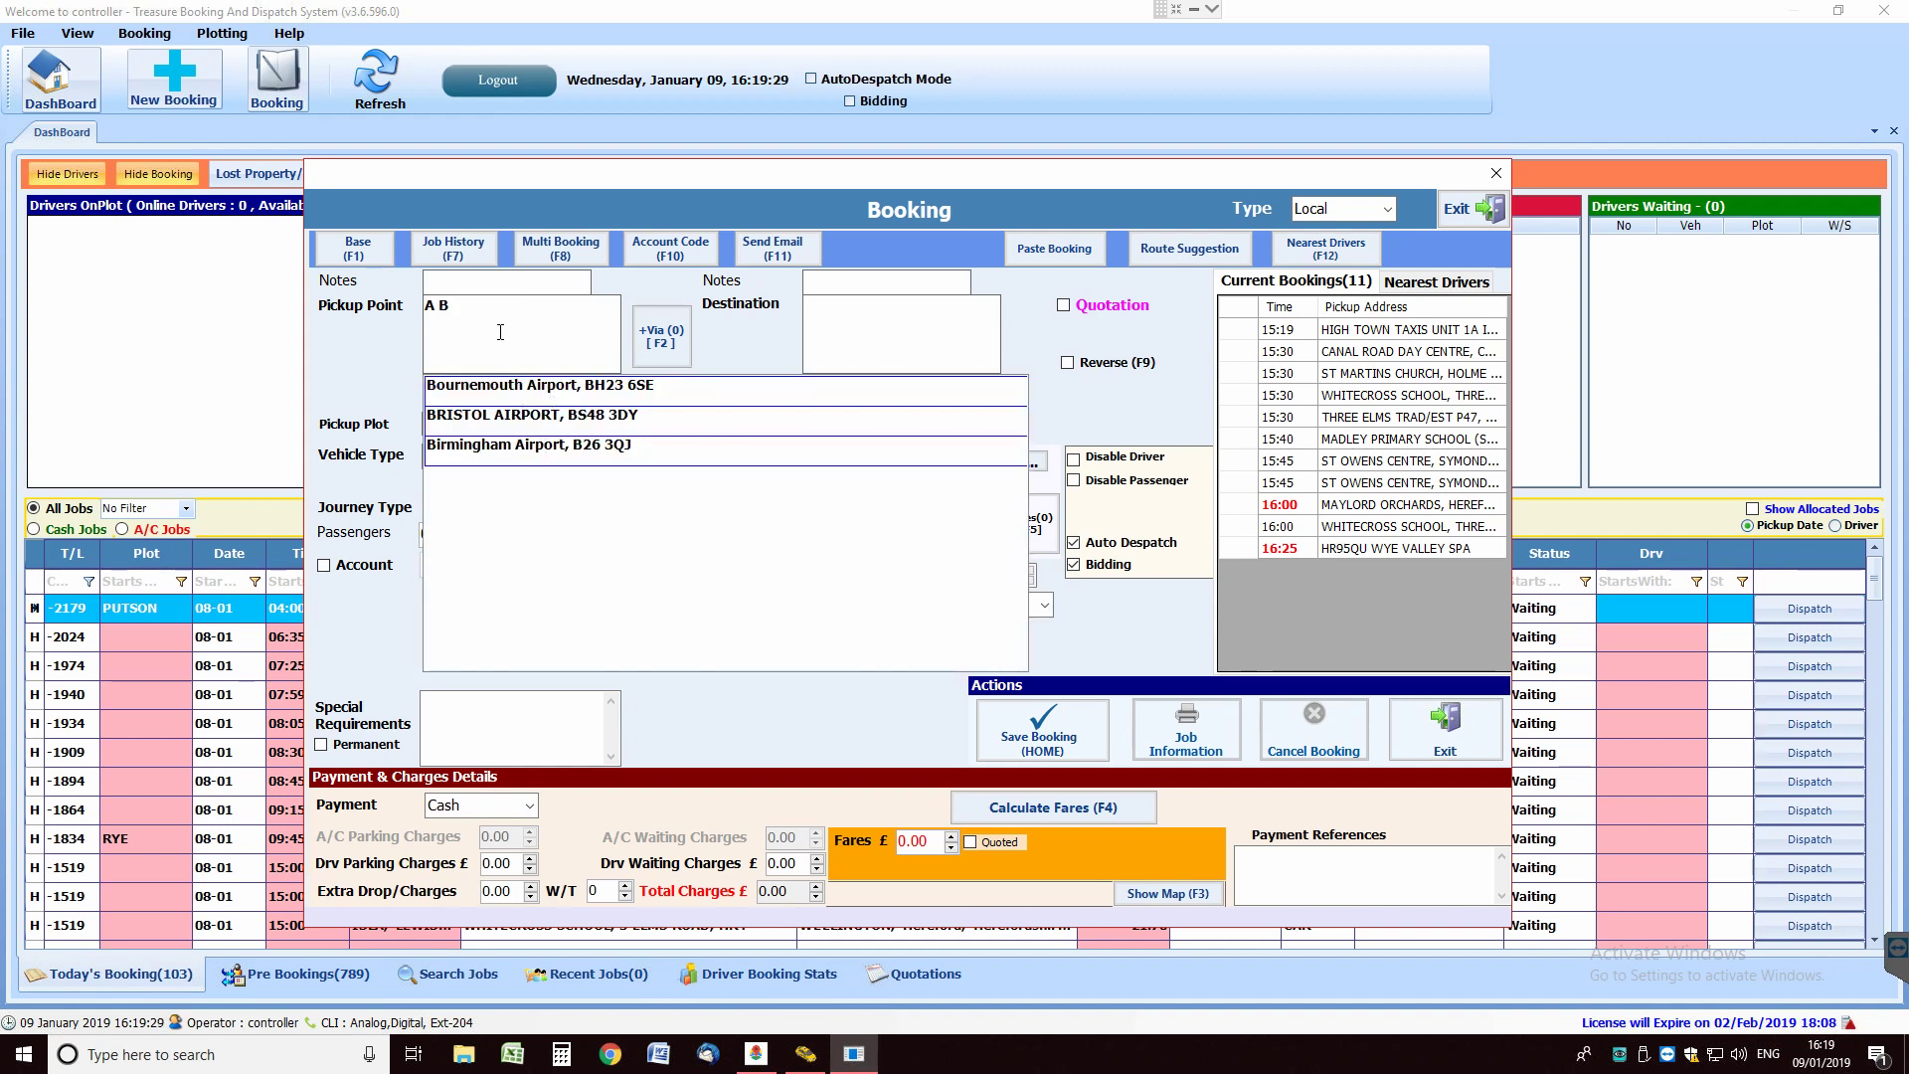
{"action": "key", "text": "BackSpace"}
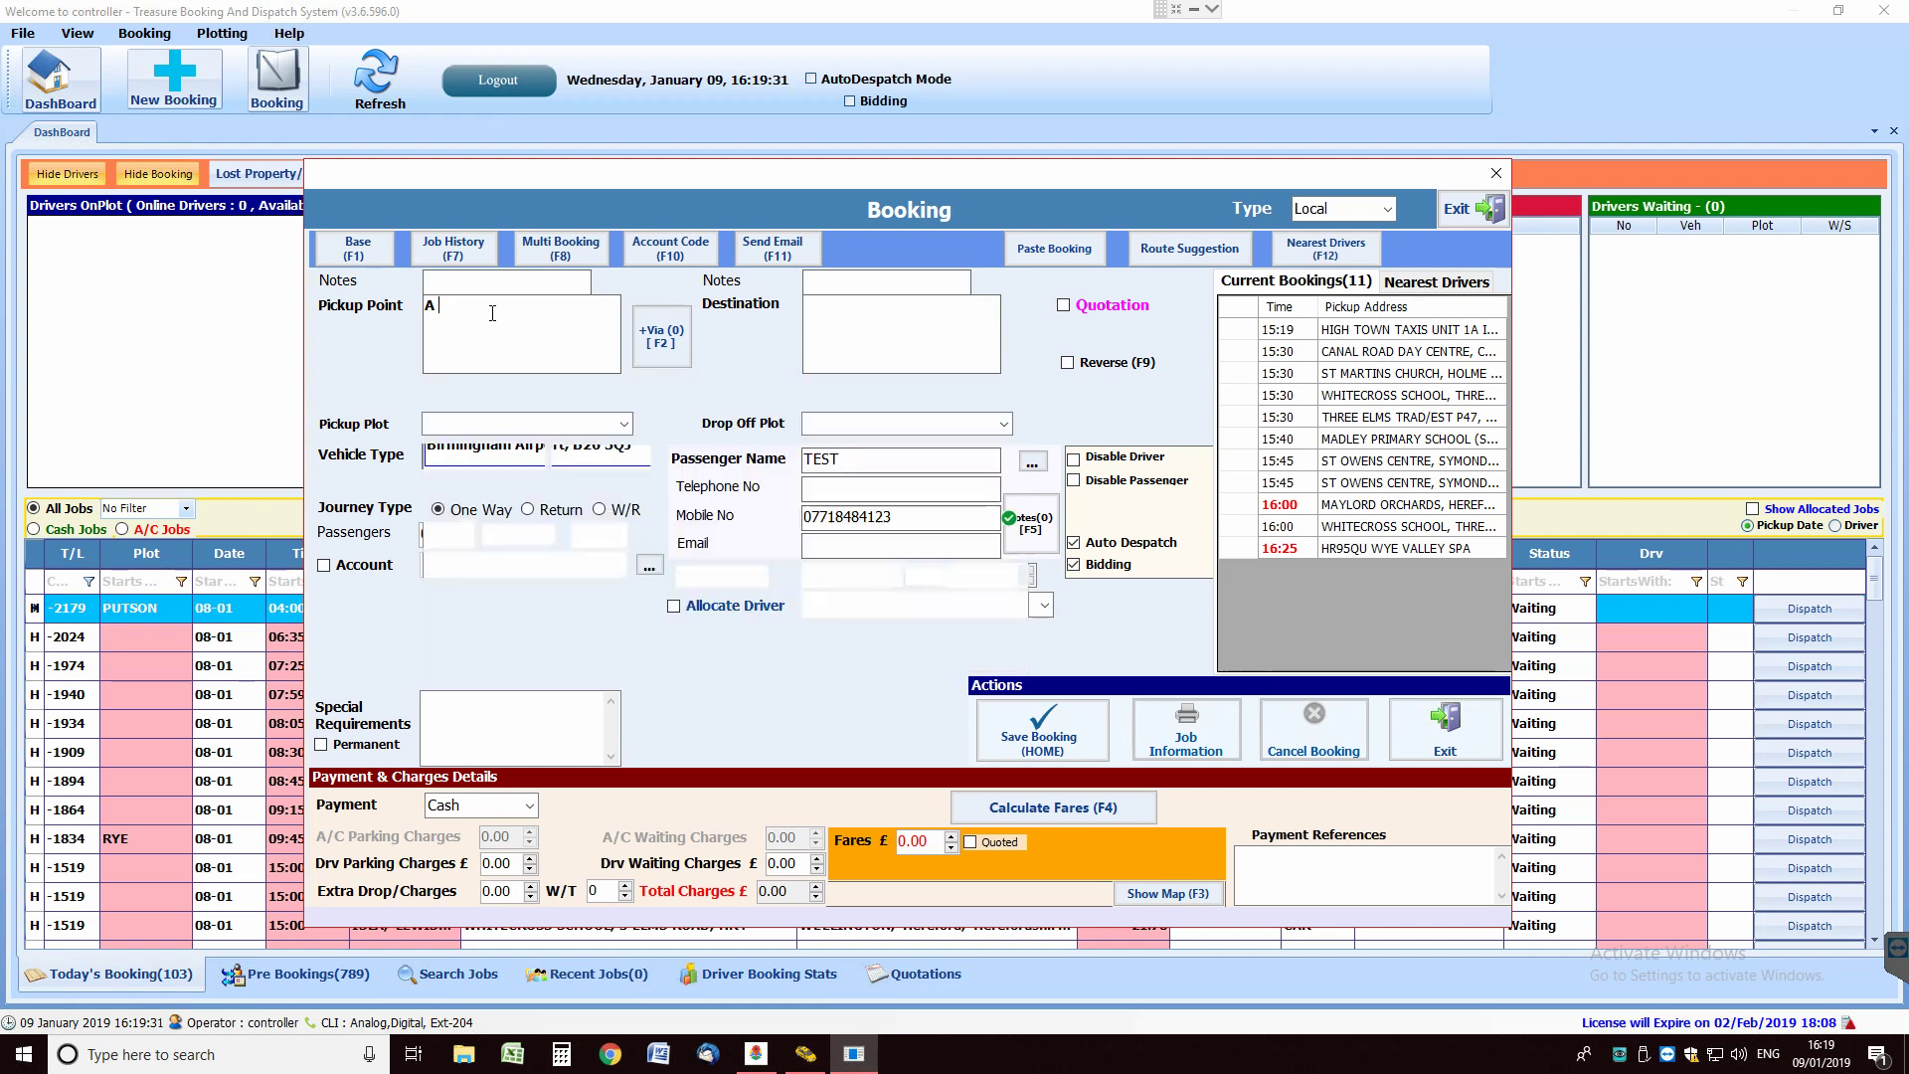
{"action": "type", "text": "C"}
{"action": "key", "text": "BackSpace"}
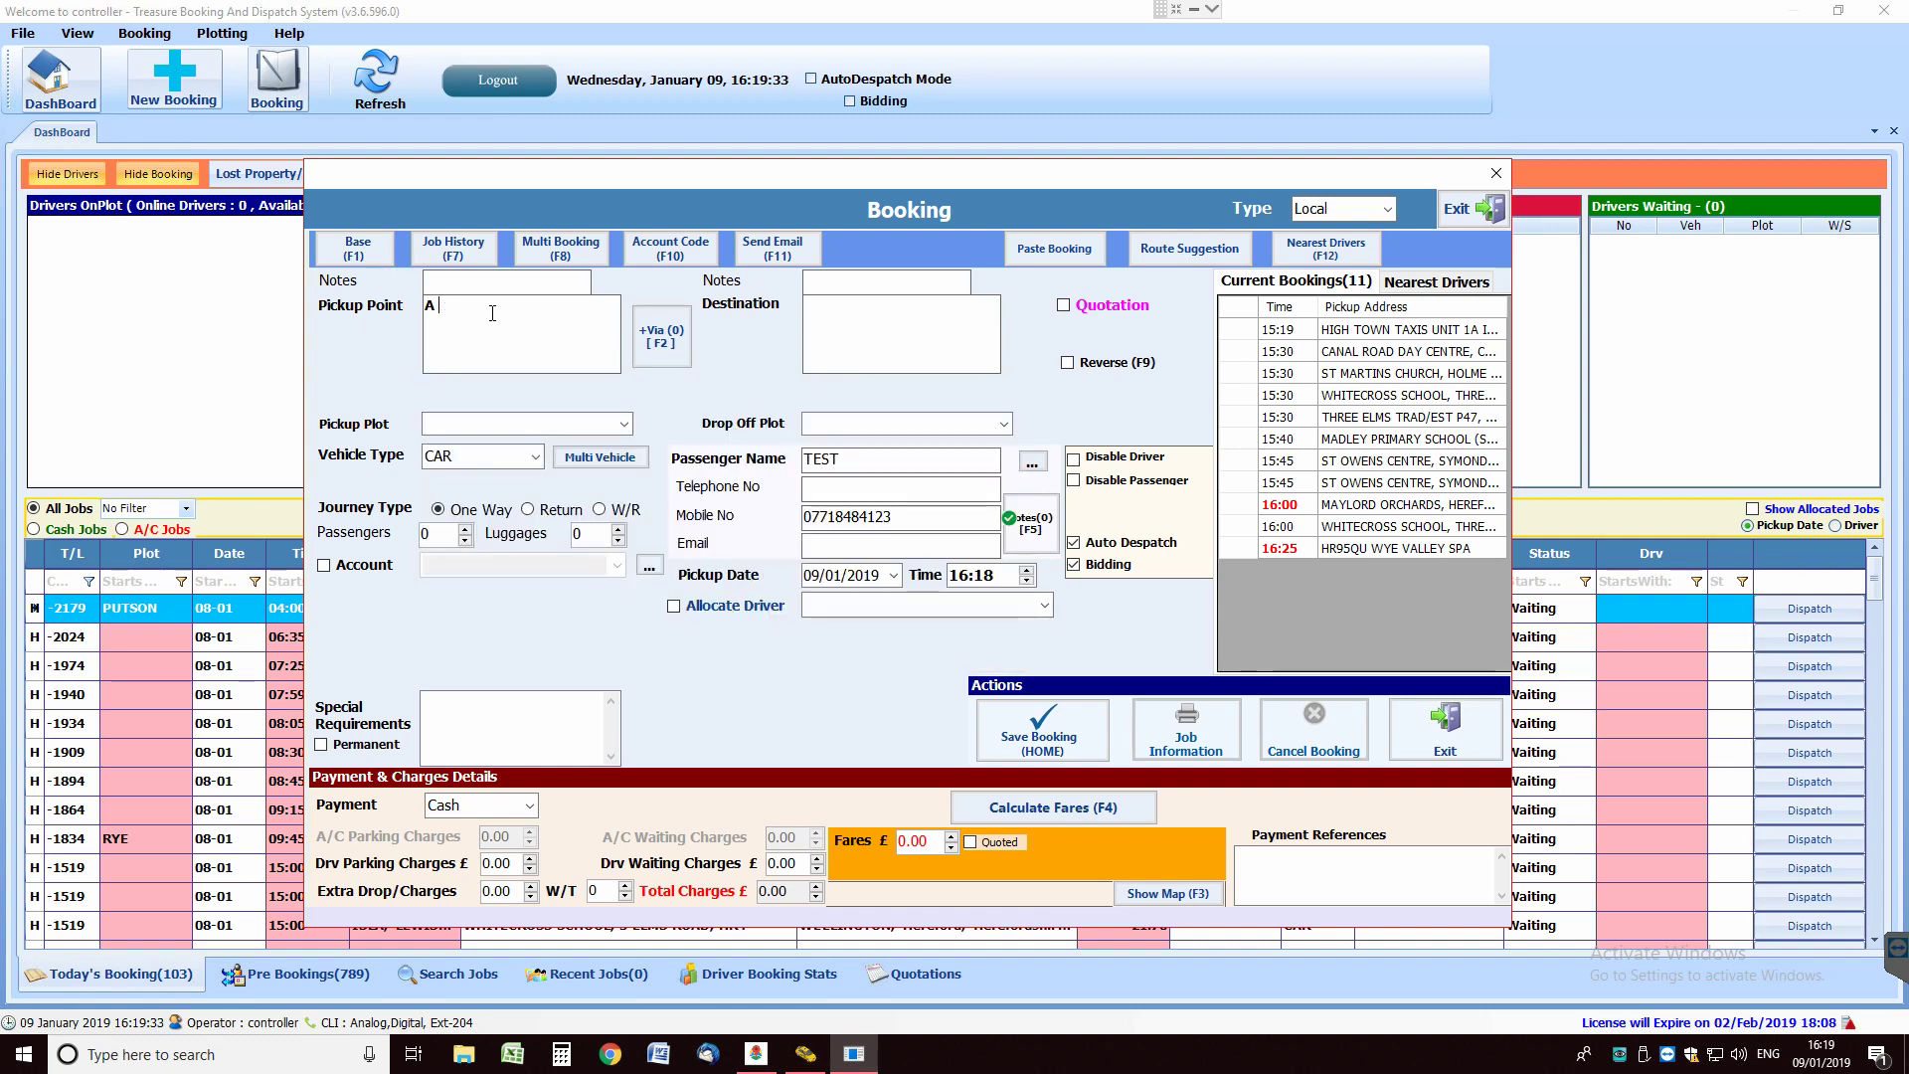
{"action": "type", "text": "G"}
{"action": "key", "text": "BackSpace"}
{"action": "type", "text": "H"}
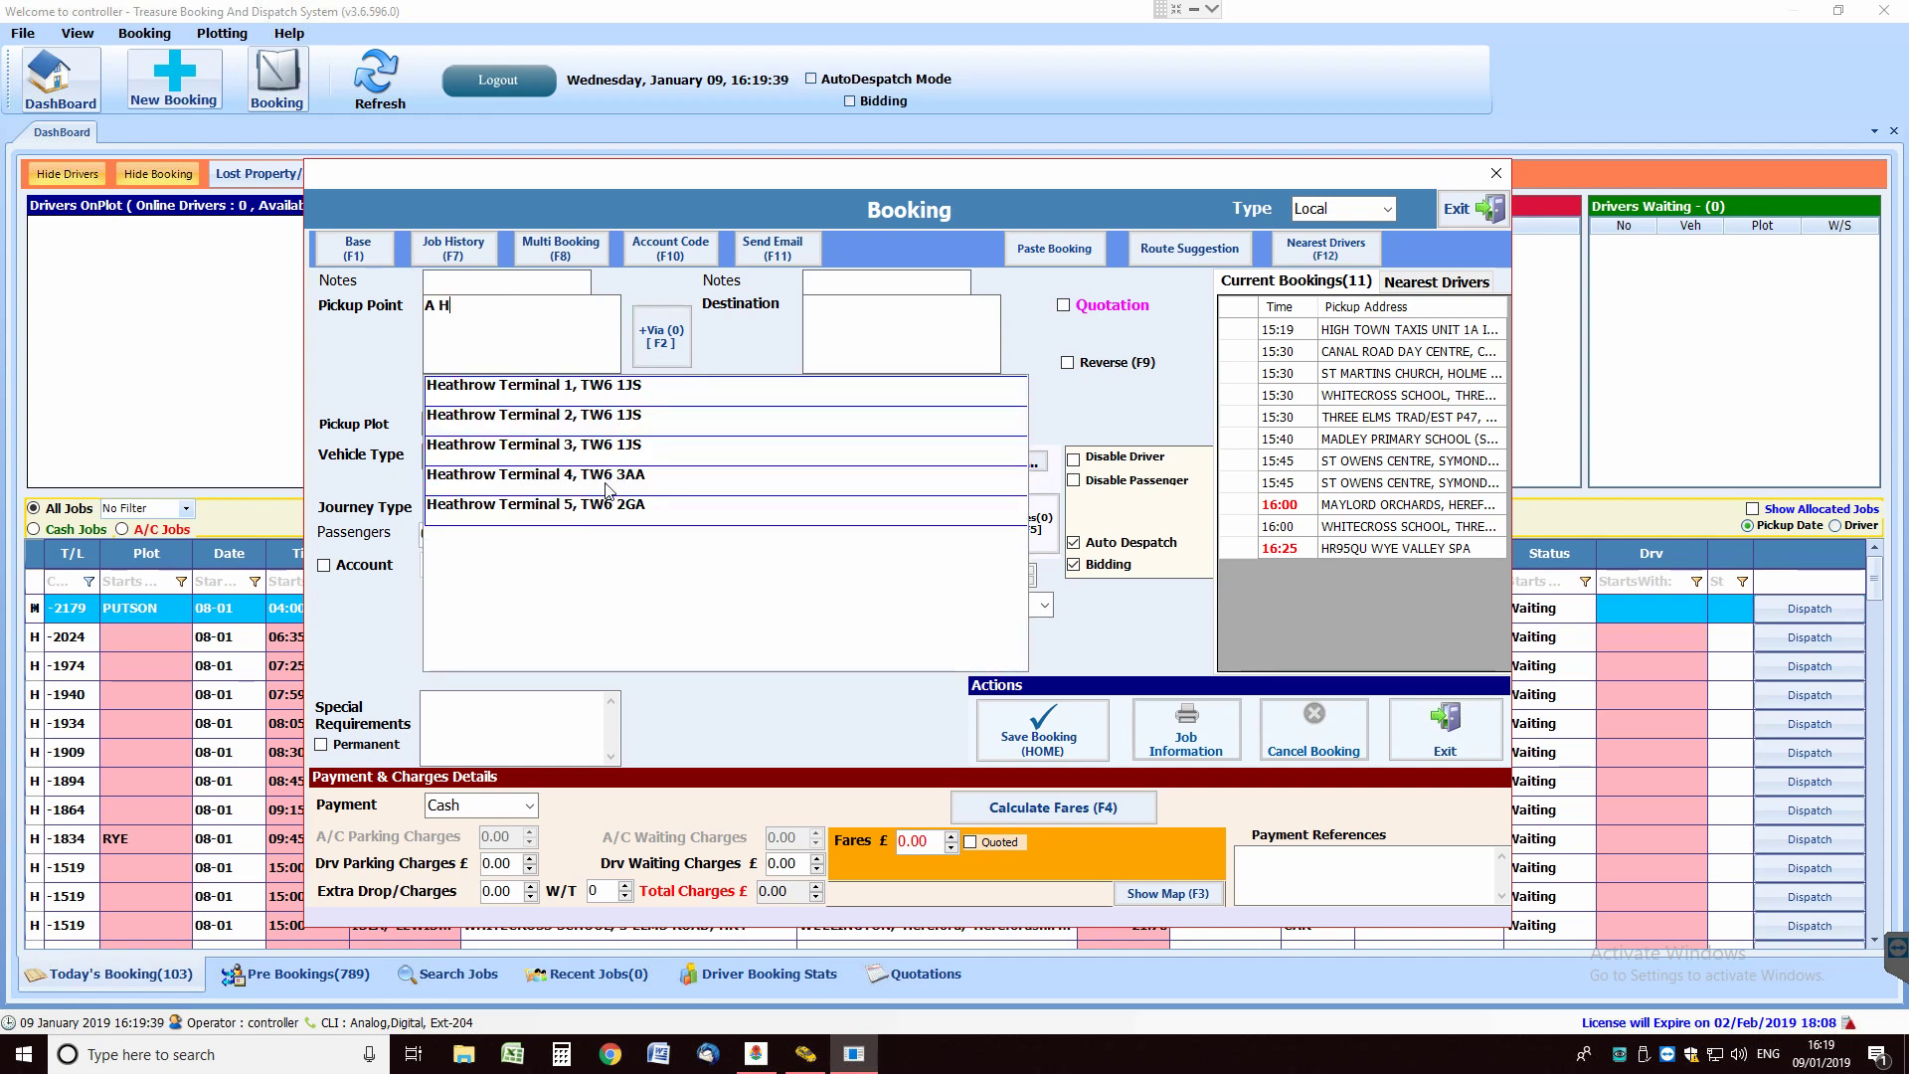
{"action": "key", "text": "BackSpace"}
{"action": "type", "text": "L"}
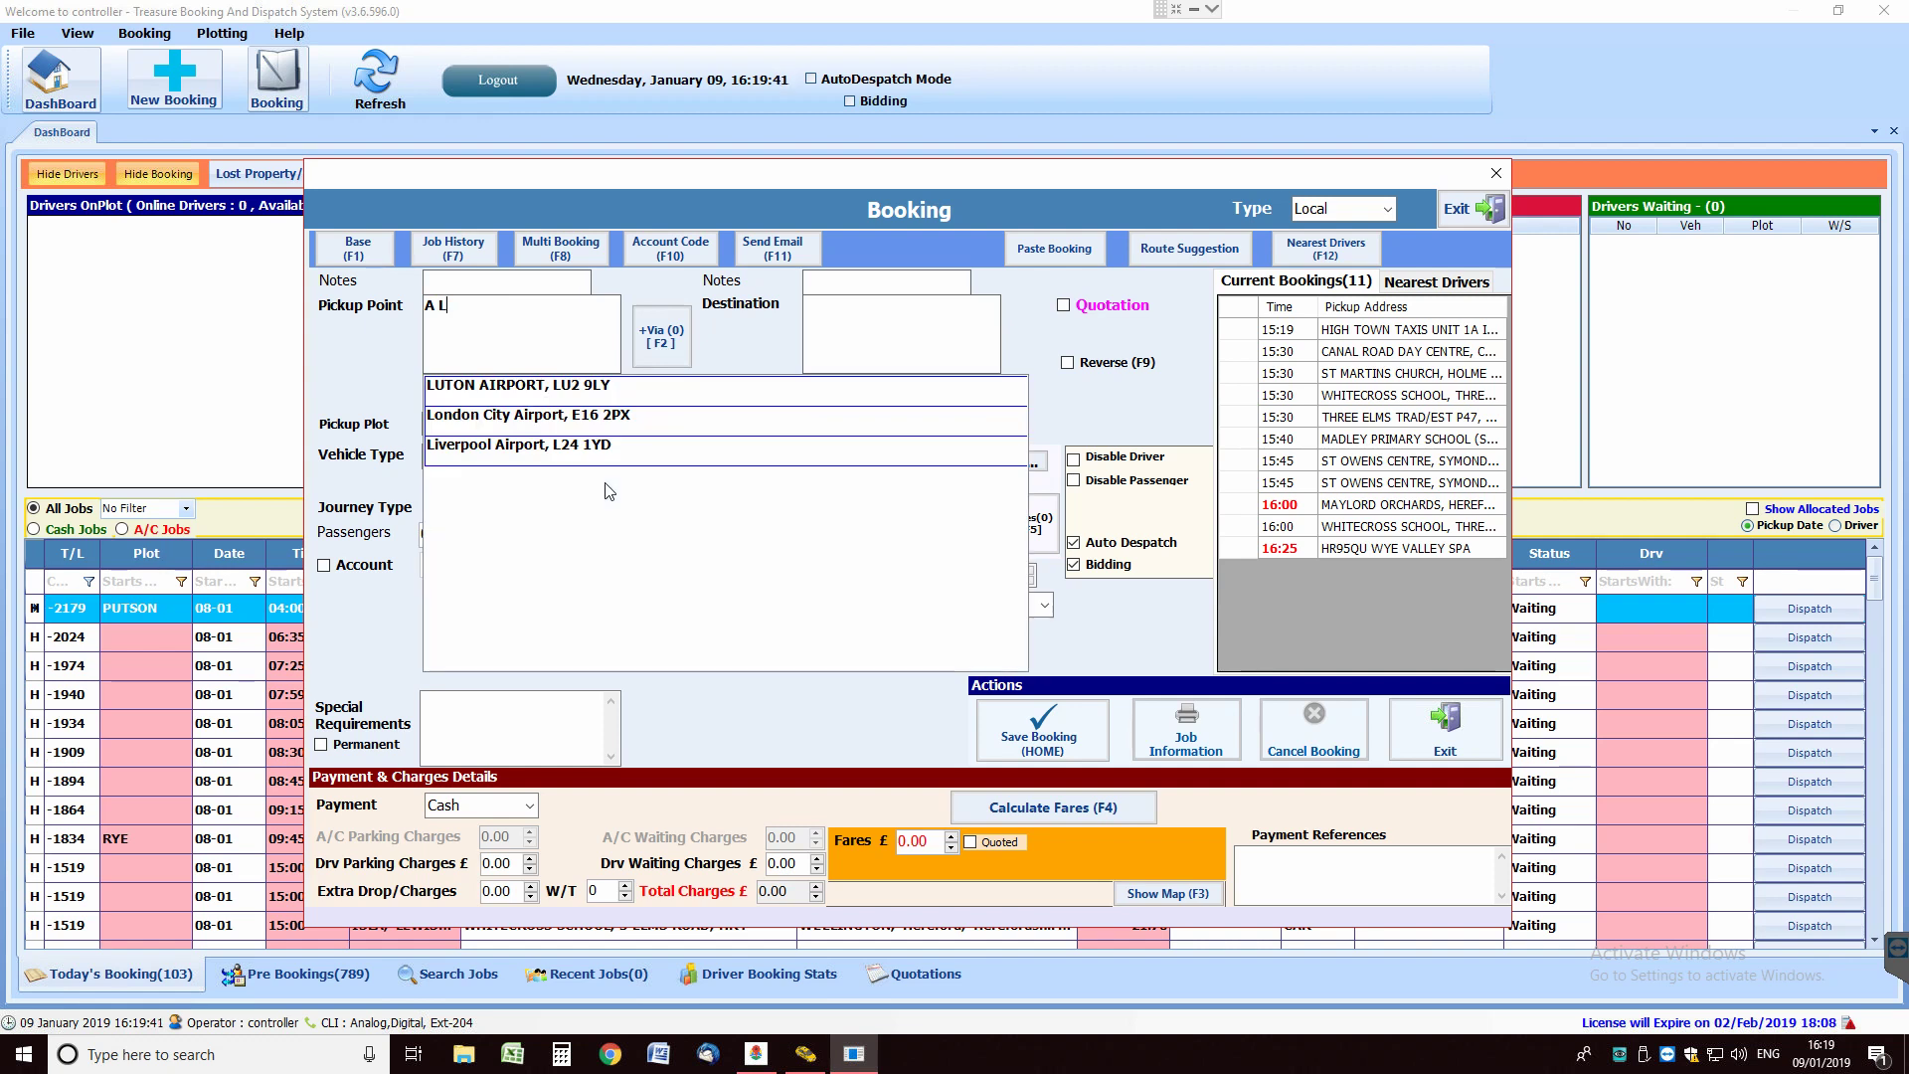
{"action": "key", "text": "BackSpace"}
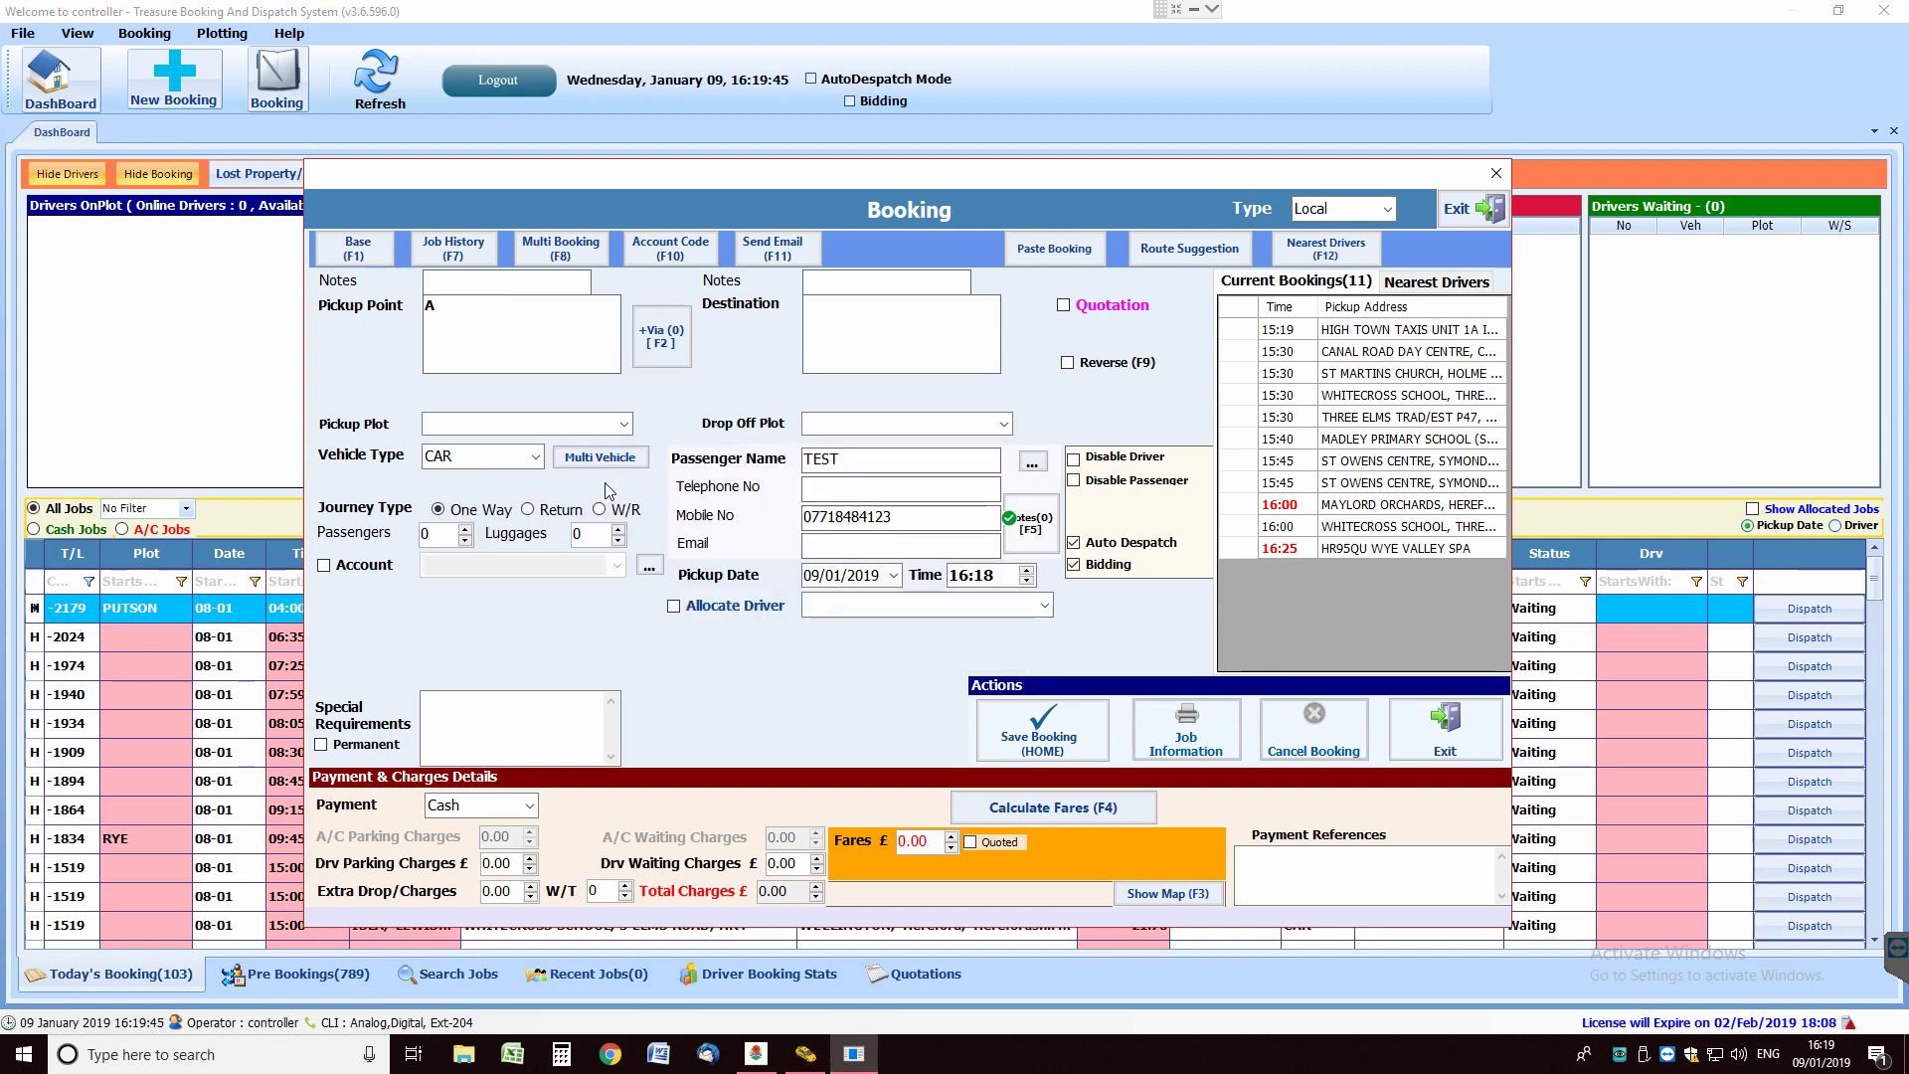
{"action": "type", "text": "B"}
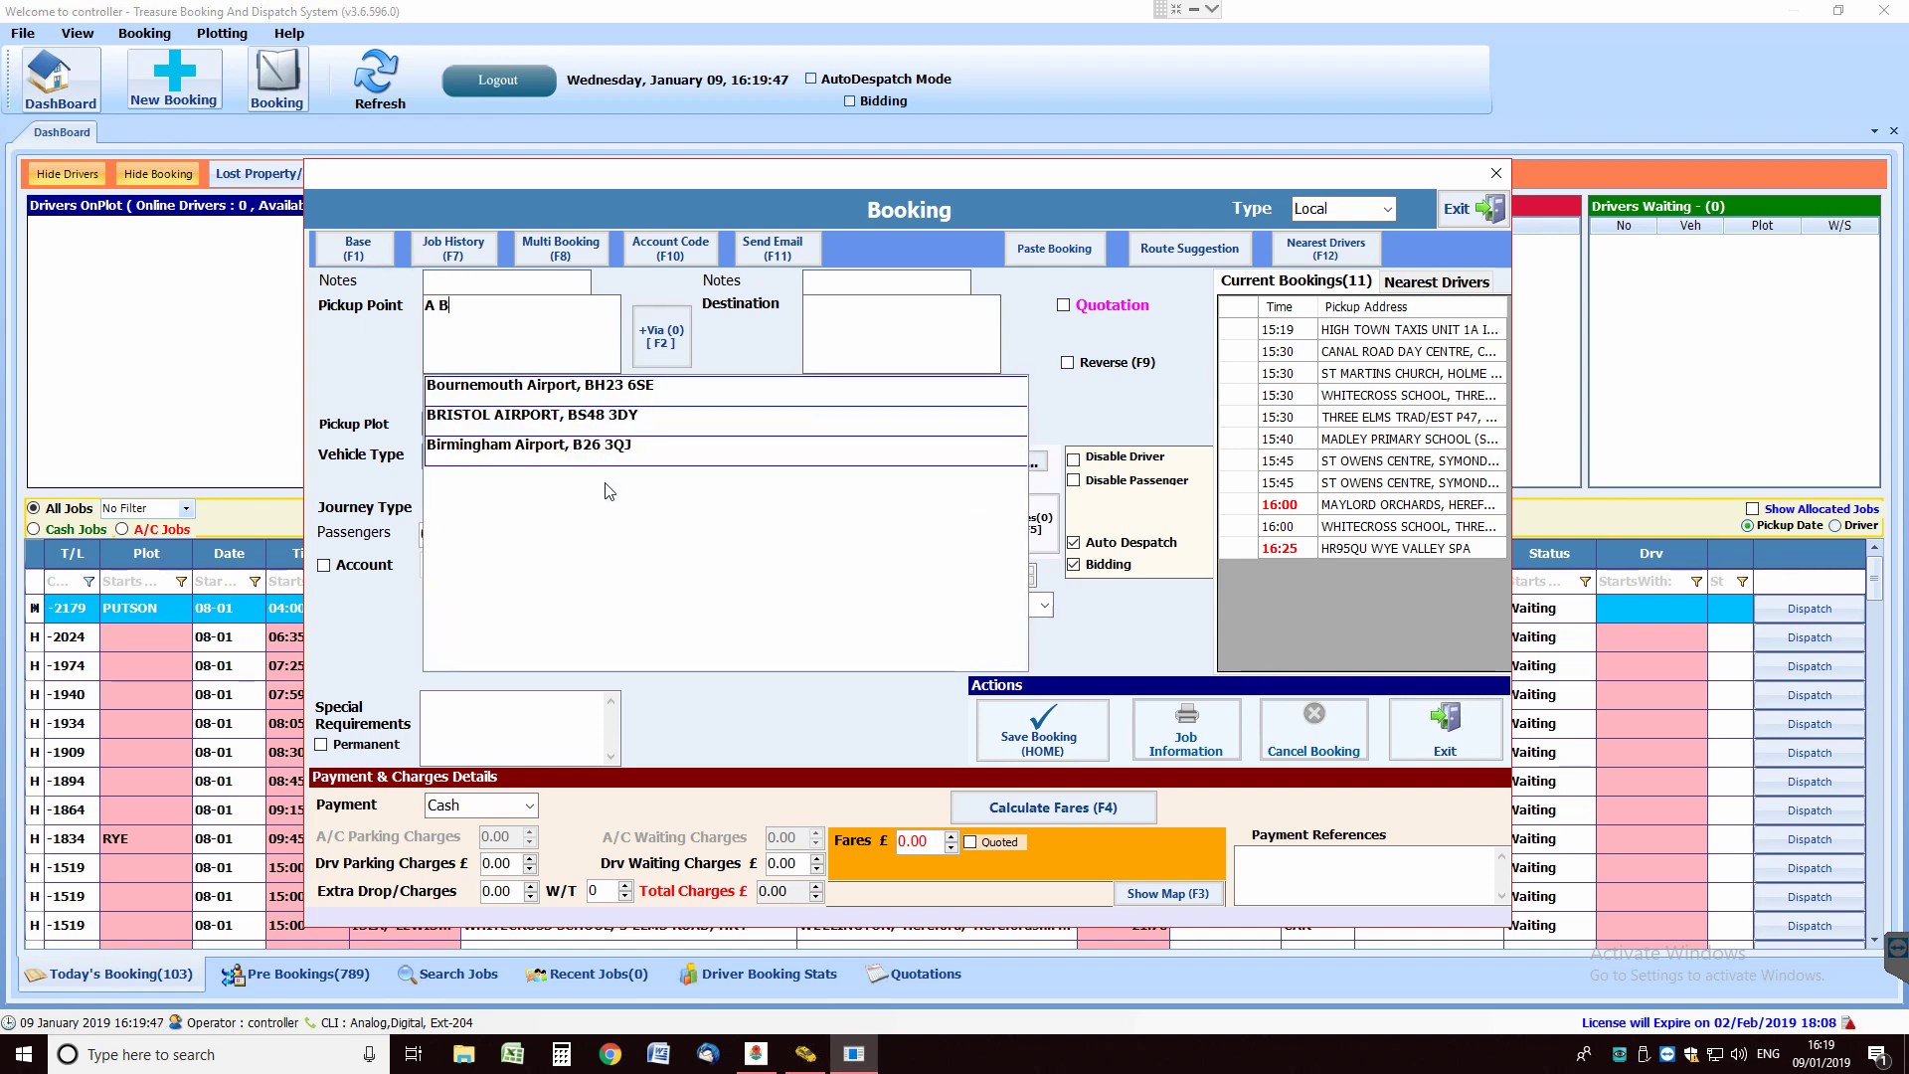
{"action": "left_click", "coordinate": [559, 418]}
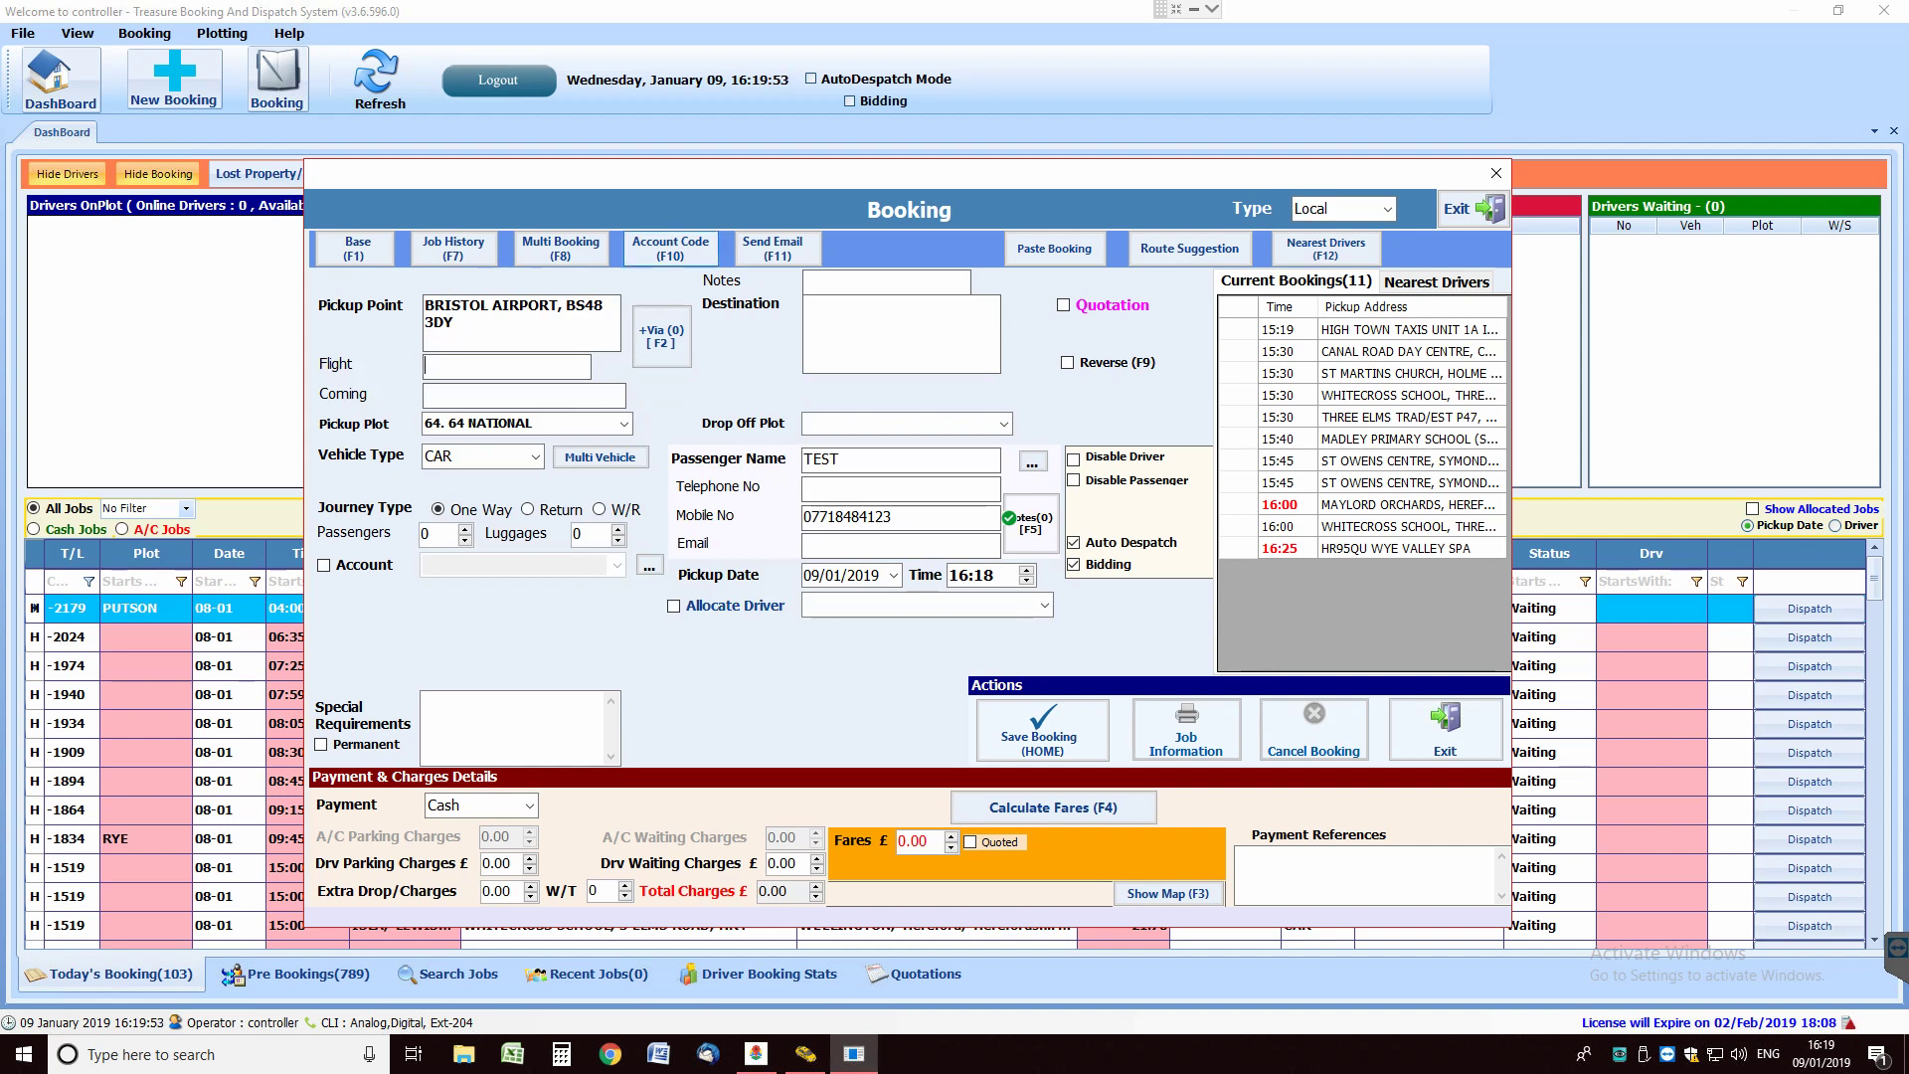
{"action": "left_click_drag", "start_coordinate": [467, 328], "coordinate": [408, 293]}
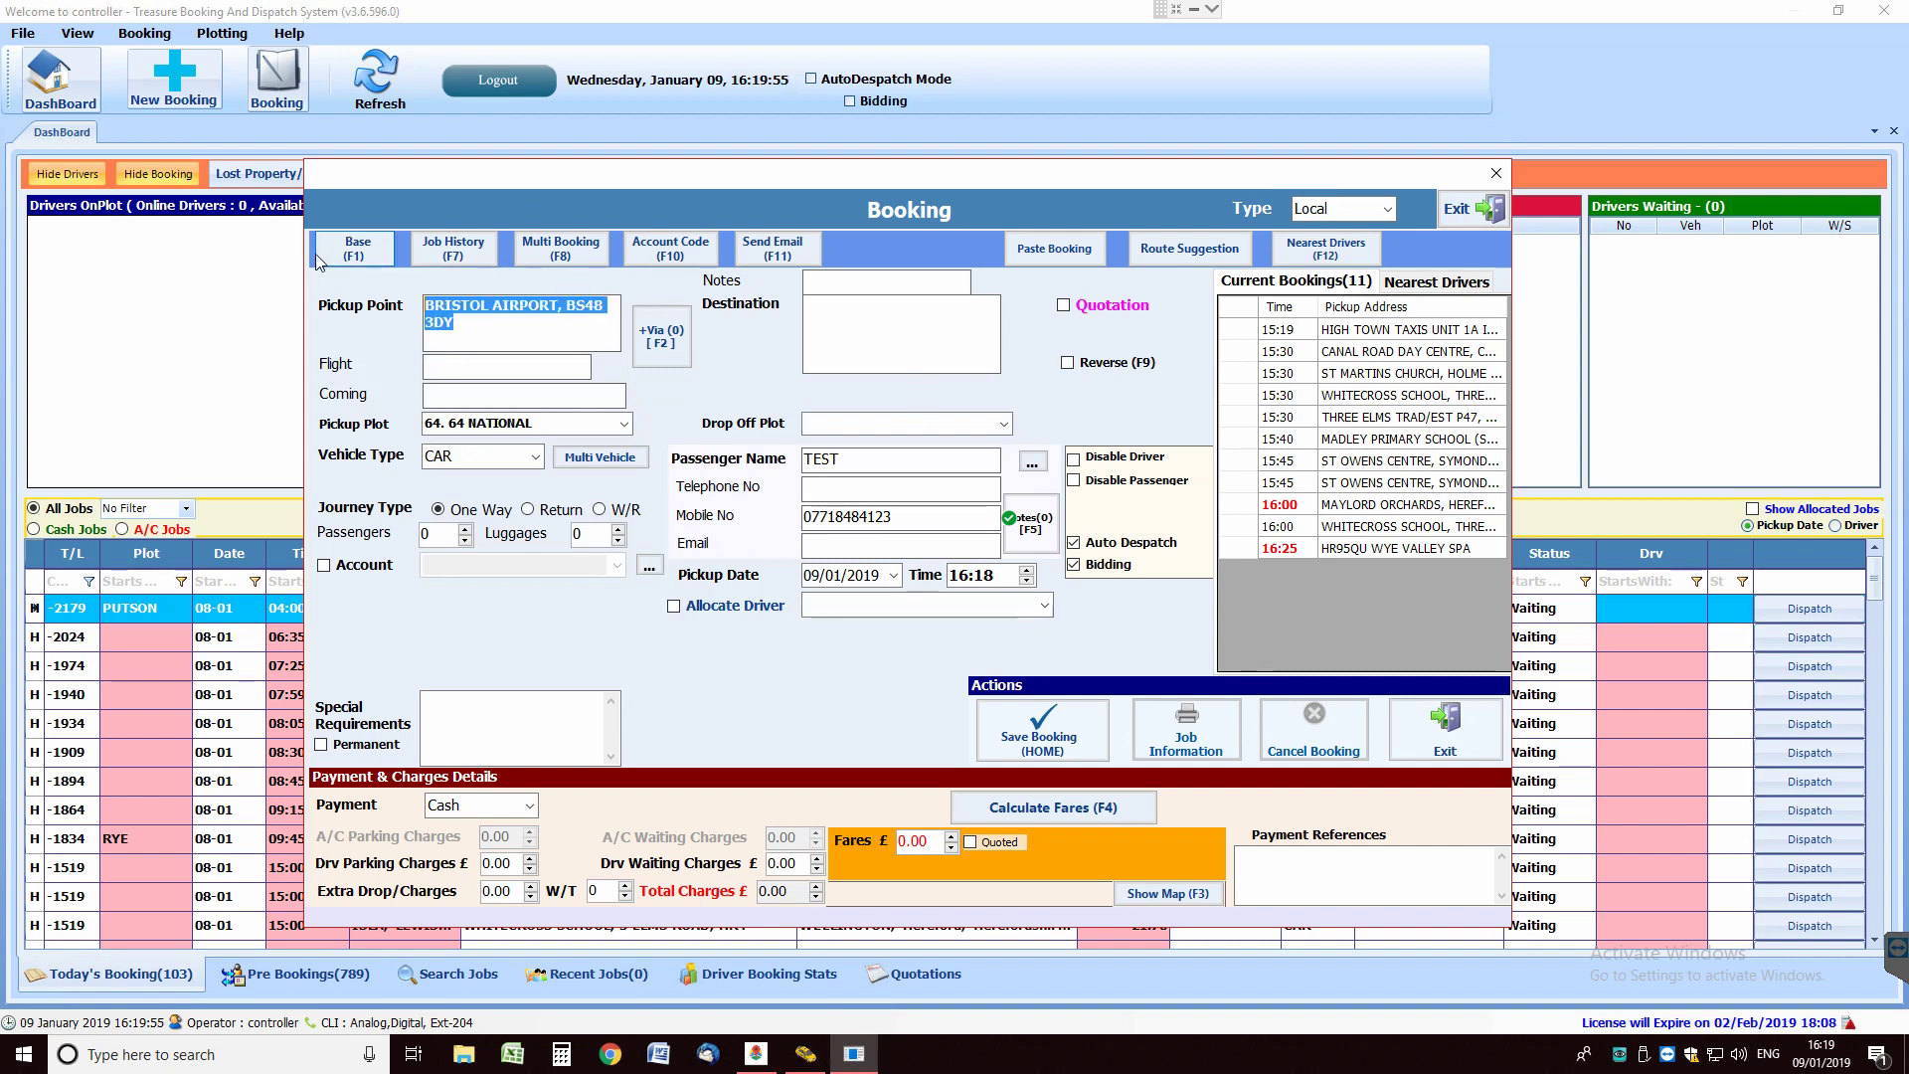
{"action": "type", "text": "DOR"}
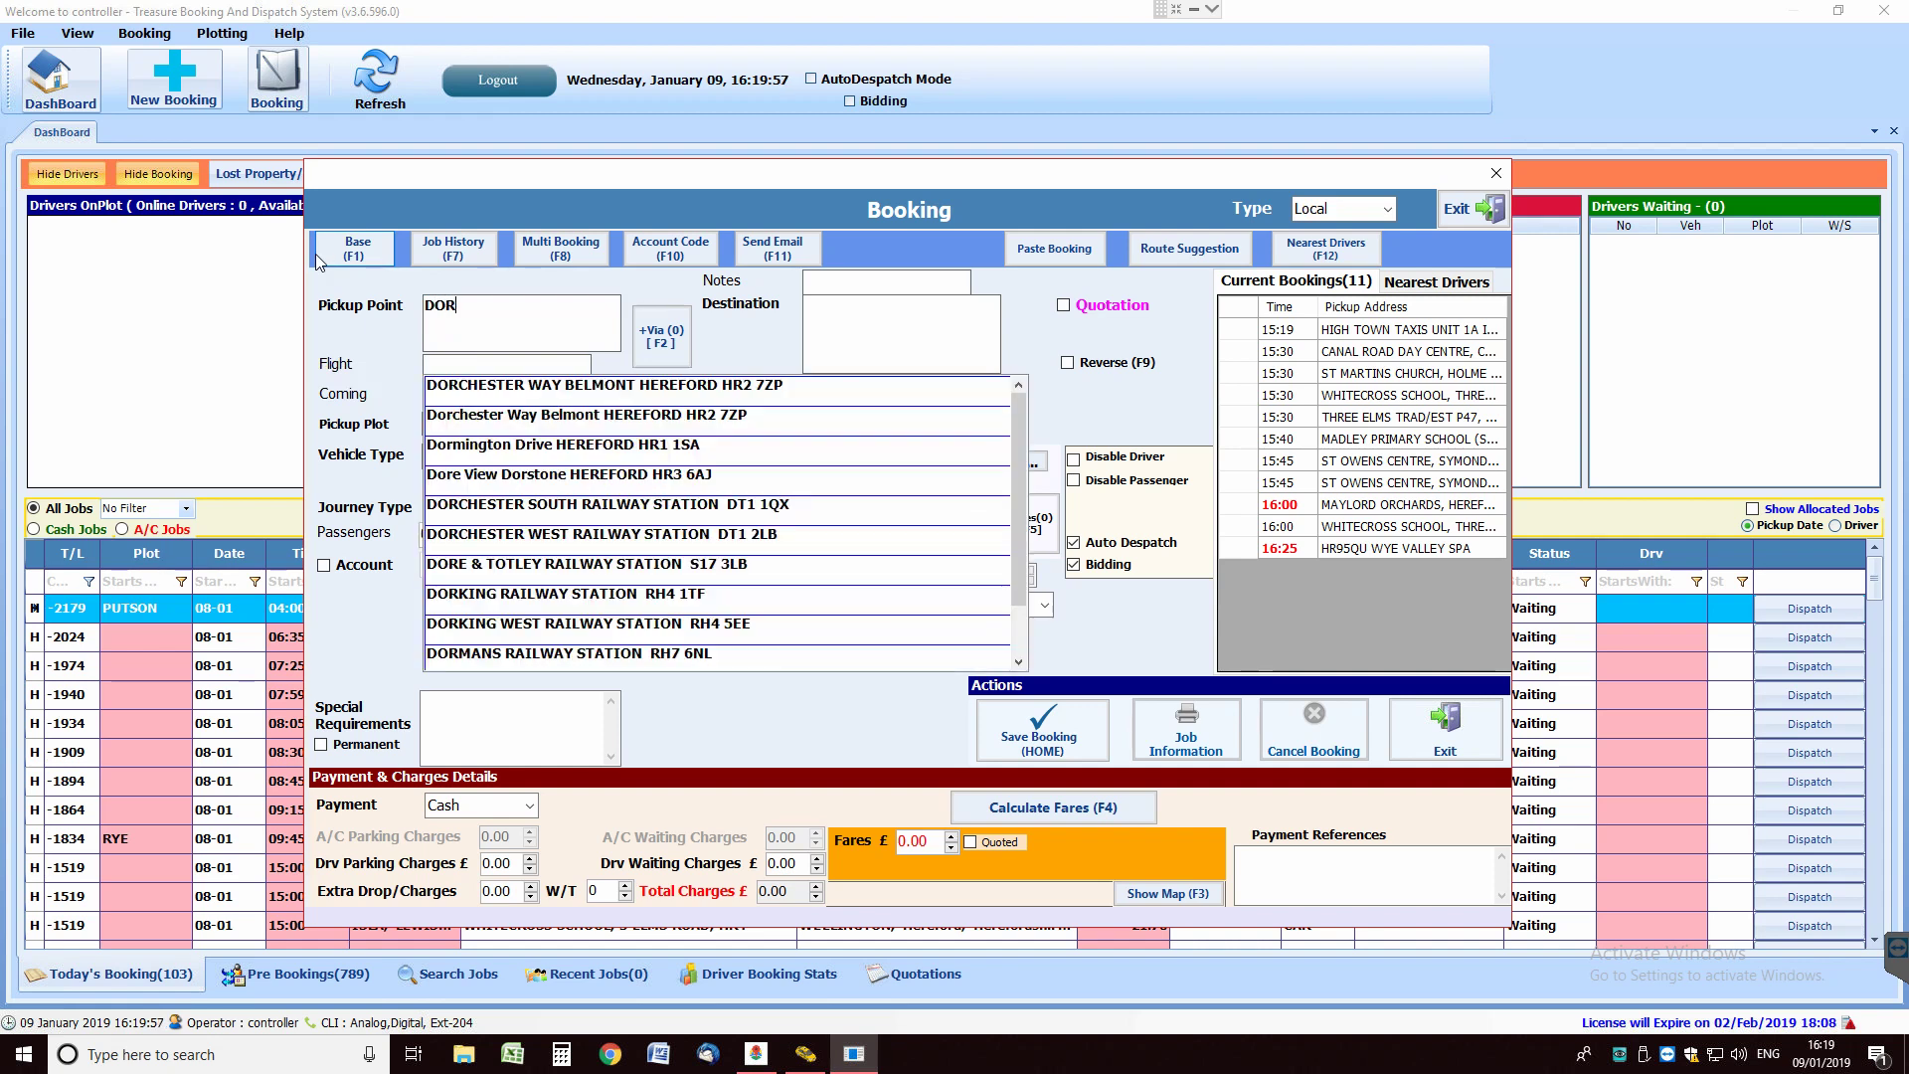
{"action": "key", "text": "Down"}
{"action": "key", "text": "Return"}
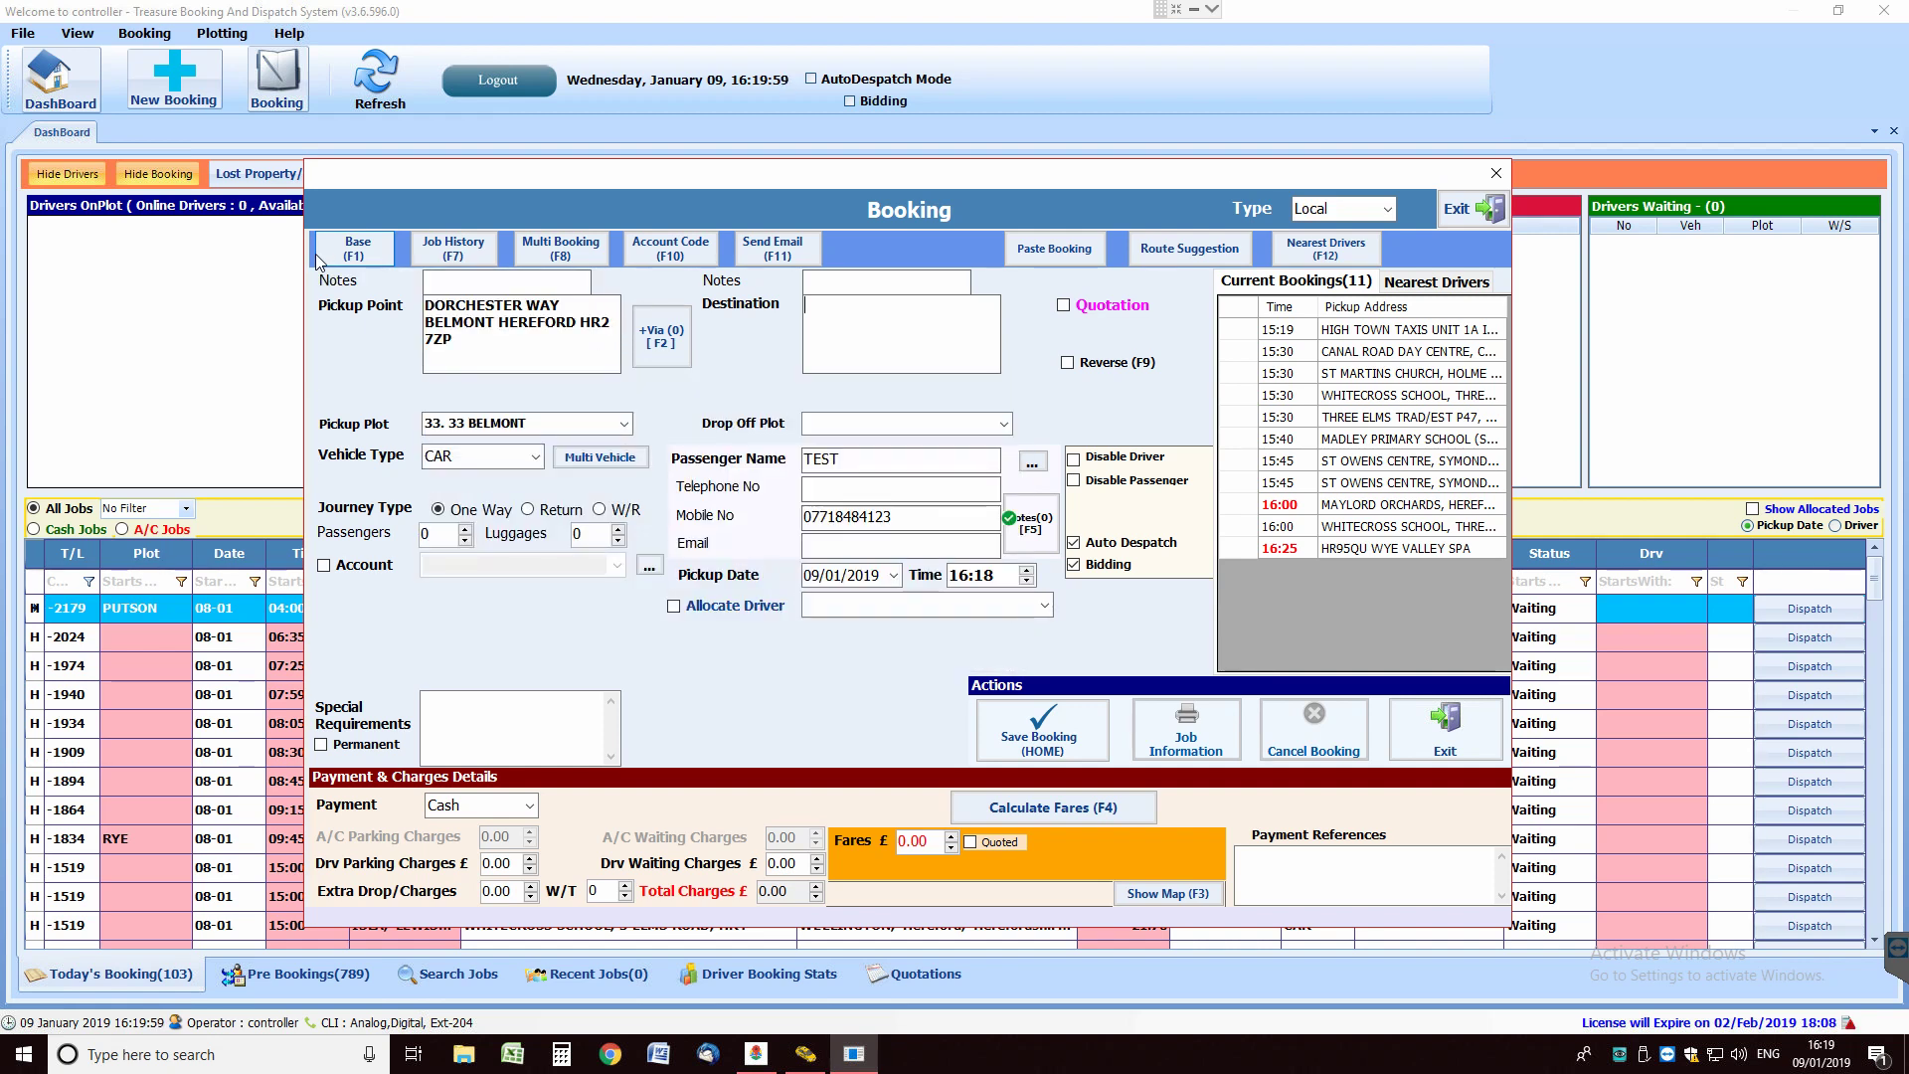
Set the destination to Bristol Airport, BS48 3DY.
{"action": "left_click", "coordinate": [887, 345]}
{"action": "type", "text": "A B"}
{"action": "left_click", "coordinate": [926, 415]}
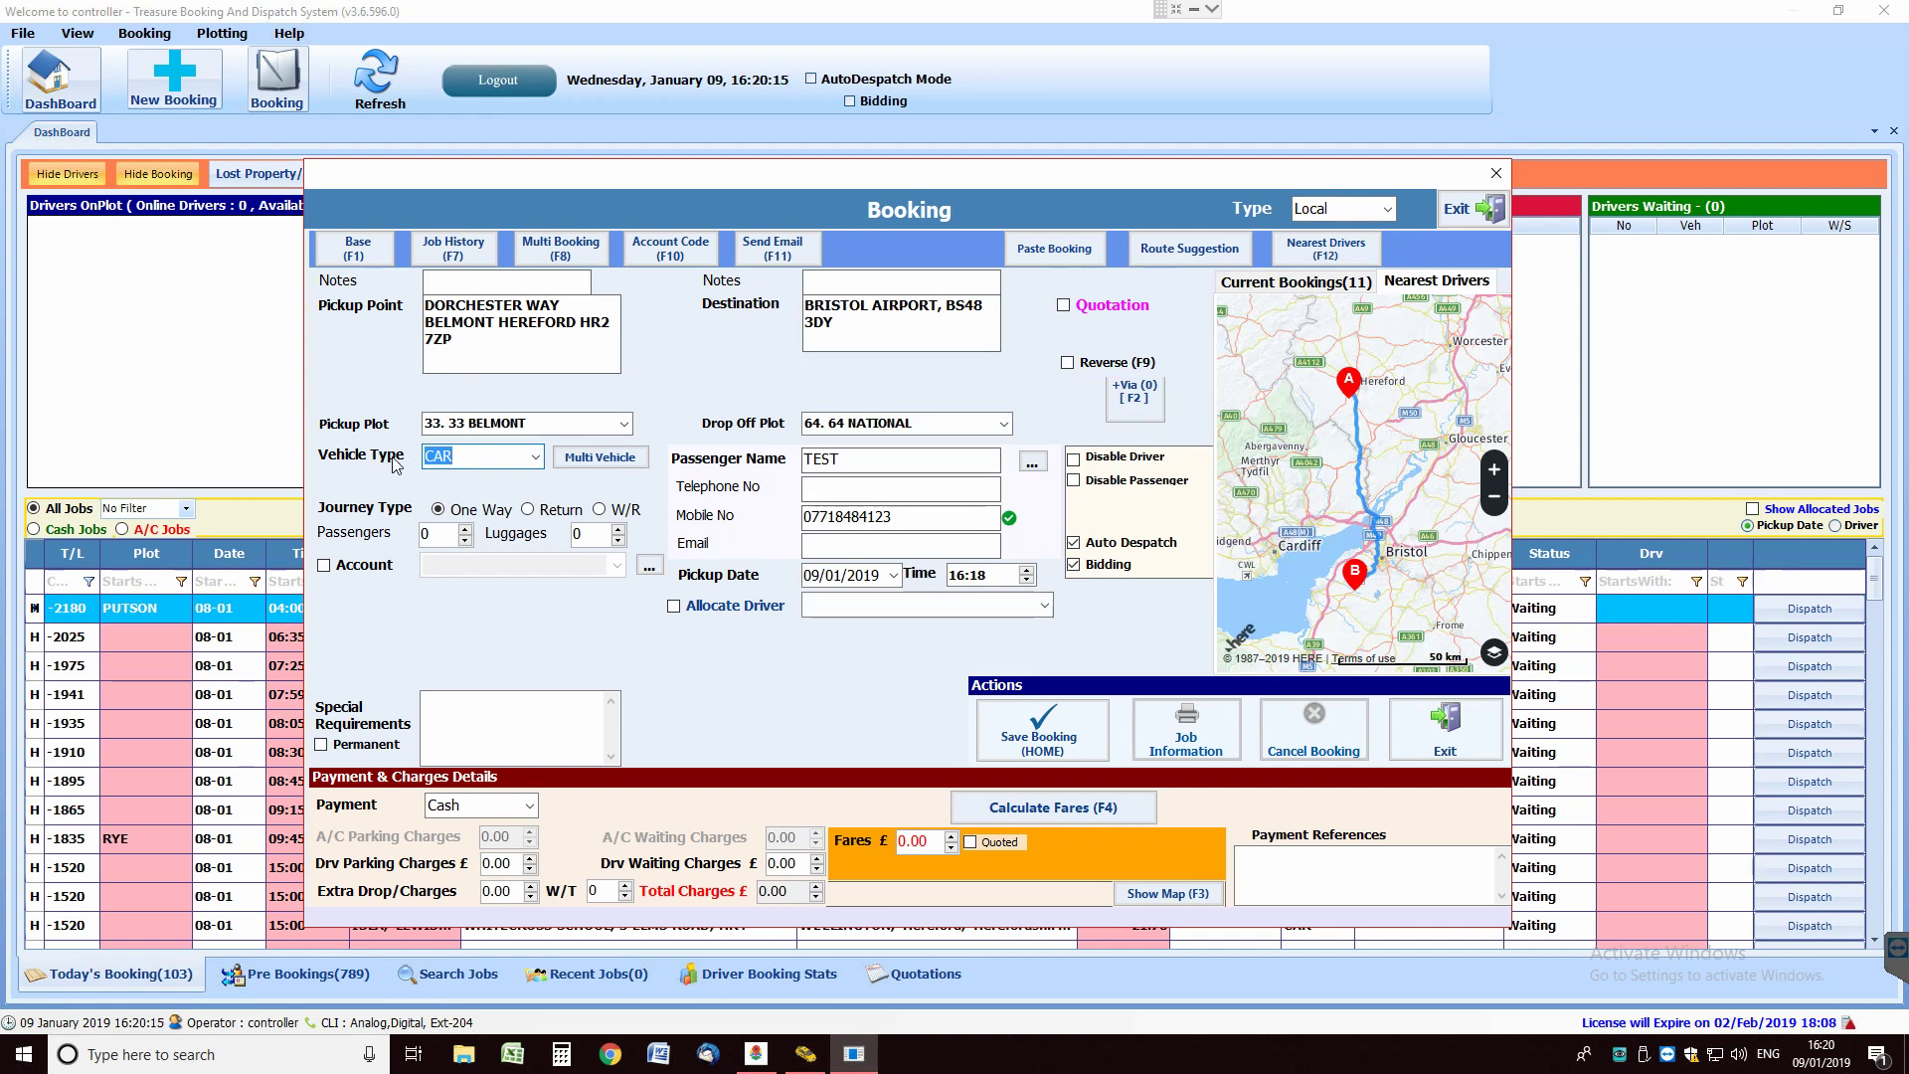
Set 5 passengers, 6 luggages and vehicle type MPV.
{"action": "left_click", "coordinate": [536, 458]}
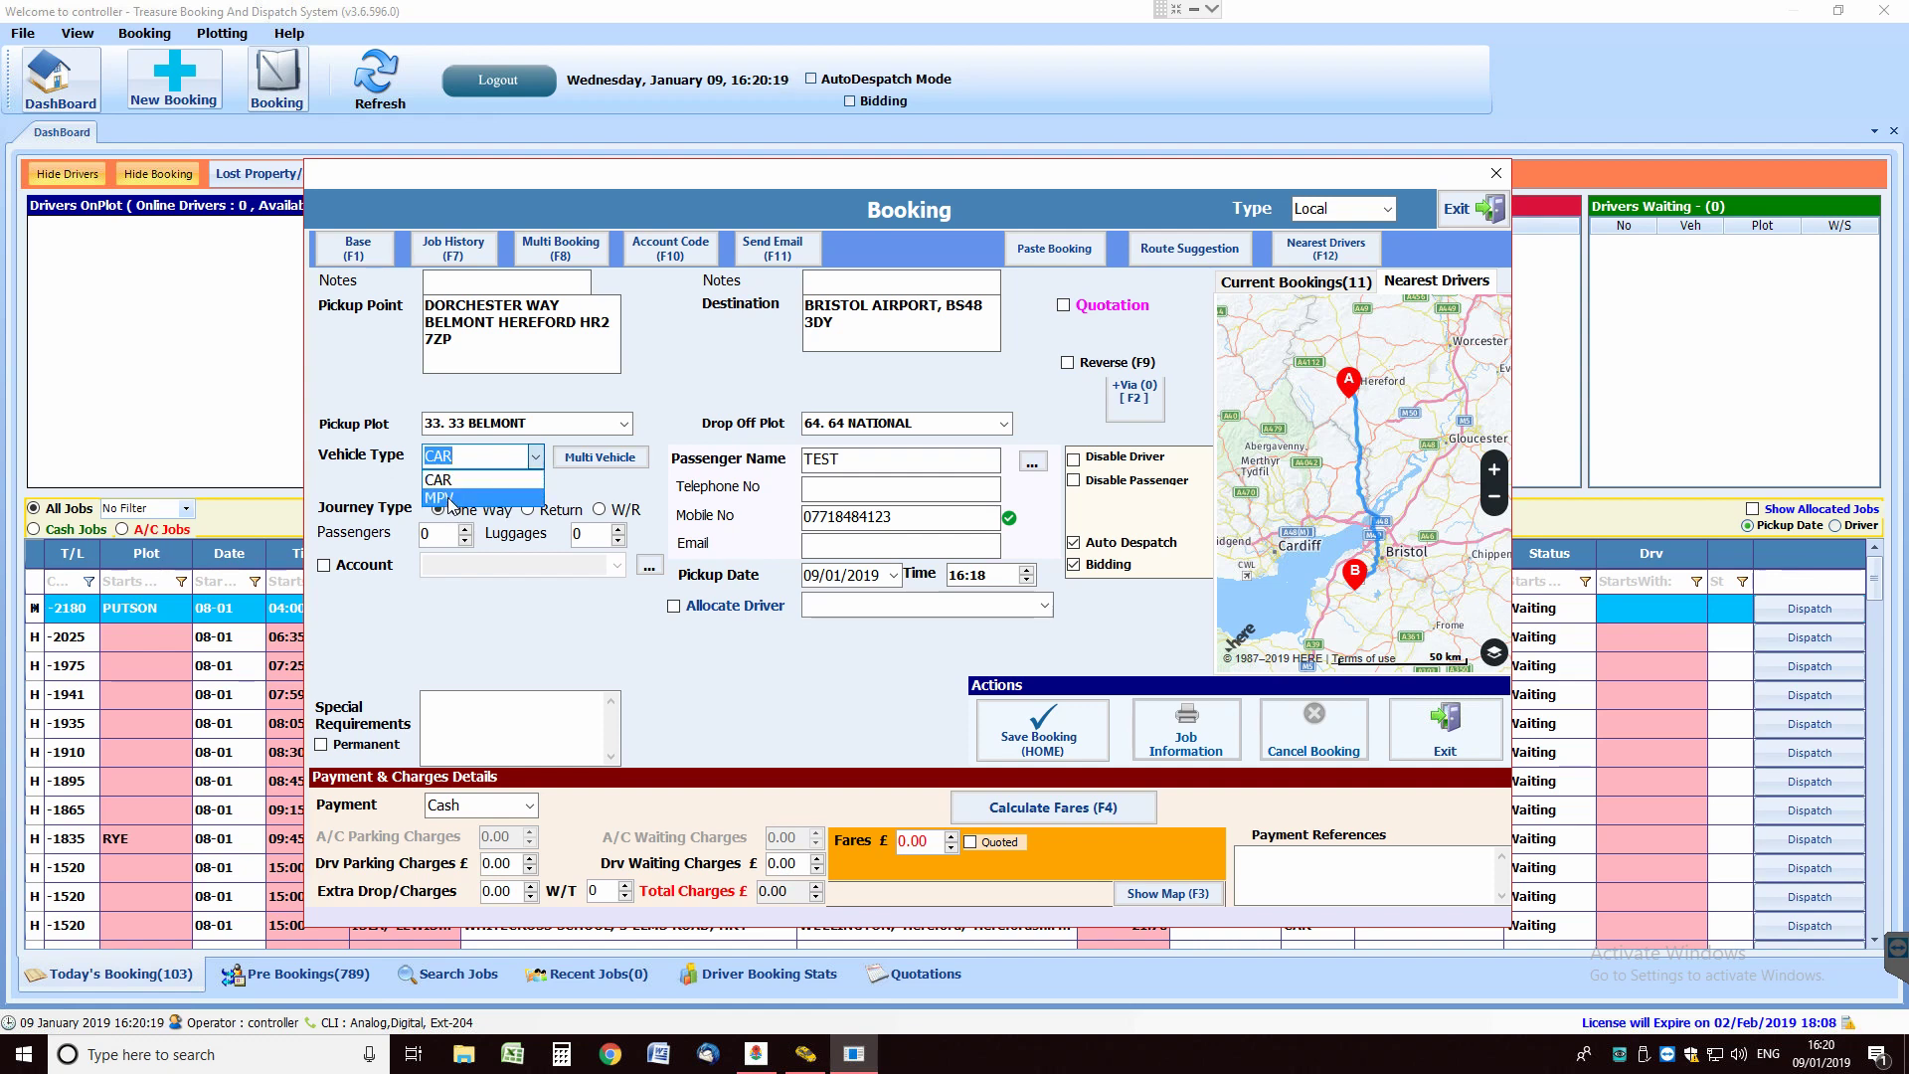
{"action": "left_click", "coordinate": [534, 460]}
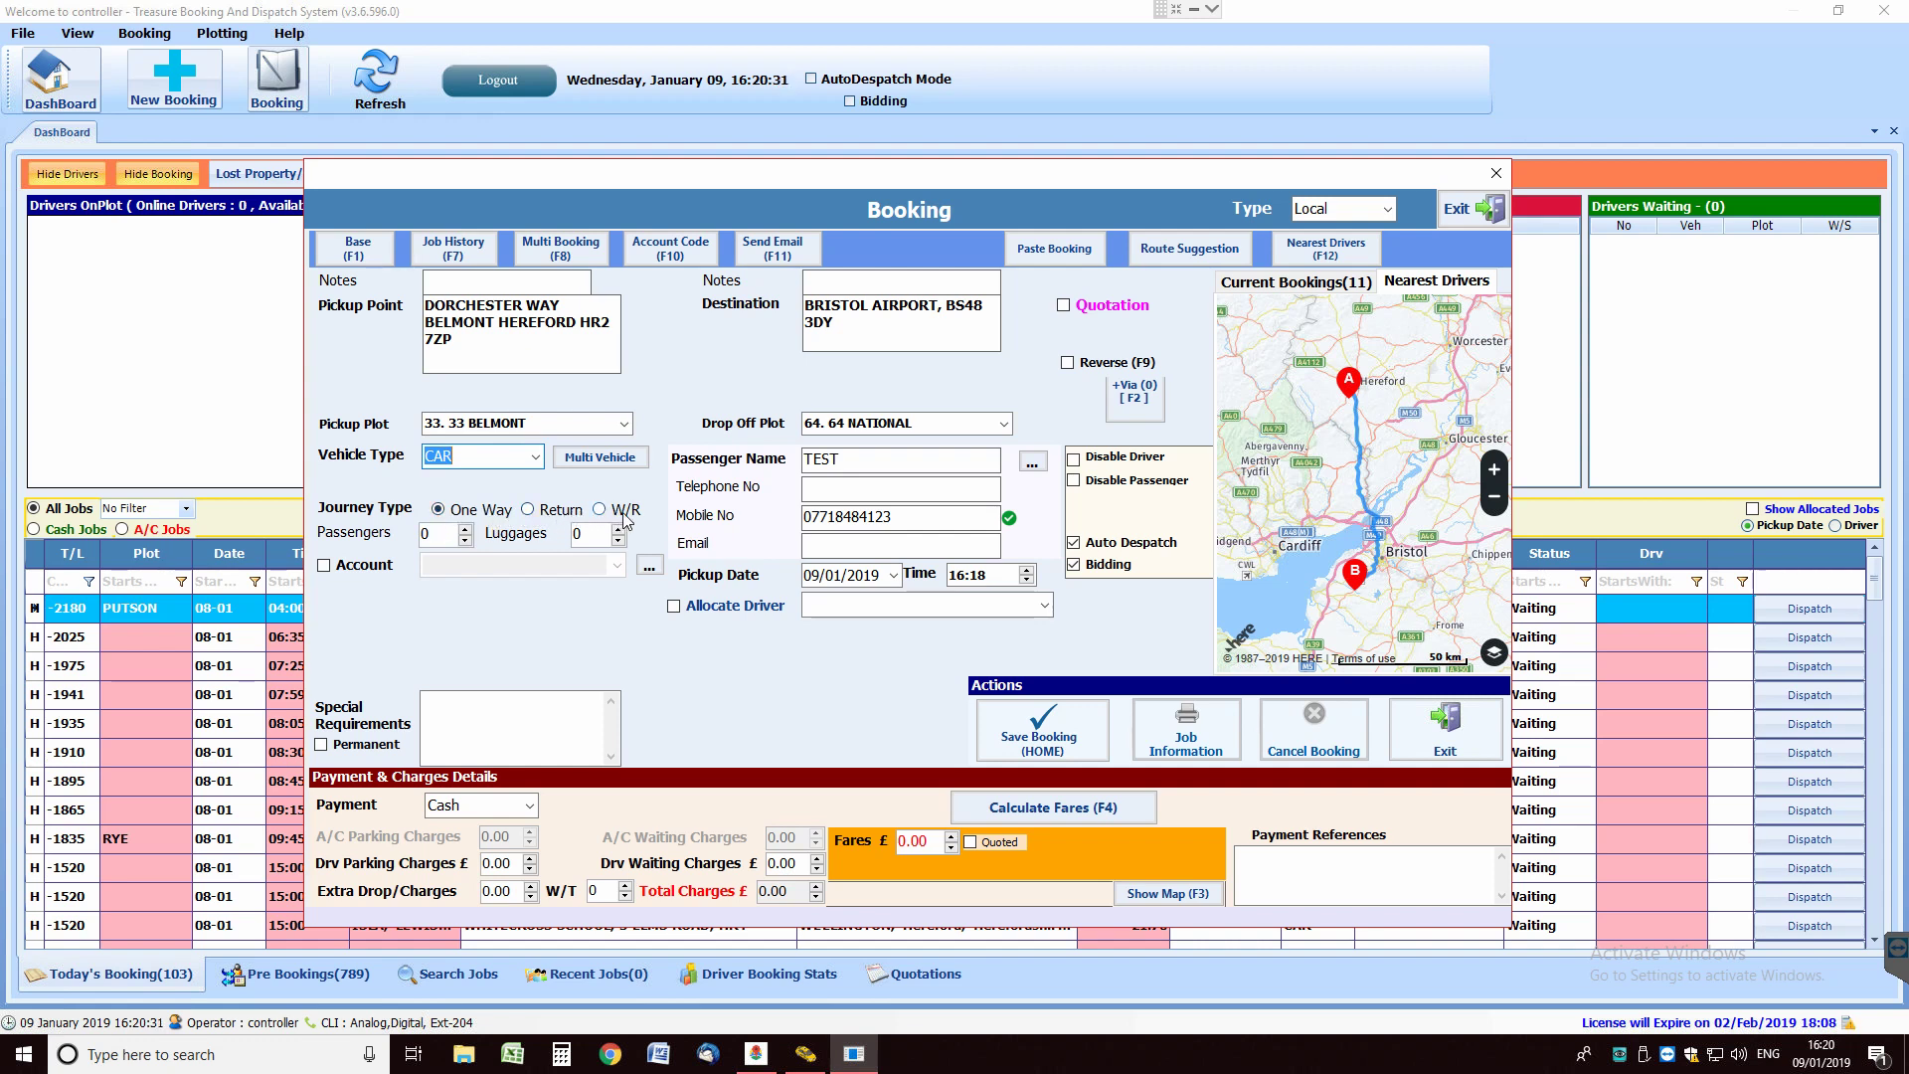
{"action": "left_click", "coordinate": [465, 529]}
{"action": "left_click", "coordinate": [466, 529]}
{"action": "left_click", "coordinate": [618, 529]}
{"action": "left_click", "coordinate": [617, 529]}
{"action": "left_click", "coordinate": [618, 529]}
{"action": "left_click", "coordinate": [617, 529]}
{"action": "left_click", "coordinate": [618, 529]}
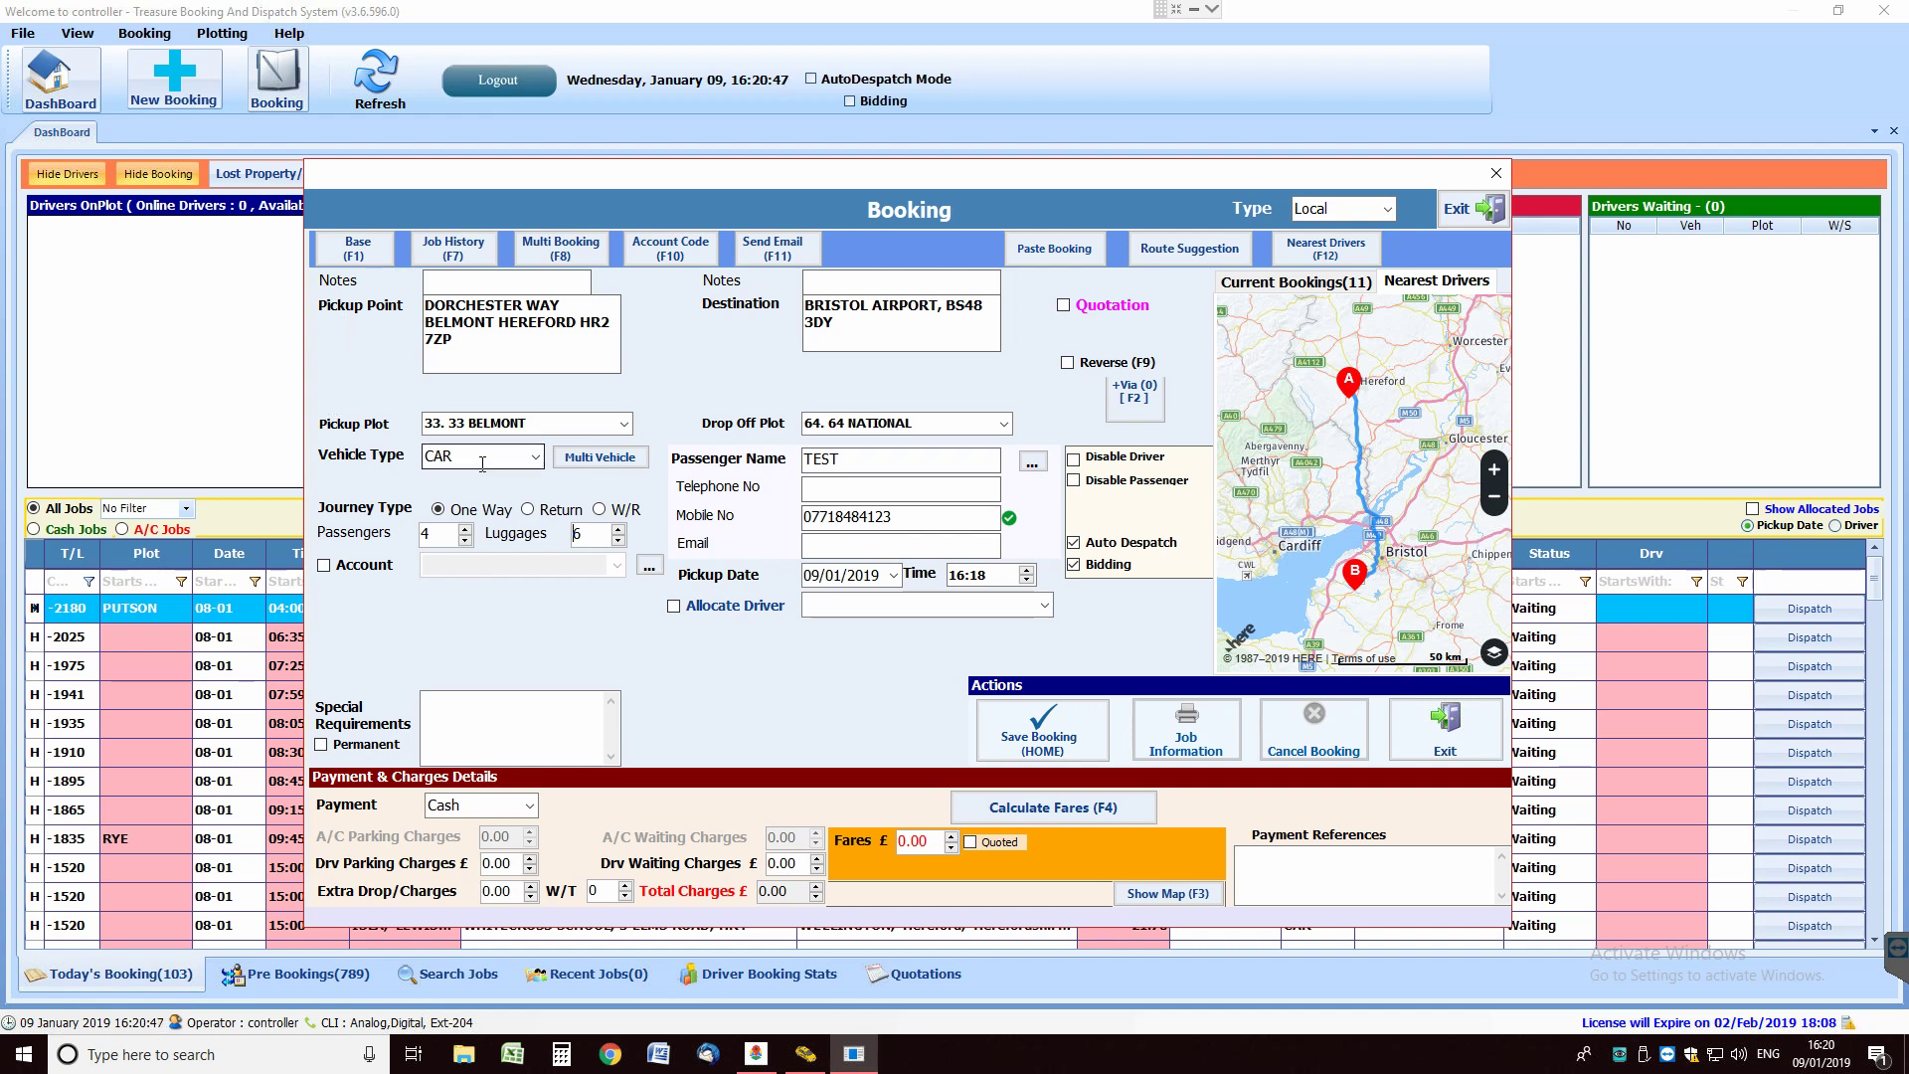
{"action": "left_click", "coordinate": [466, 541]}
{"action": "left_click", "coordinate": [535, 457]}
{"action": "left_click", "coordinate": [509, 486]}
Pick 10/01/2019 as the pickup date.
{"action": "left_click", "coordinate": [880, 575]}
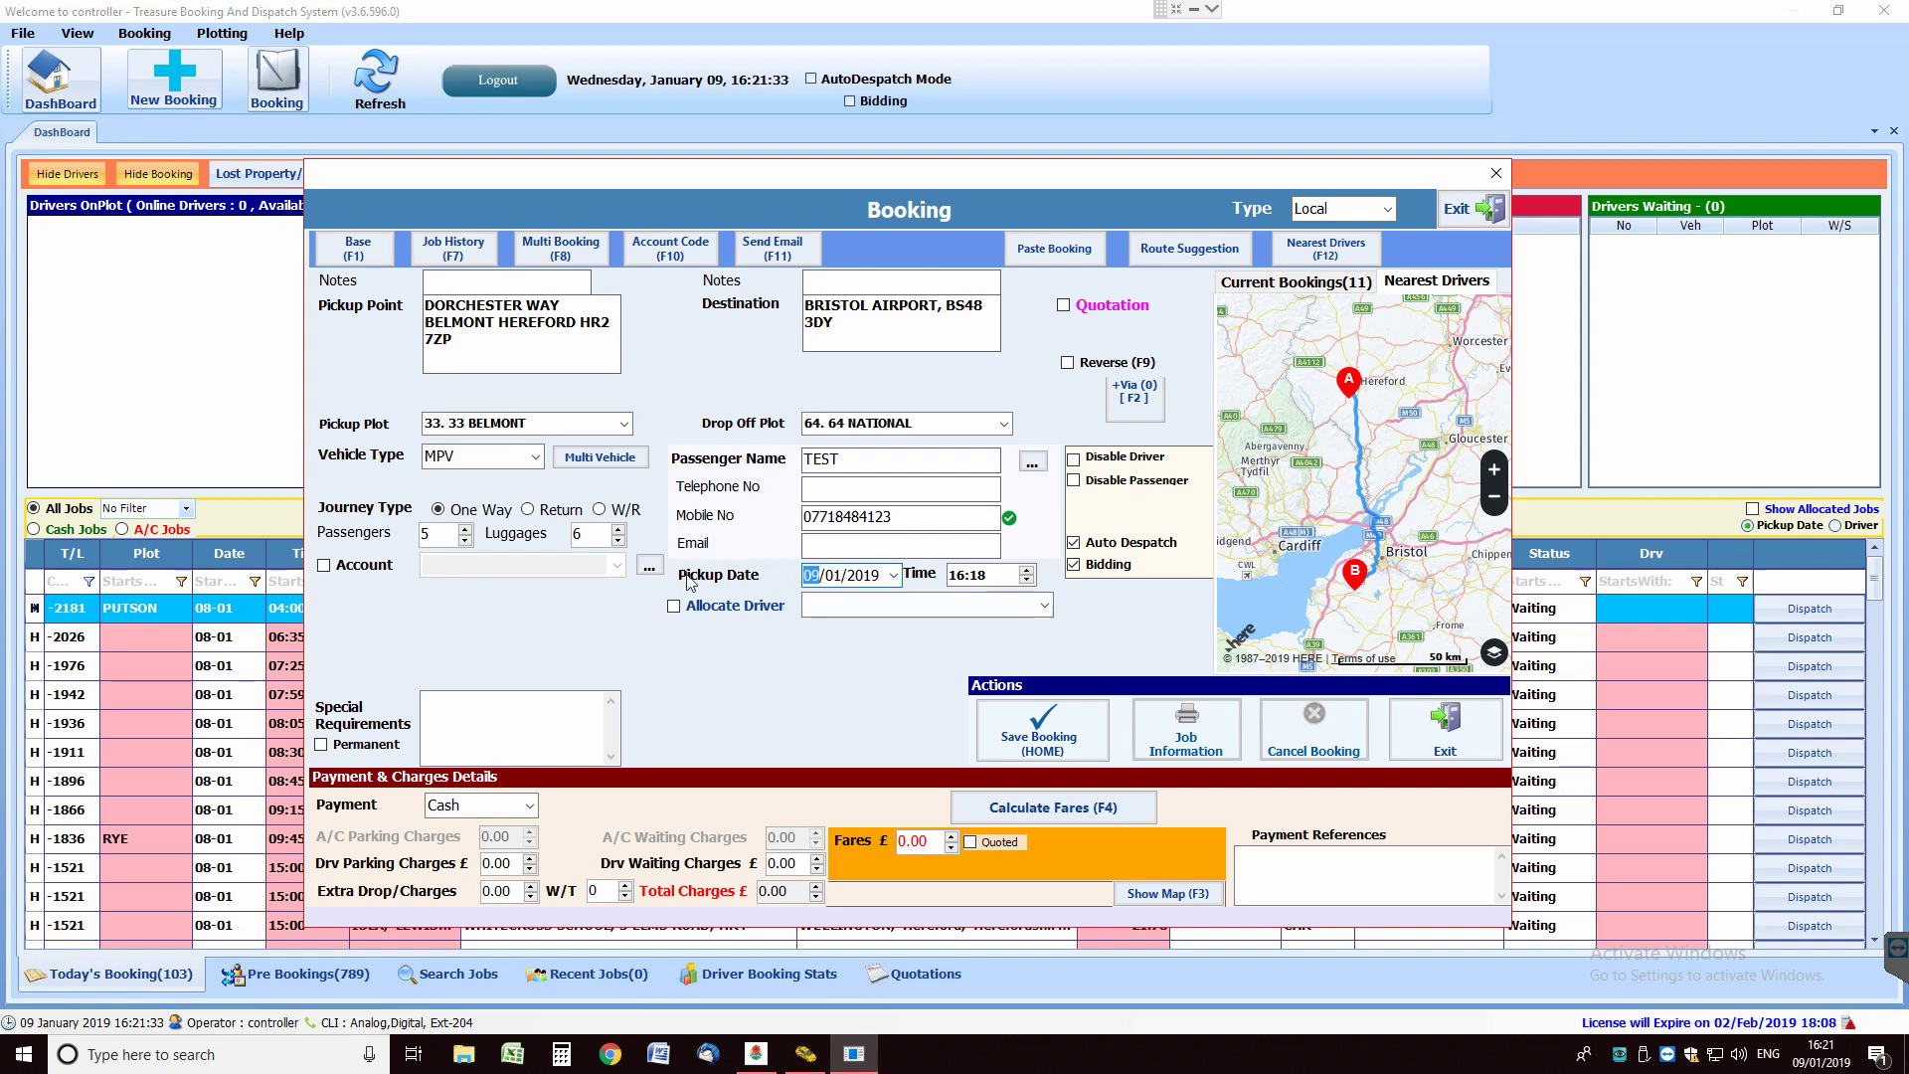
{"action": "left_click", "coordinate": [896, 577]}
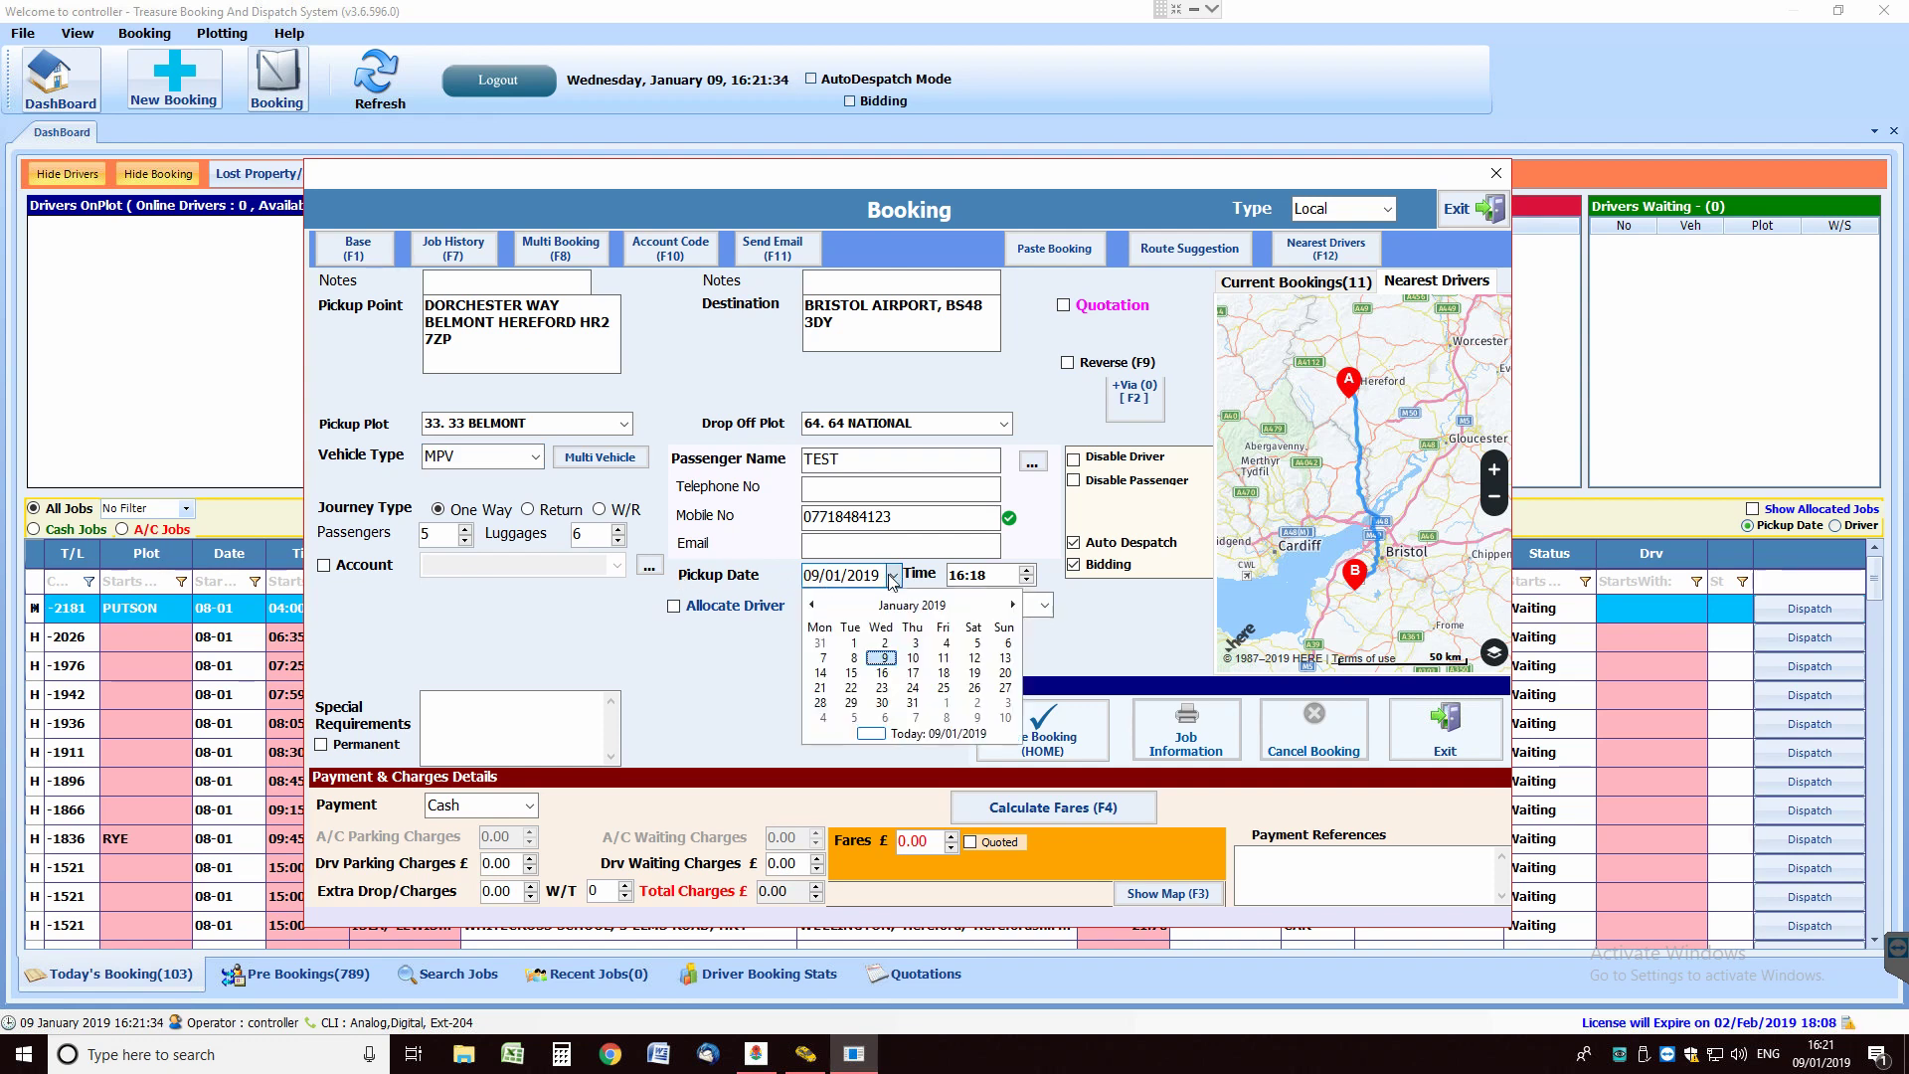
{"action": "left_click", "coordinate": [915, 646]}
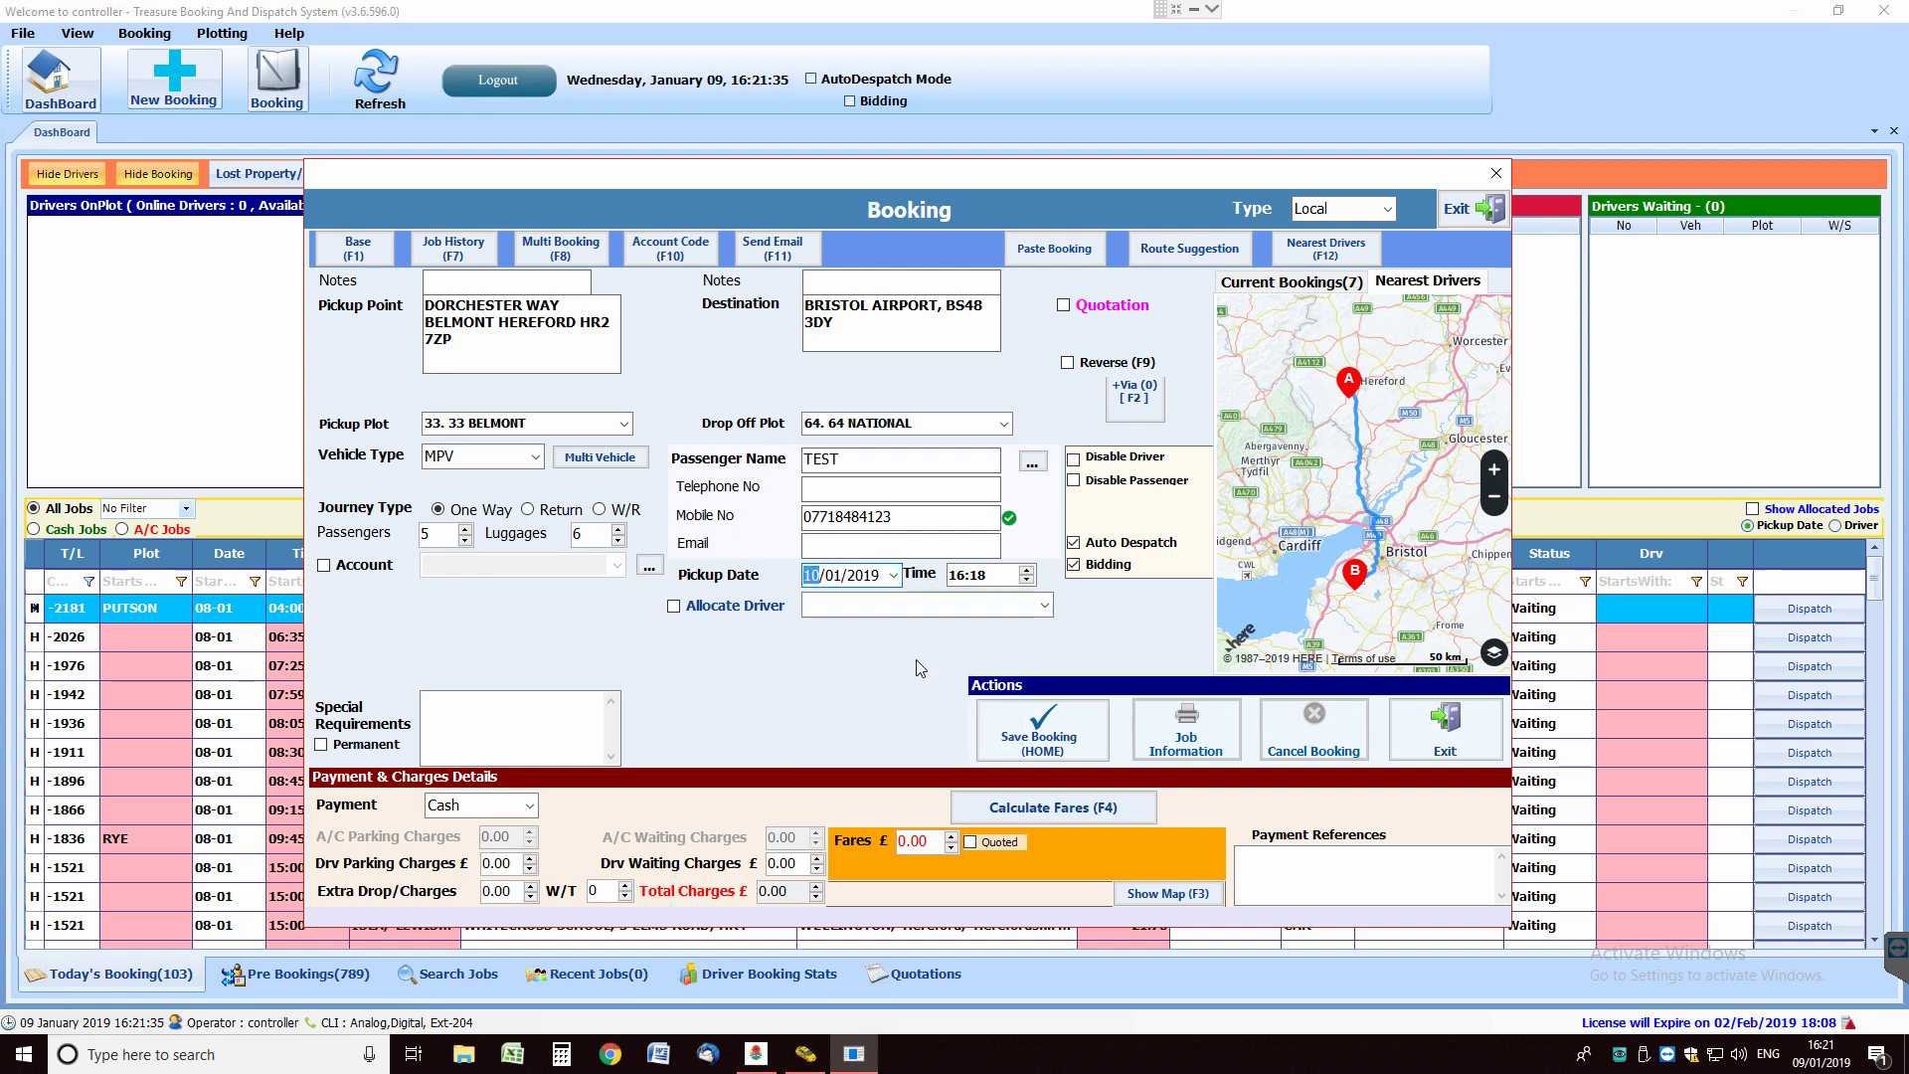
Adjust the pickup time to 06:15.
{"action": "left_click", "coordinate": [957, 577]}
{"action": "type", "text": "10"}
{"action": "left_click", "coordinate": [1026, 581]}
{"action": "left_click", "coordinate": [1026, 580]}
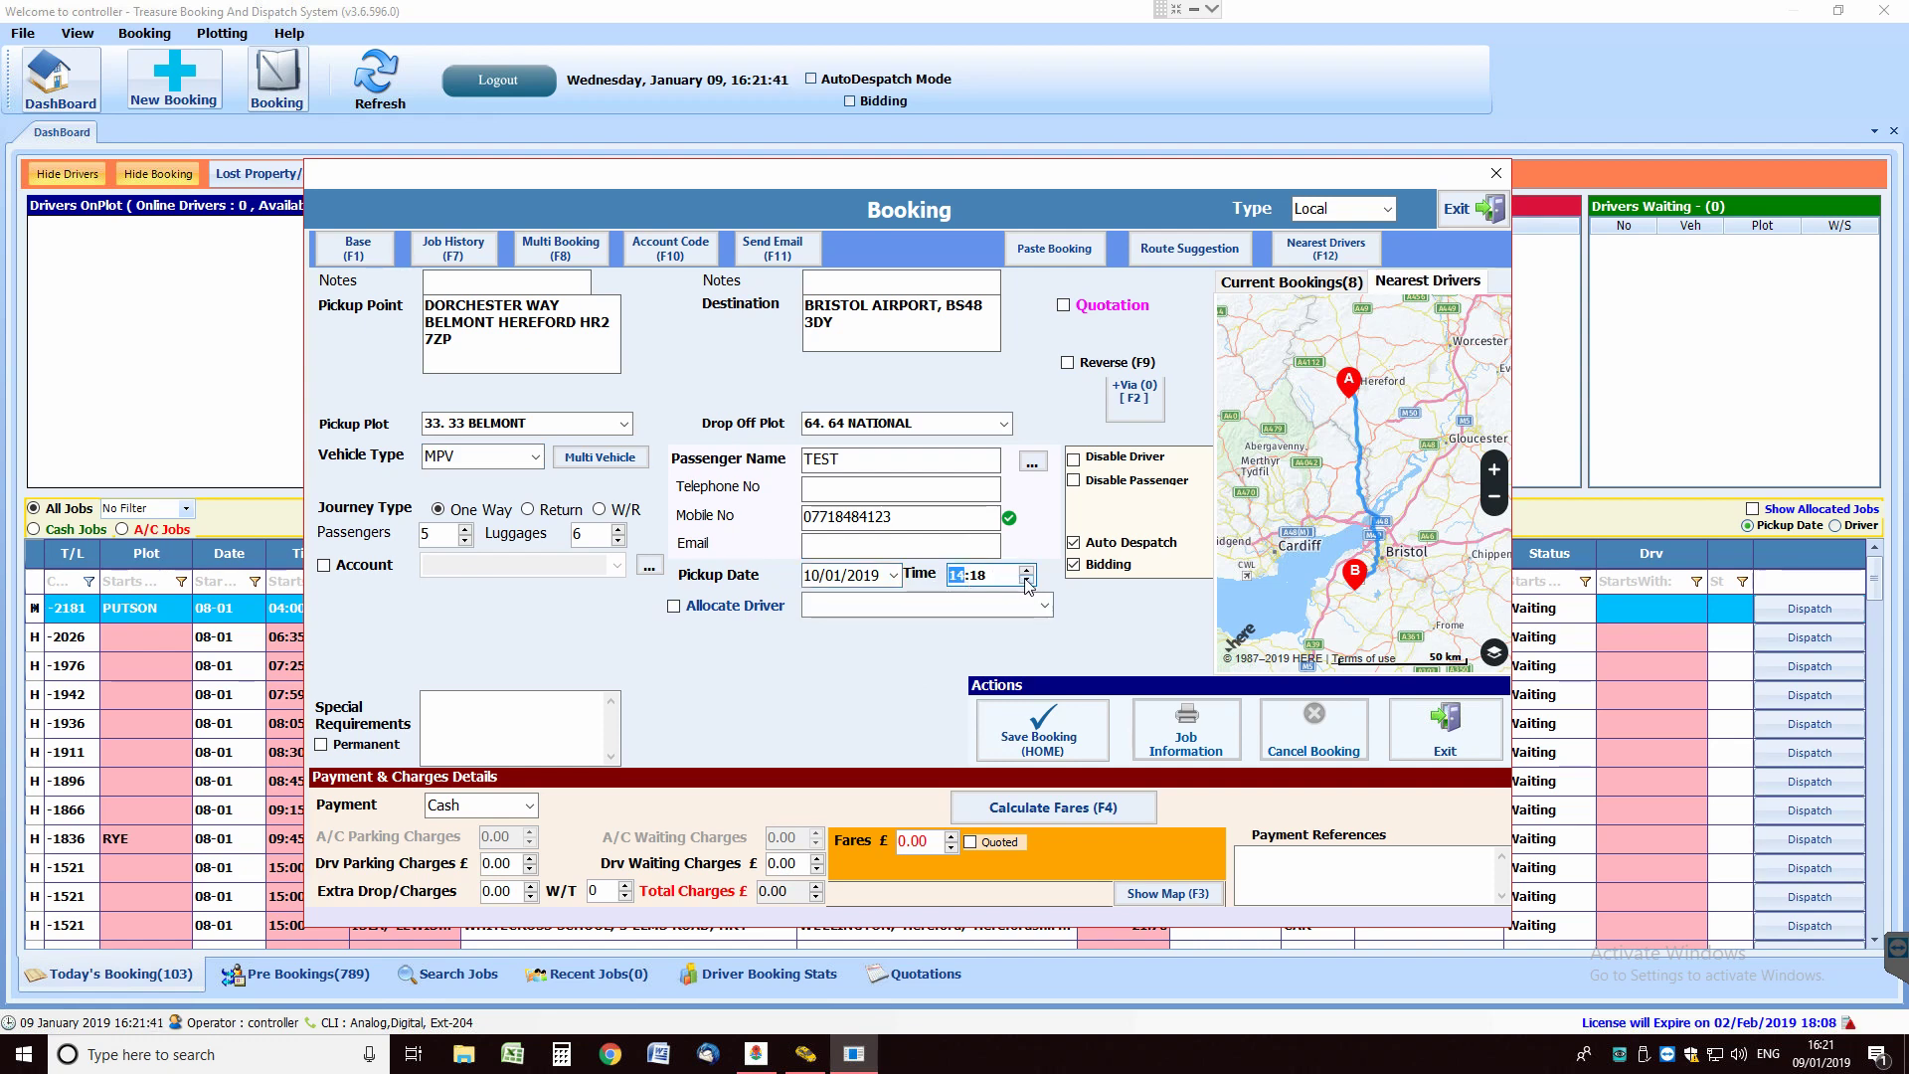
{"action": "left_click", "coordinate": [1027, 581]}
{"action": "left_click", "coordinate": [1027, 581]}
{"action": "left_click", "coordinate": [1027, 581]}
{"action": "left_click", "coordinate": [1002, 587]}
{"action": "left_click", "coordinate": [1027, 581]}
{"action": "left_click", "coordinate": [1028, 582]}
{"action": "left_click", "coordinate": [1028, 582]}
{"action": "left_click", "coordinate": [954, 577]}
{"action": "left_click", "coordinate": [1027, 581]}
{"action": "left_click", "coordinate": [1027, 580]}
{"action": "left_click", "coordinate": [1029, 584]}
Allocate driver R26 to the job and untick Bidding.
{"action": "left_click", "coordinate": [1047, 609]}
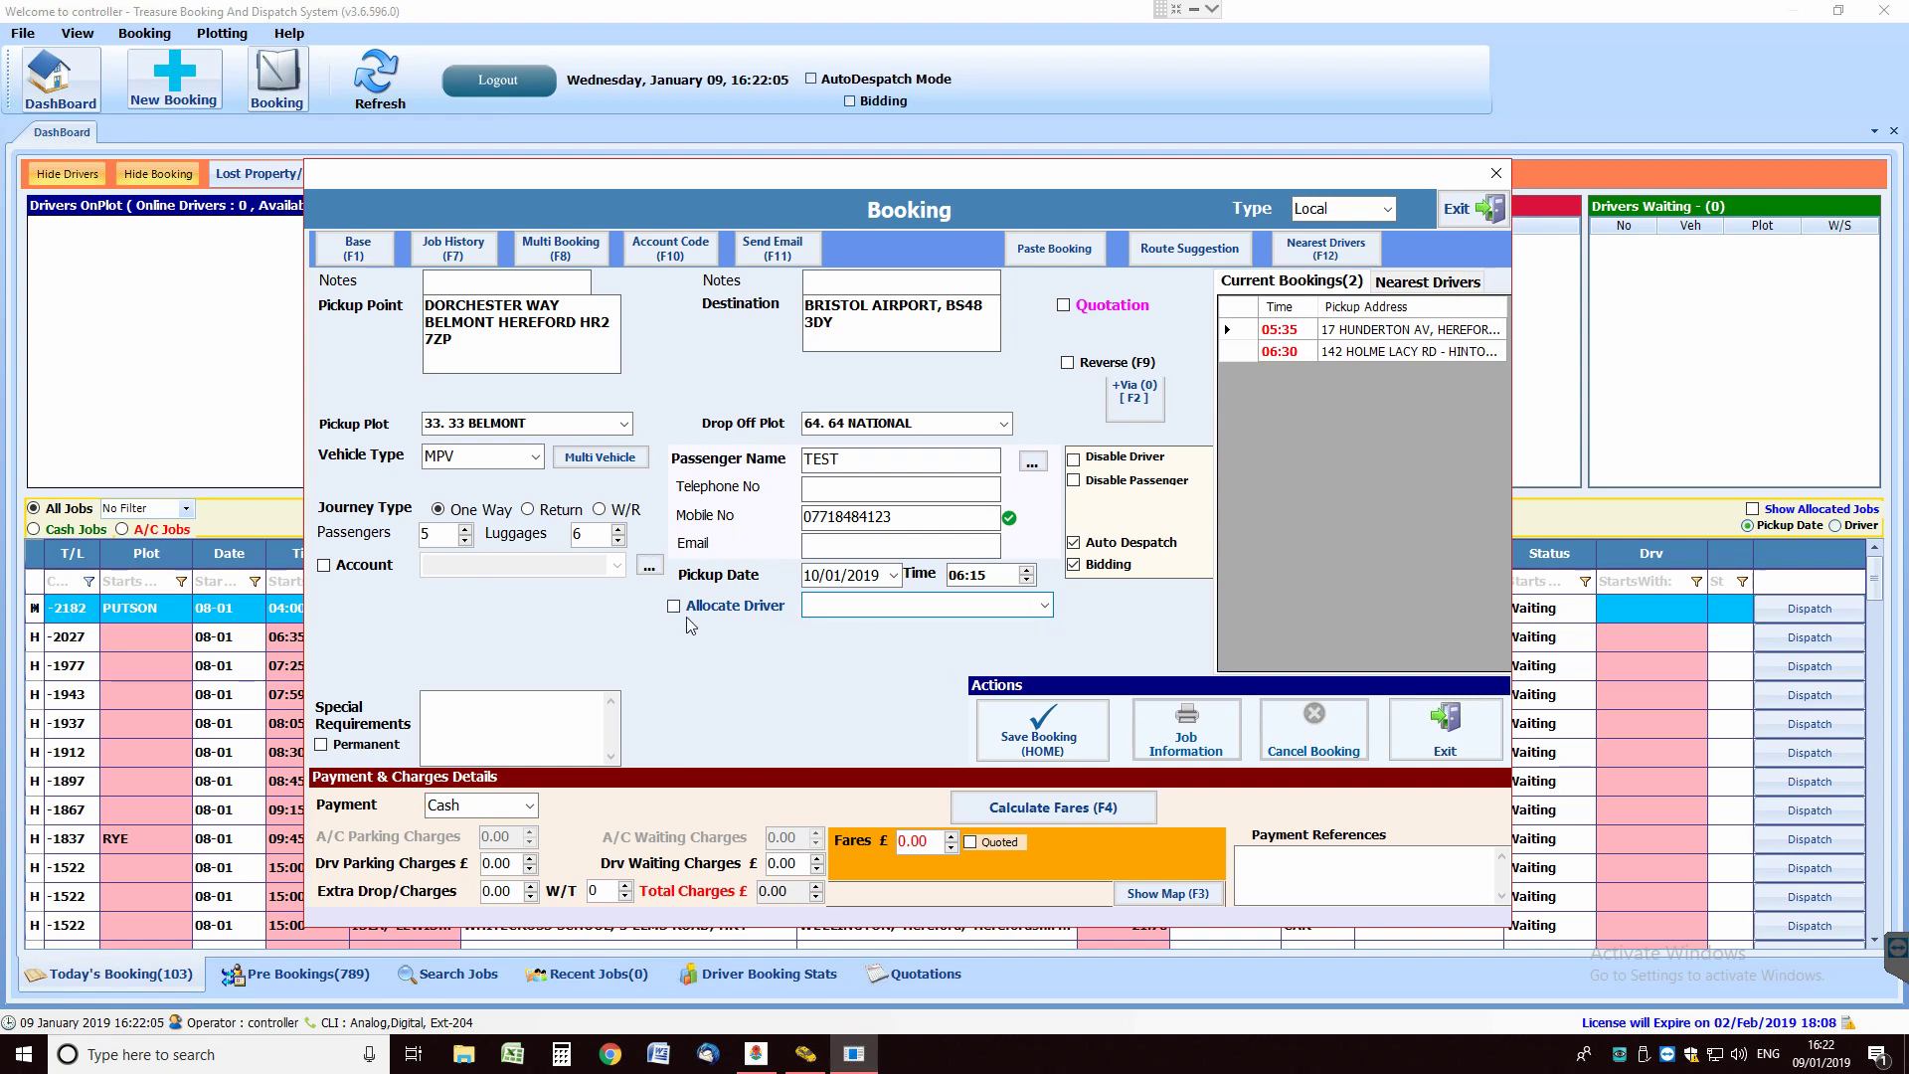
{"action": "left_click", "coordinate": [673, 606]}
{"action": "left_click", "coordinate": [1045, 606]}
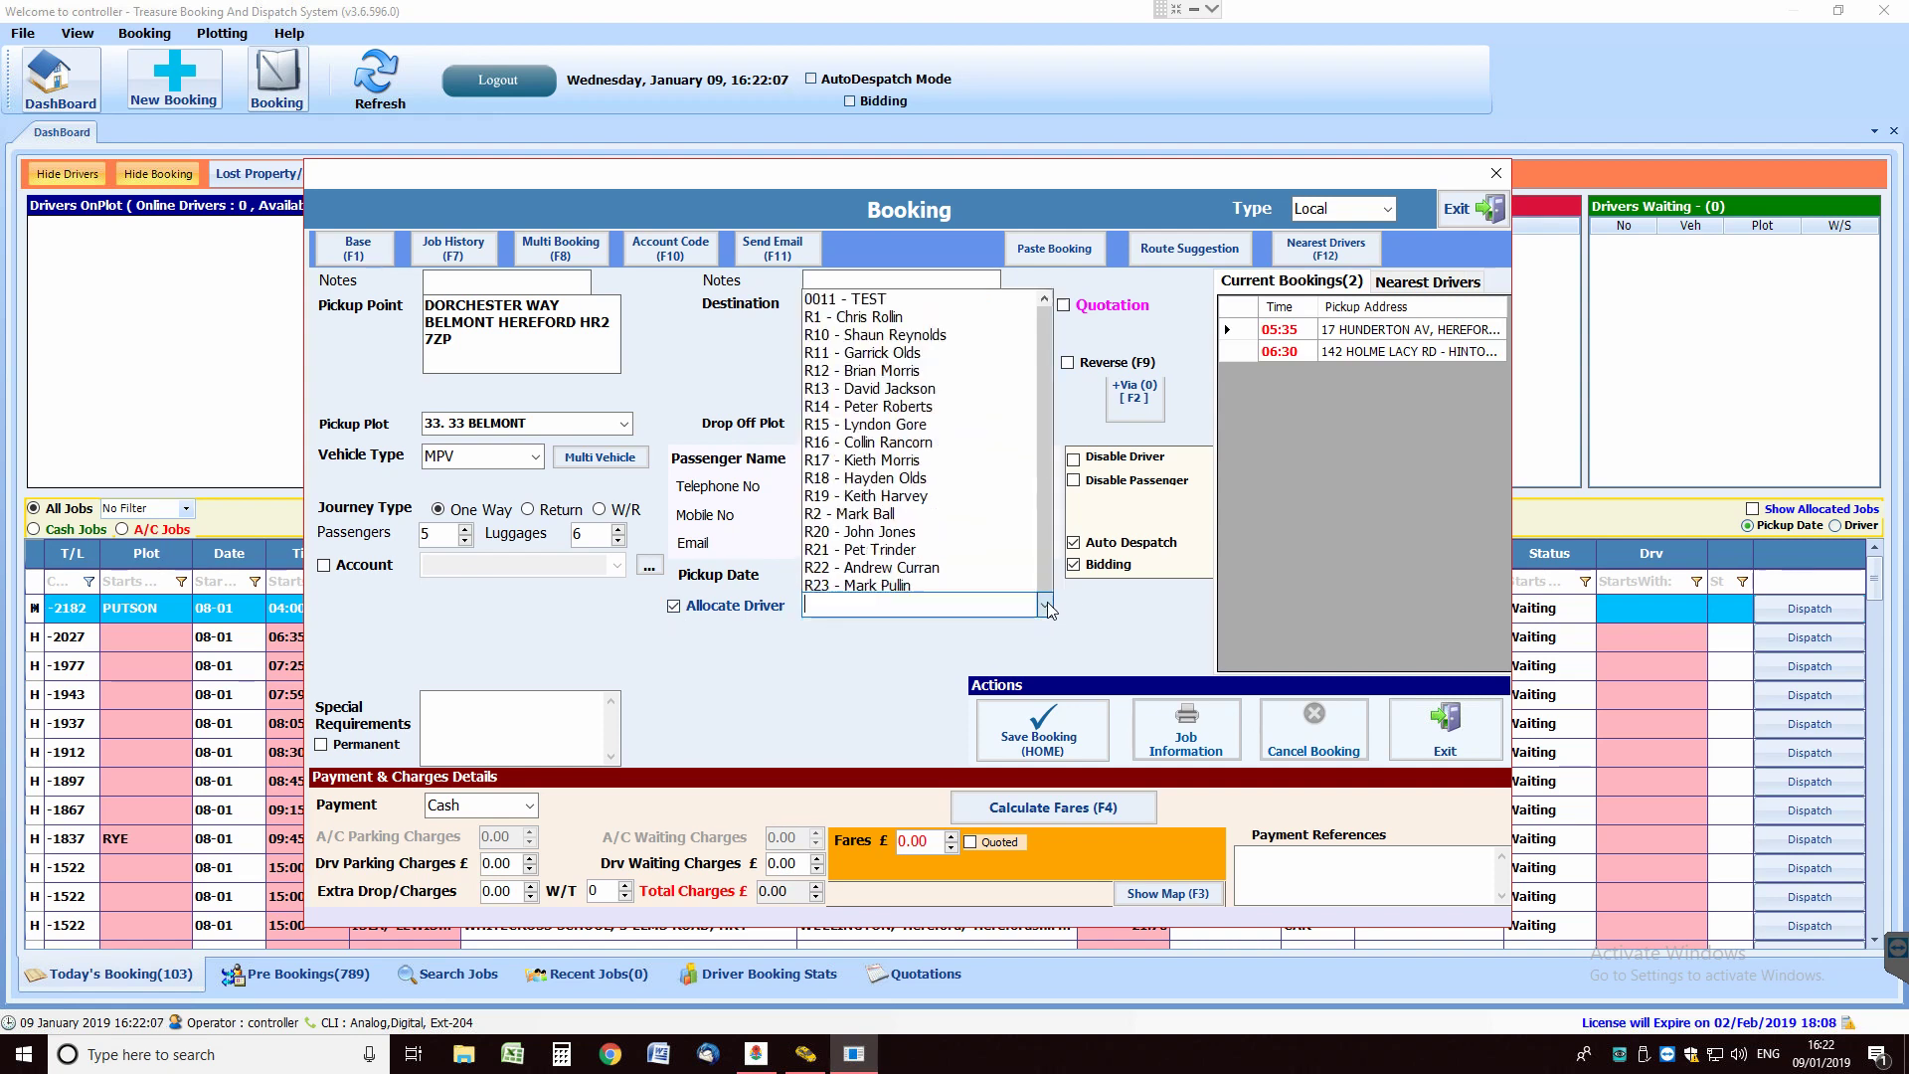
{"action": "left_click", "coordinate": [891, 606]}
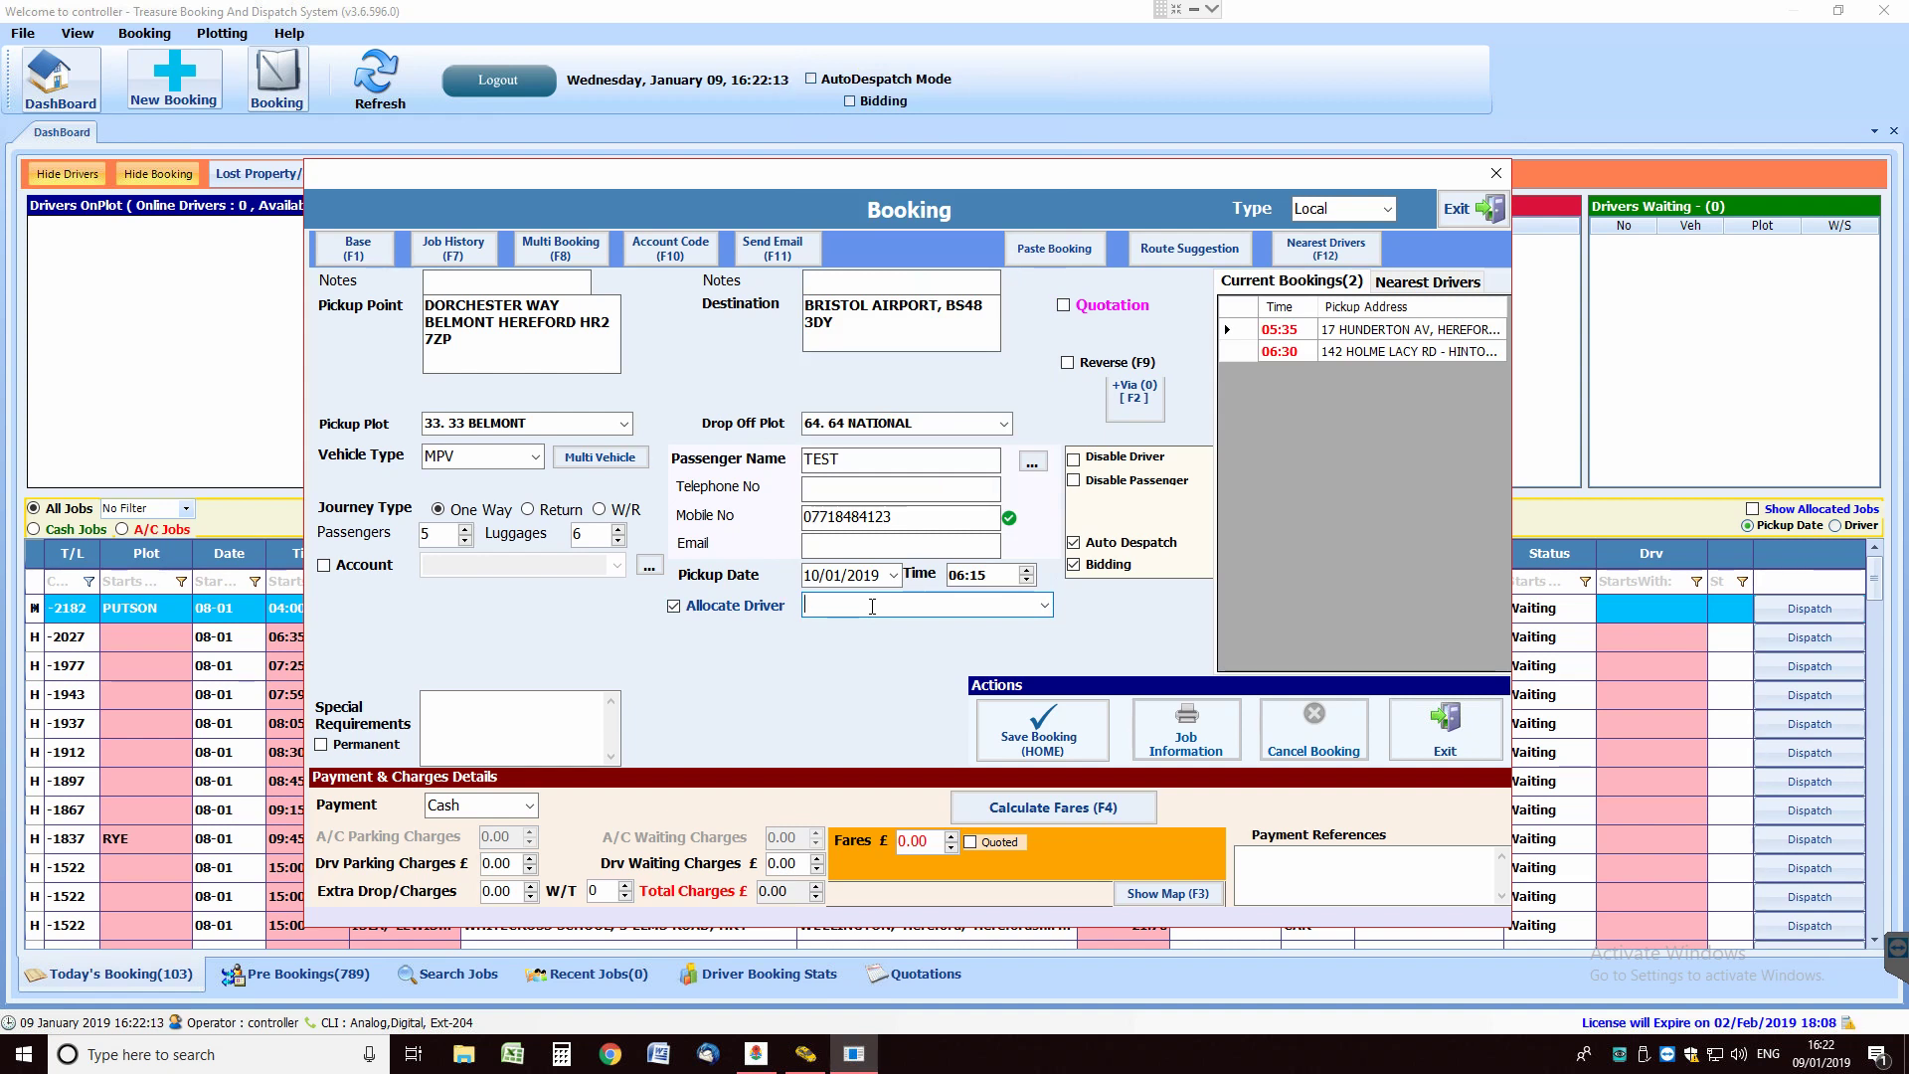
{"action": "type", "text": "36"}
{"action": "key", "text": "BackSpace"}
{"action": "key", "text": "BackSpace"}
{"action": "left_click", "coordinate": [861, 611]}
{"action": "type", "text": "26"}
{"action": "key", "text": "Return"}
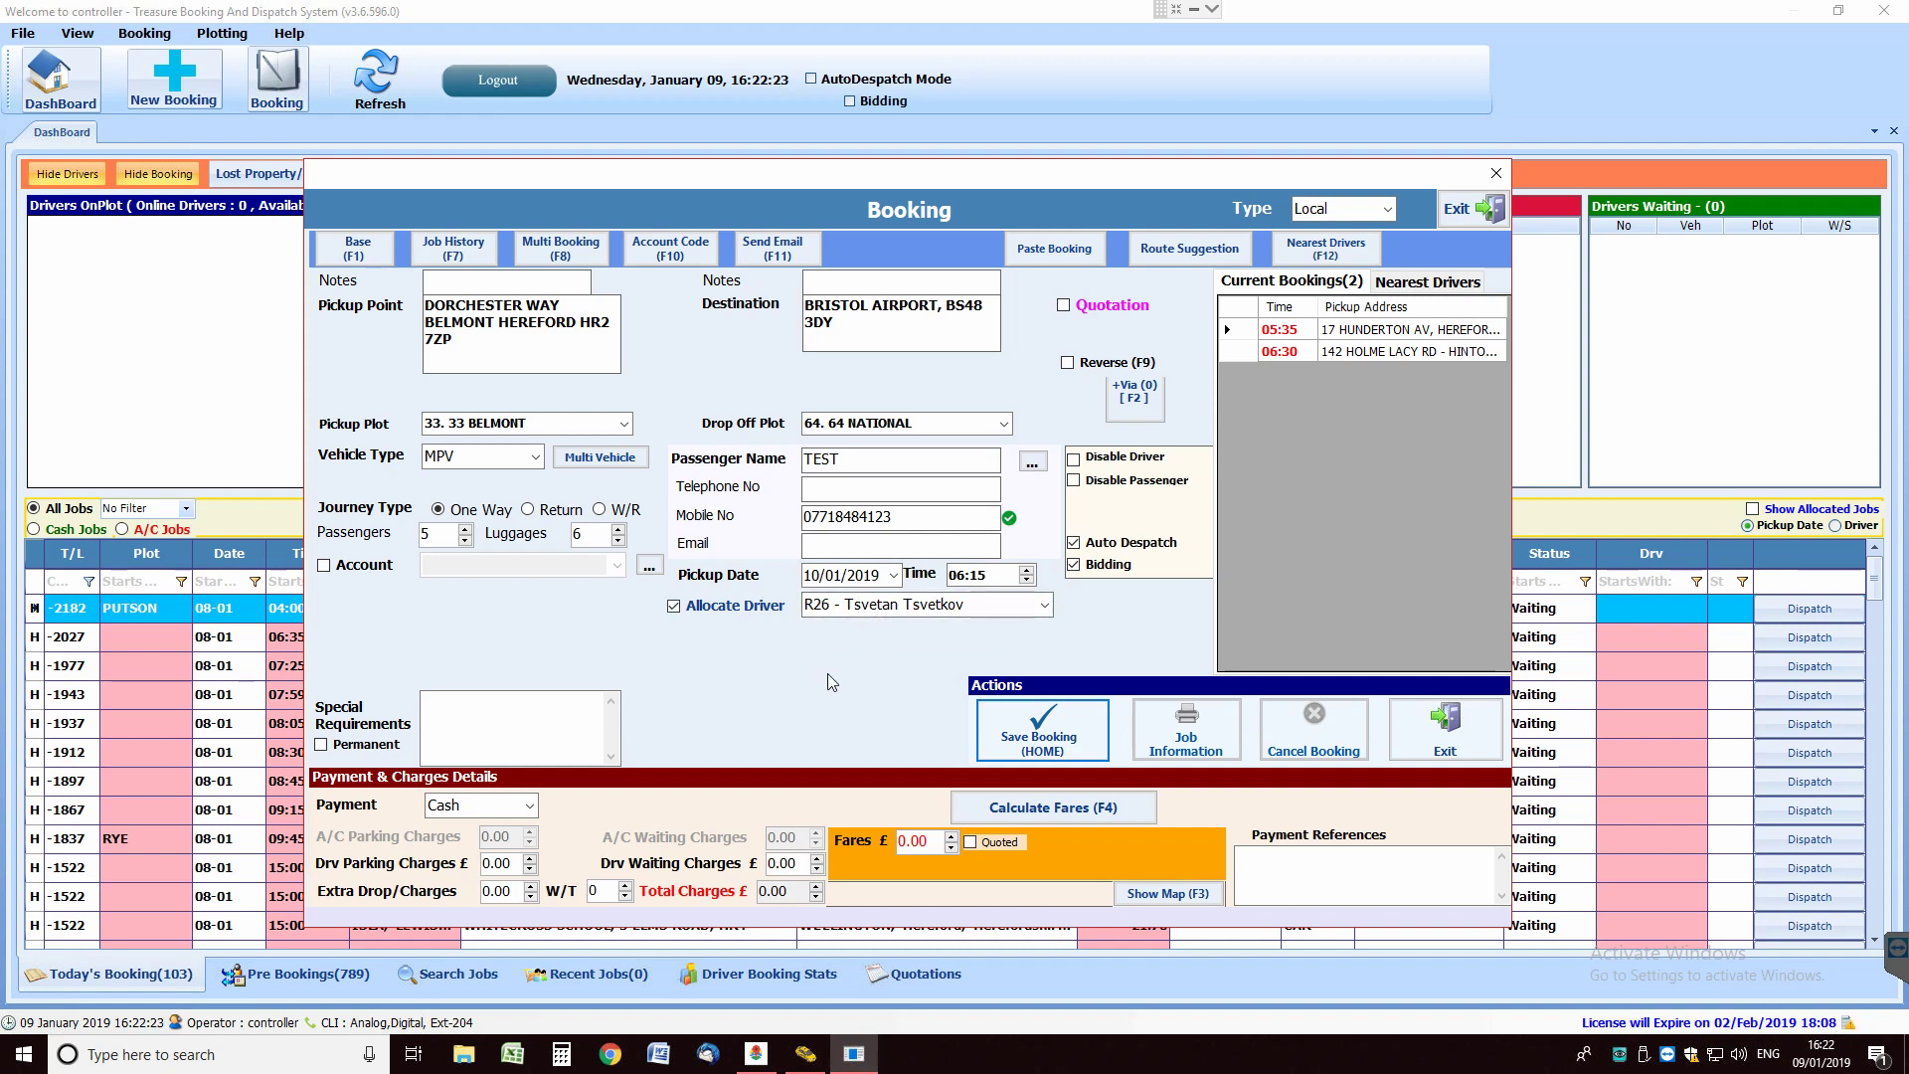
{"action": "left_click", "coordinate": [1075, 567]}
Tick Permanent for special requirements and delete the stray note text, leaving it empty.
{"action": "left_click", "coordinate": [886, 488]}
{"action": "left_click", "coordinate": [909, 515]}
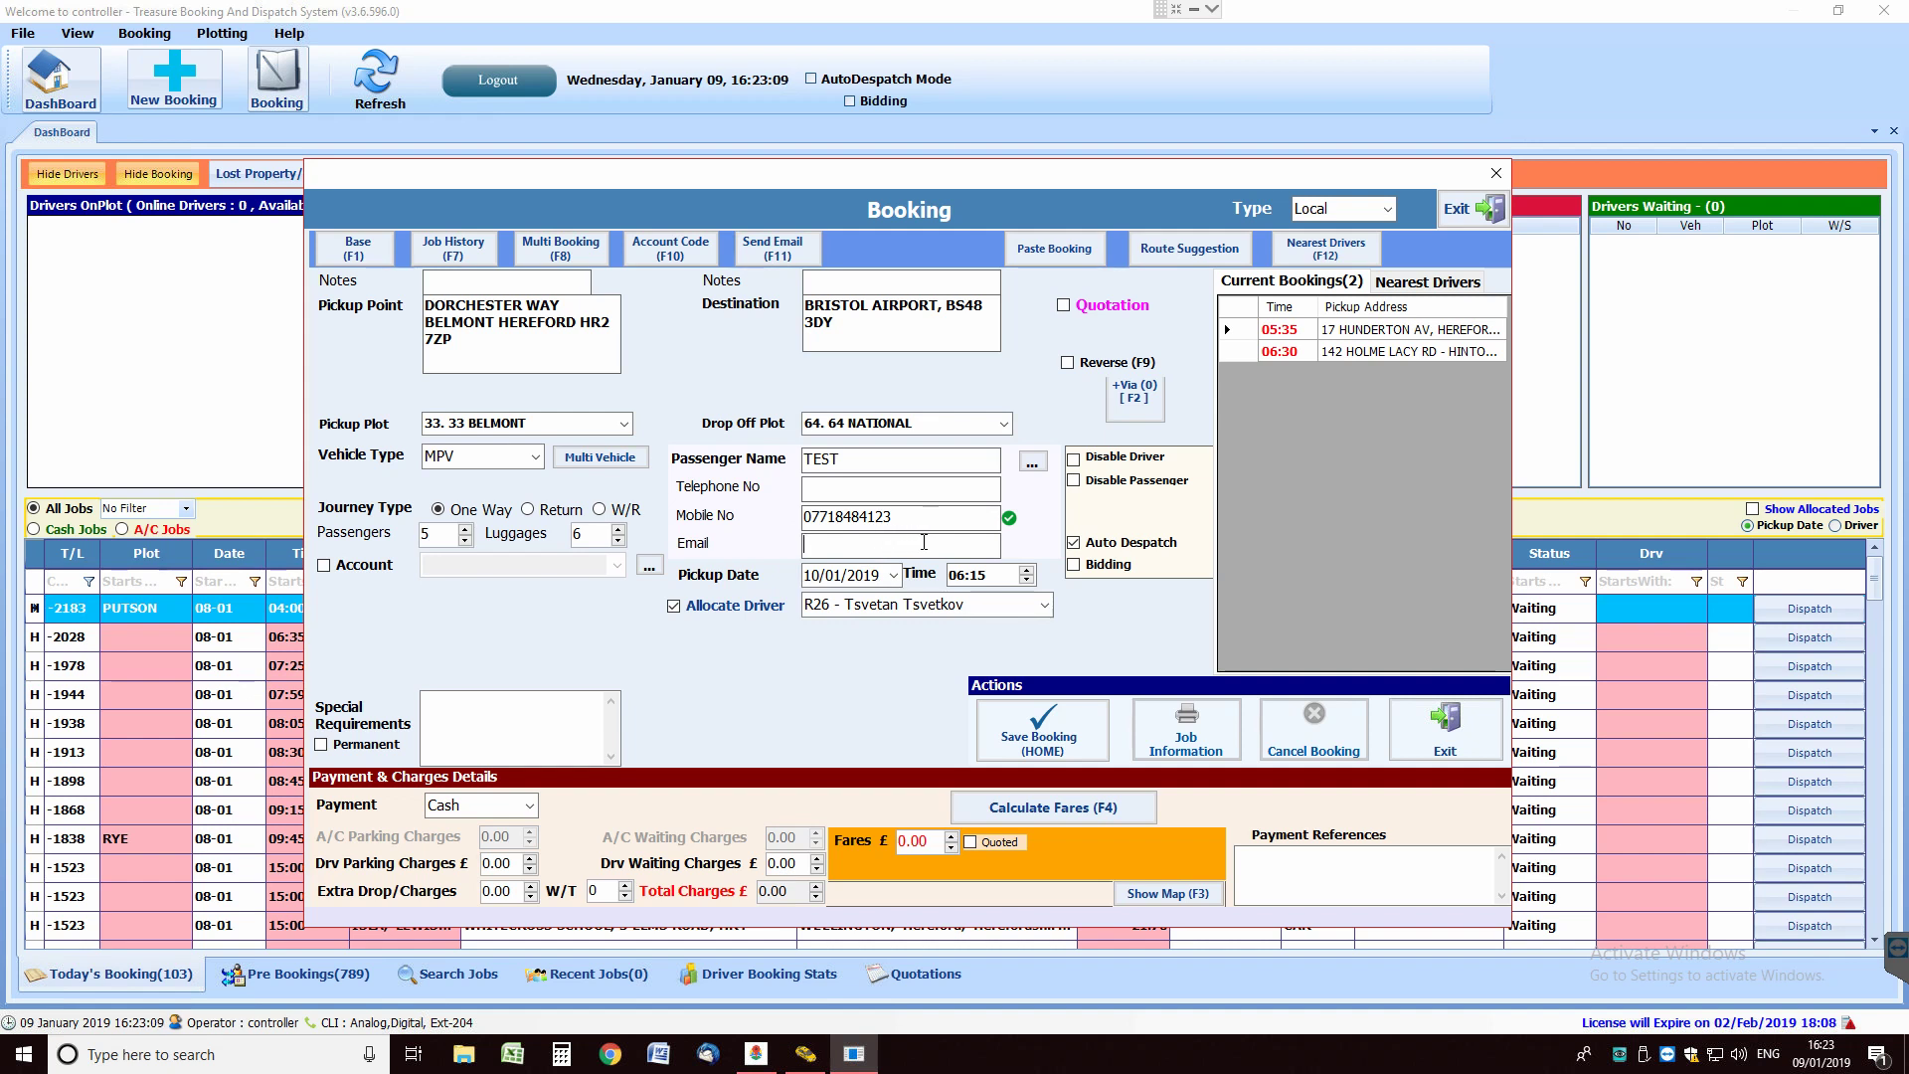
{"action": "left_click", "coordinate": [497, 717]}
{"action": "left_click", "coordinate": [321, 746]}
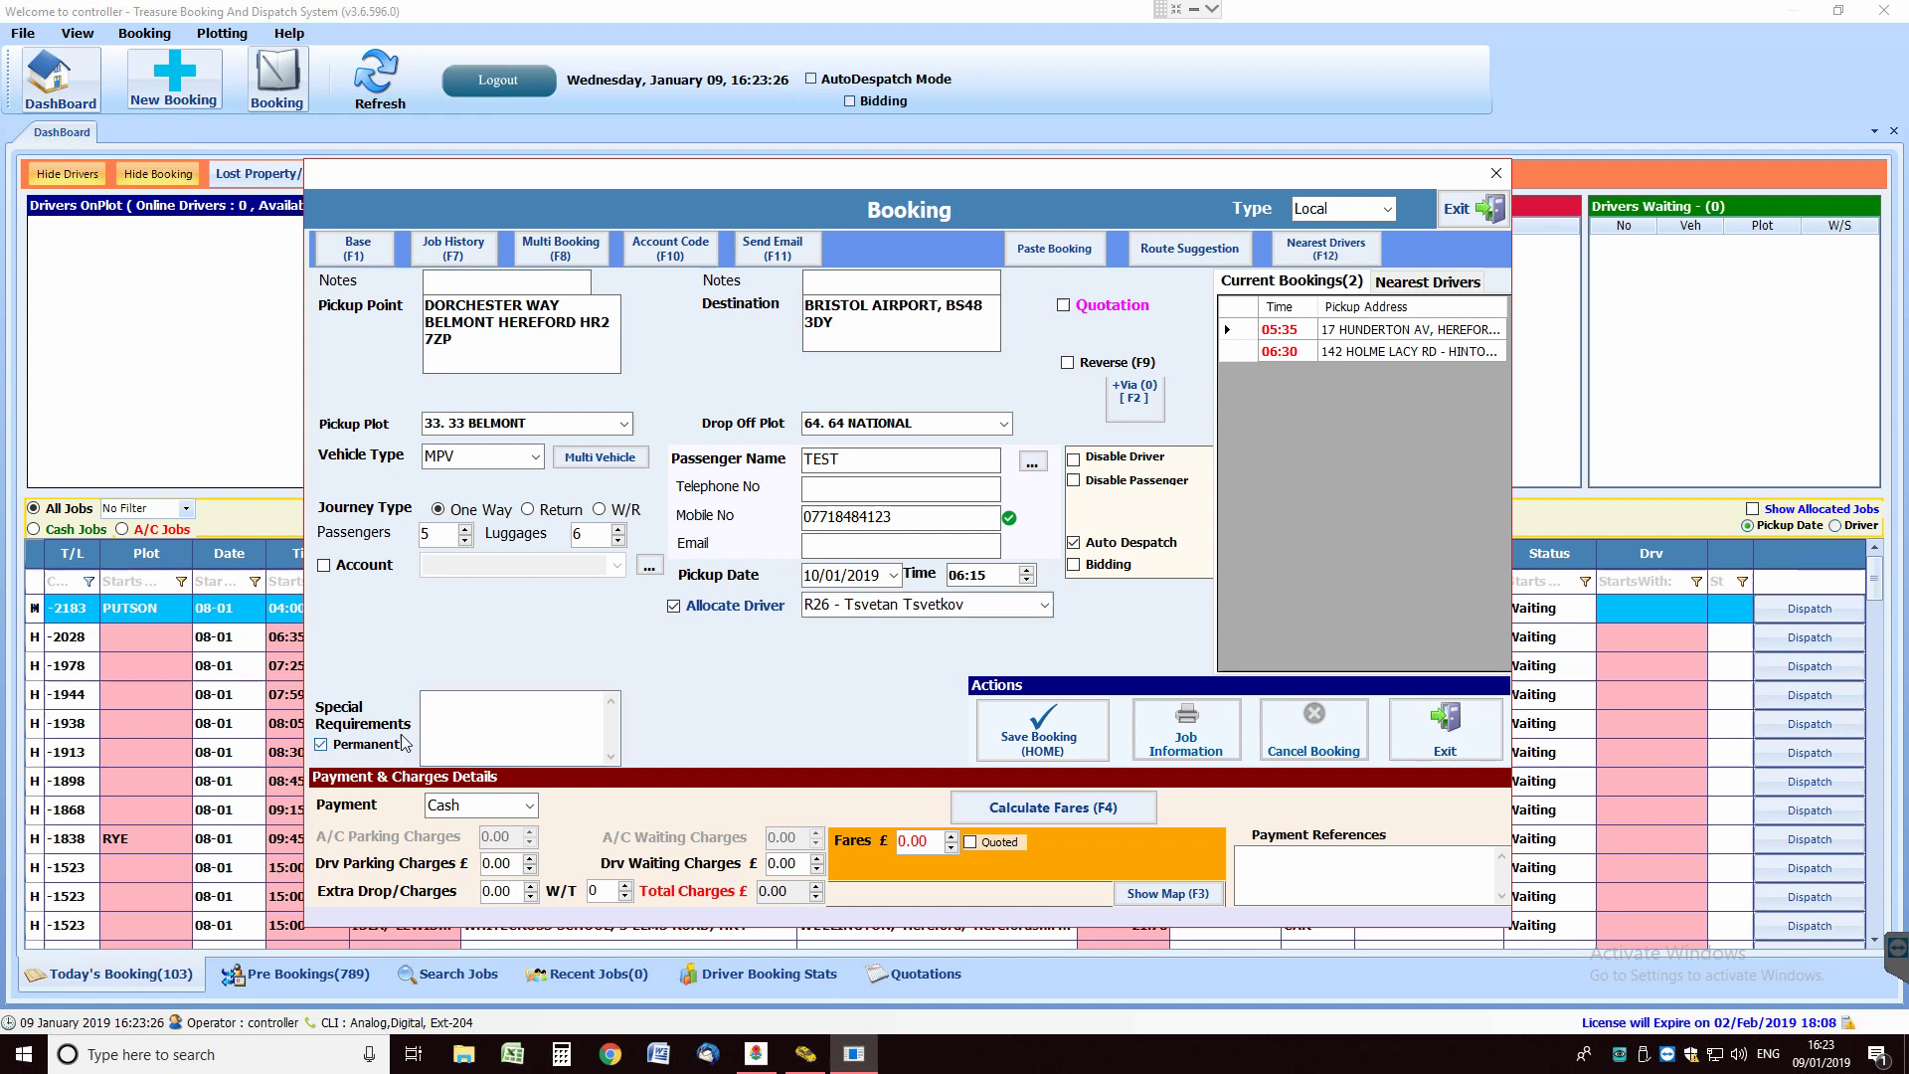
{"action": "left_click", "coordinate": [467, 717]}
{"action": "type", "text": "tu"}
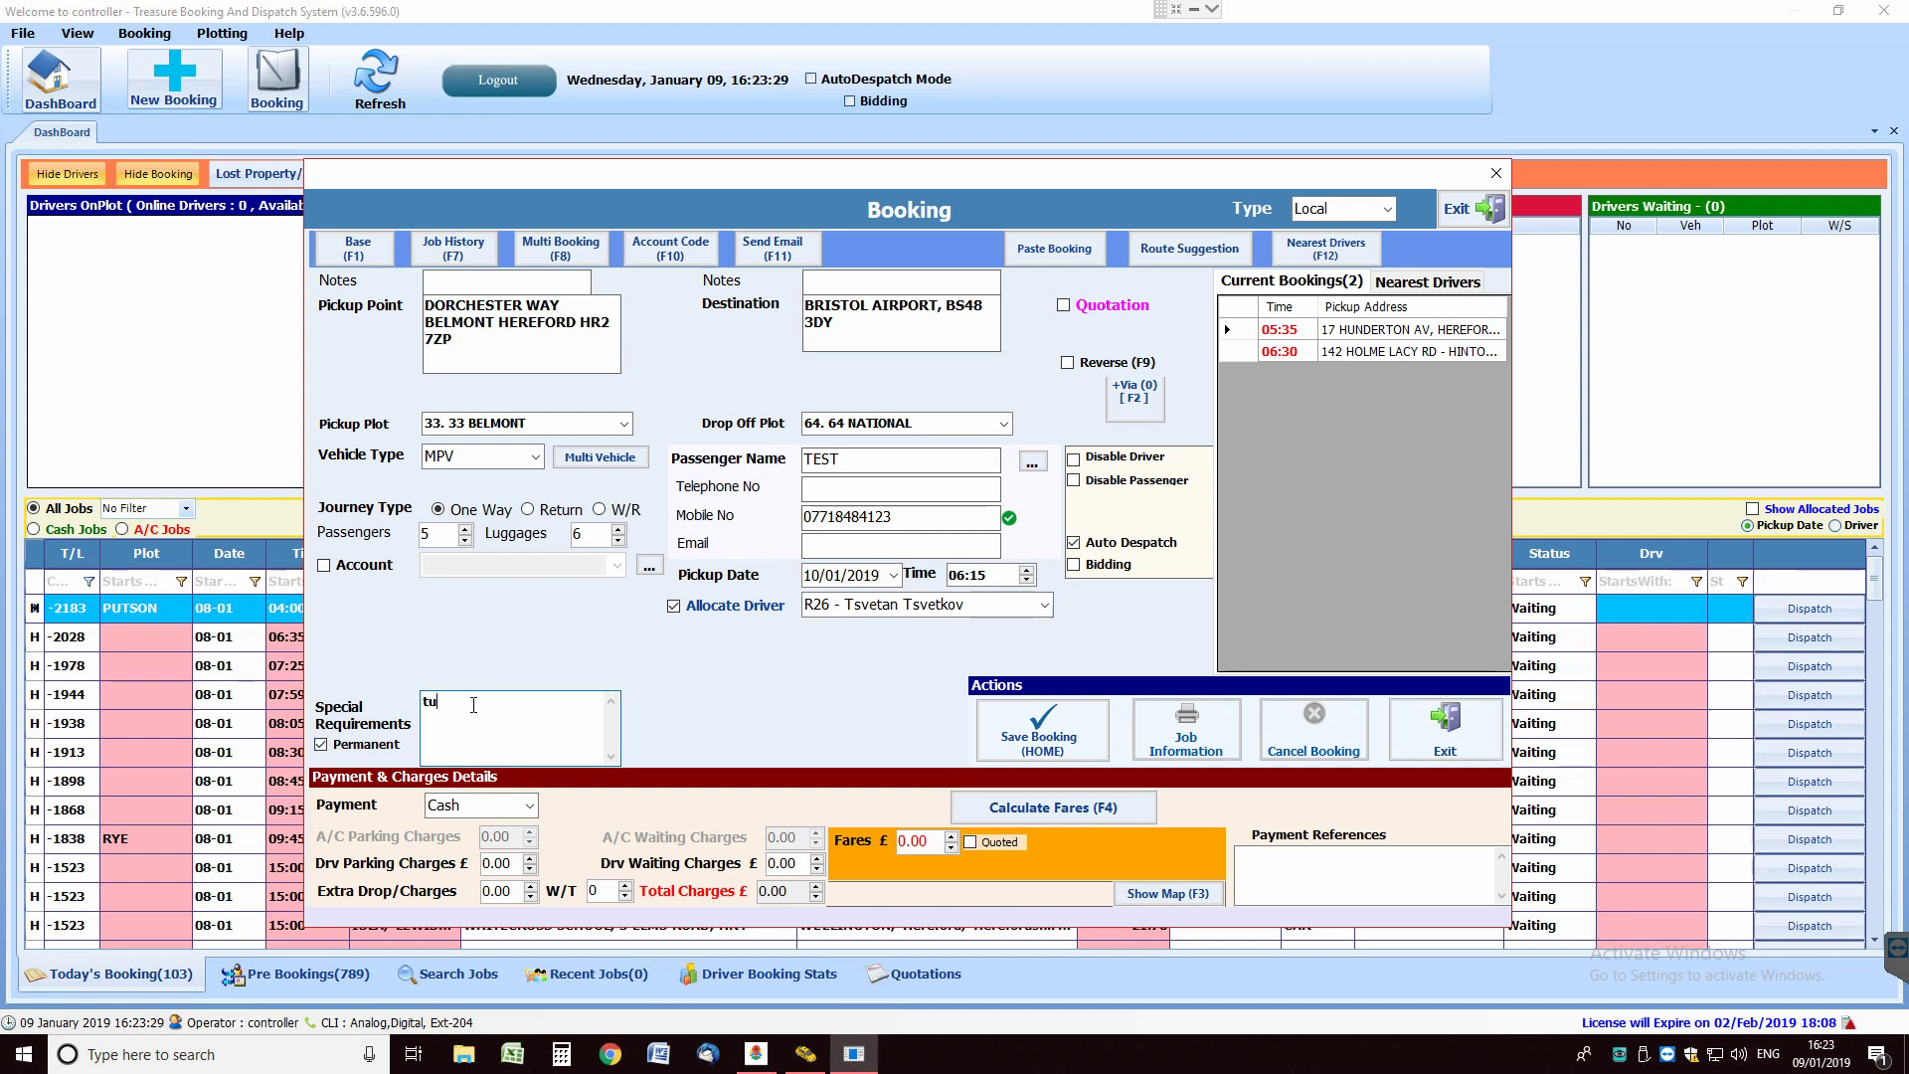
{"action": "left_click_drag", "start_coordinate": [910, 515], "coordinate": [782, 515]}
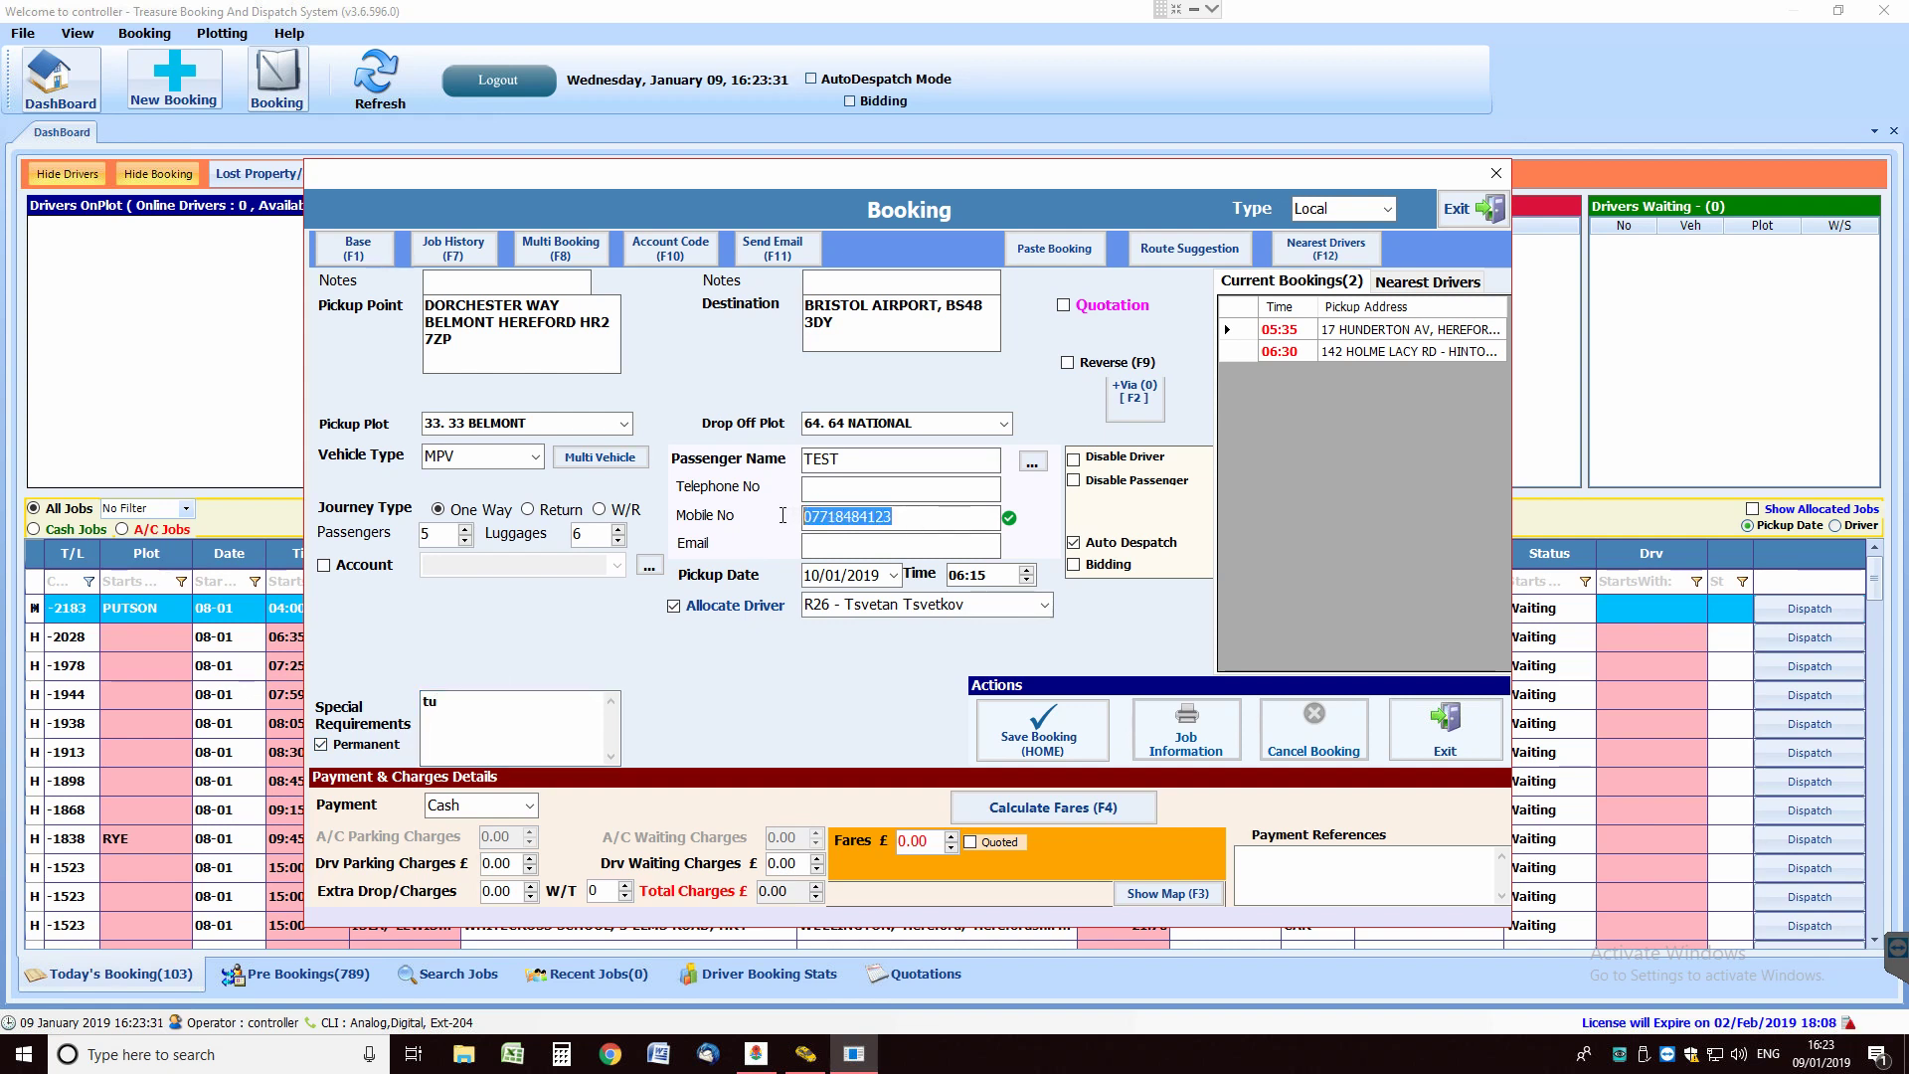
{"action": "left_click", "coordinate": [915, 485]}
{"action": "left_click", "coordinate": [448, 717]}
{"action": "double_click", "coordinate": [539, 702]}
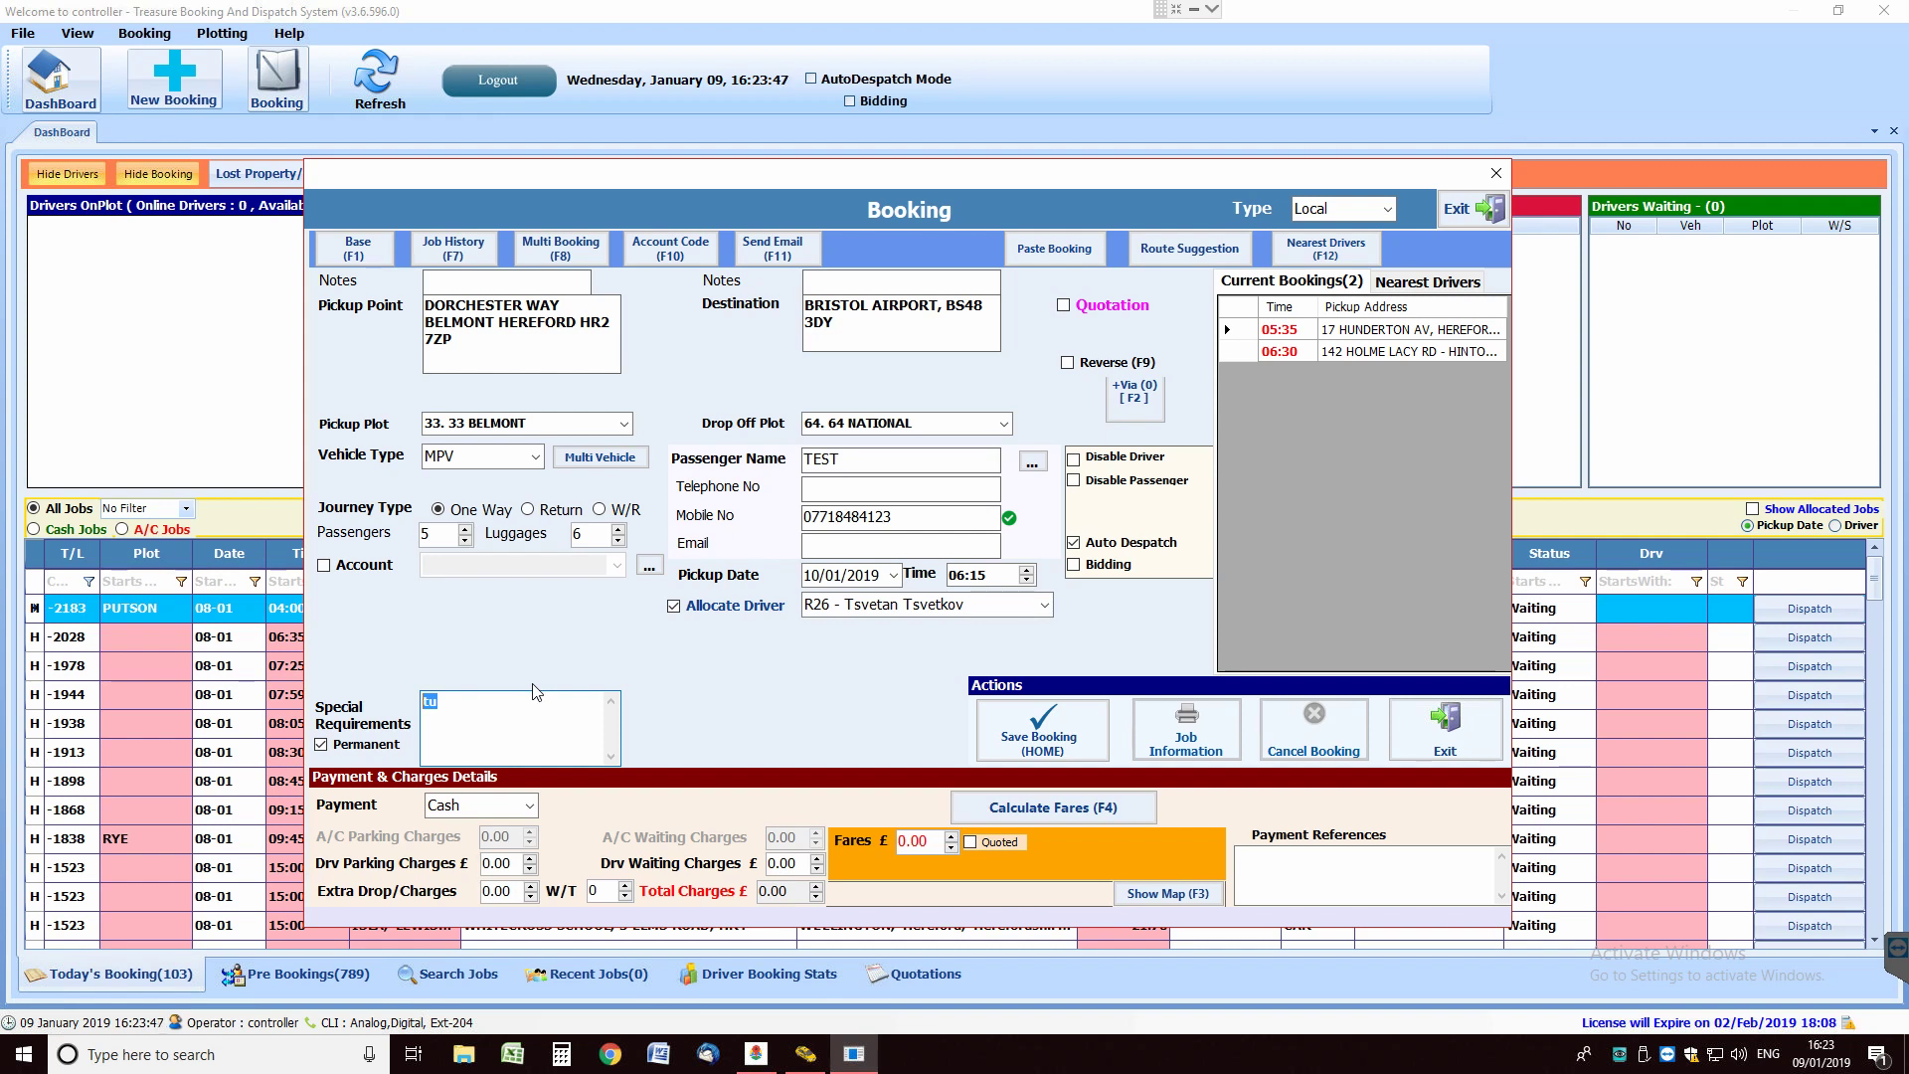
{"action": "key", "text": "BackSpace"}
Quote a £95.00 fare and make the booking a return journey.
{"action": "left_click", "coordinate": [970, 843]}
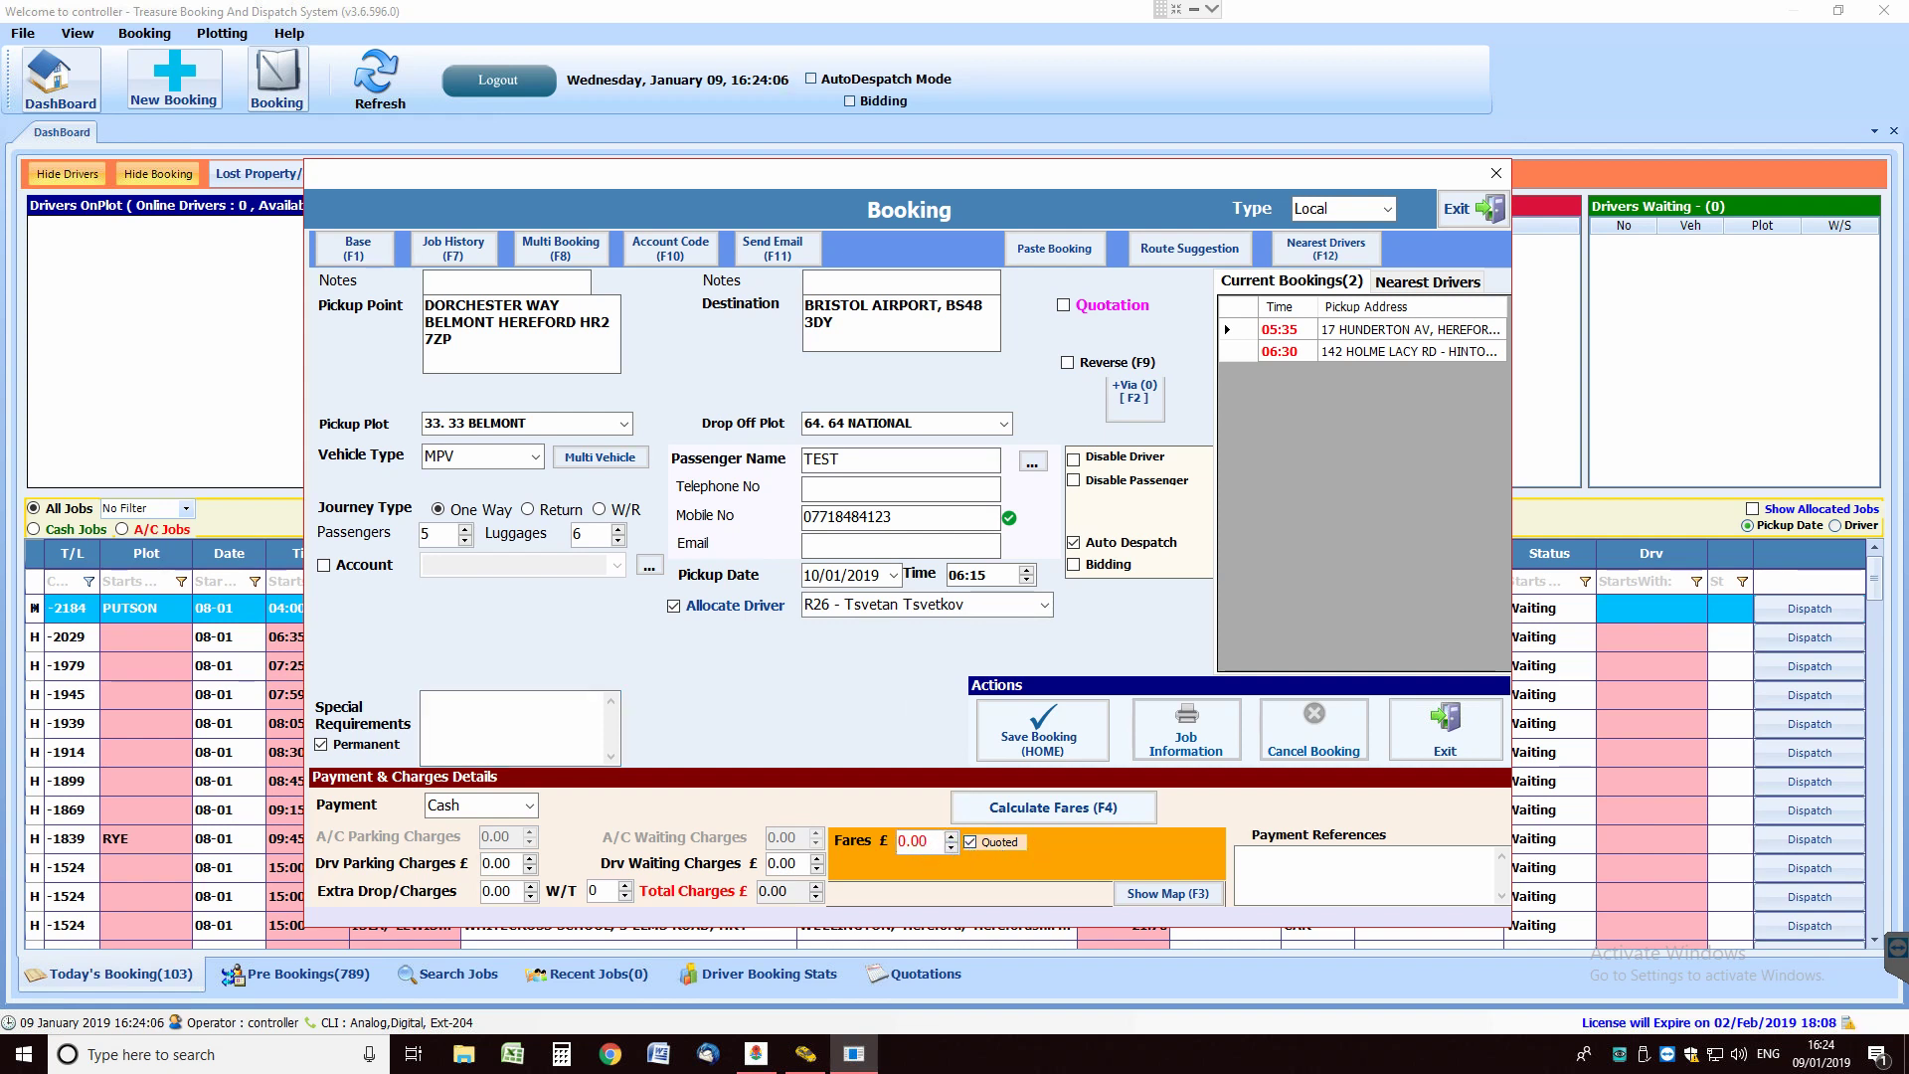
{"action": "left_click", "coordinate": [926, 842]}
{"action": "type", "text": "95."}
{"action": "key", "text": "Tab"}
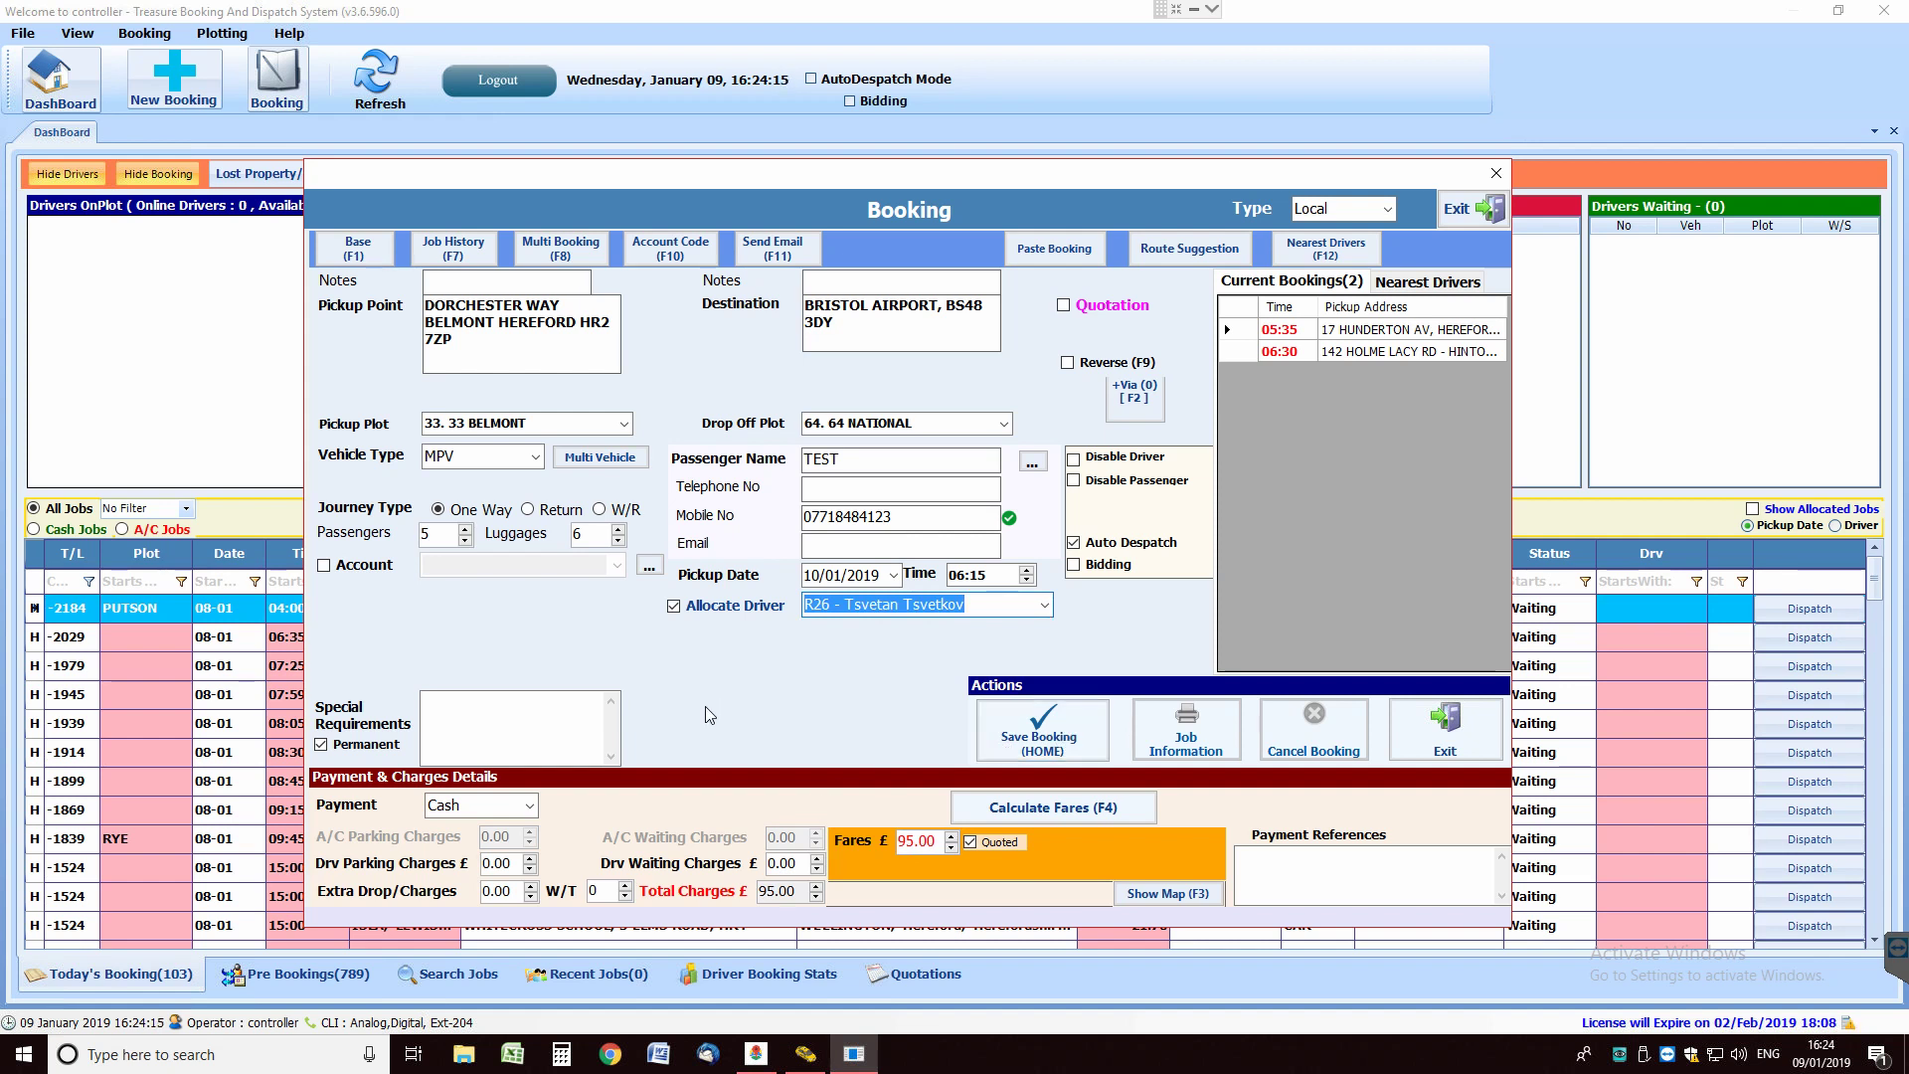
{"action": "left_click", "coordinate": [528, 511]}
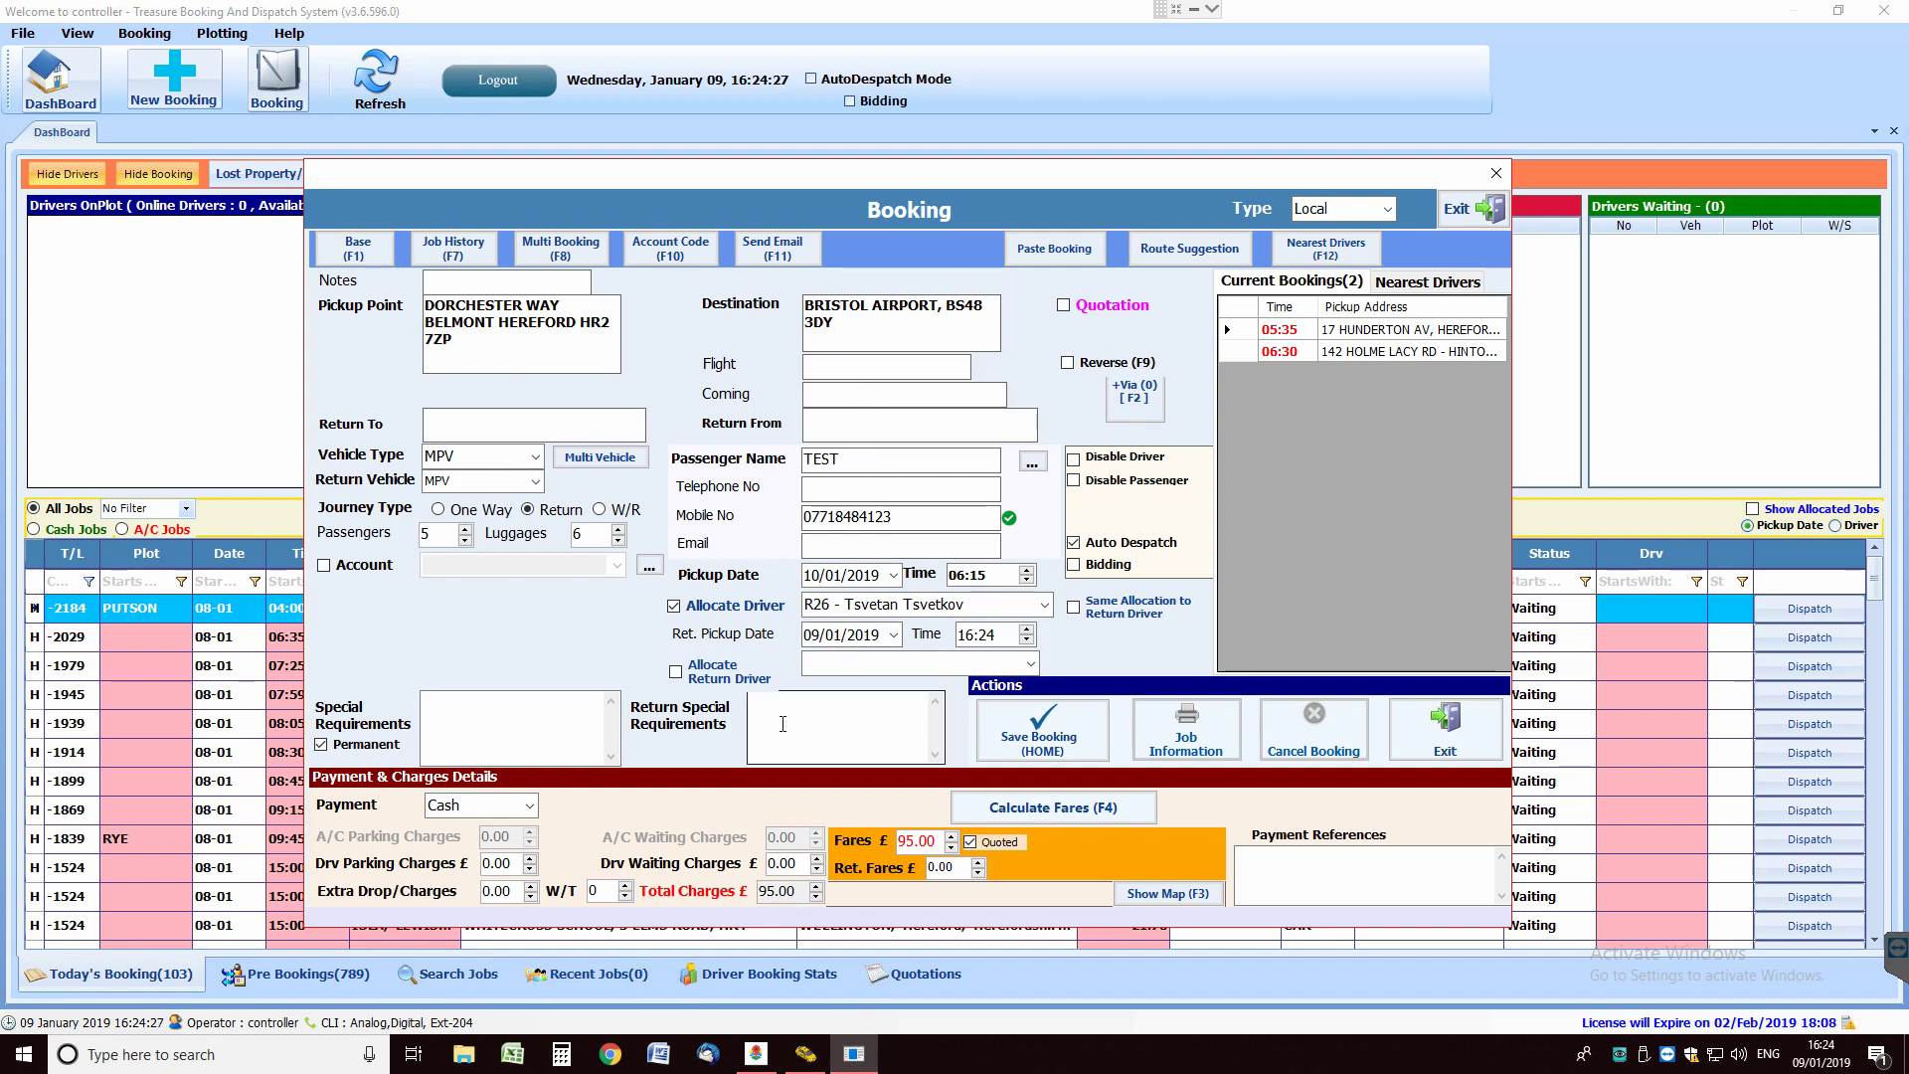
{"action": "left_click", "coordinate": [865, 368]}
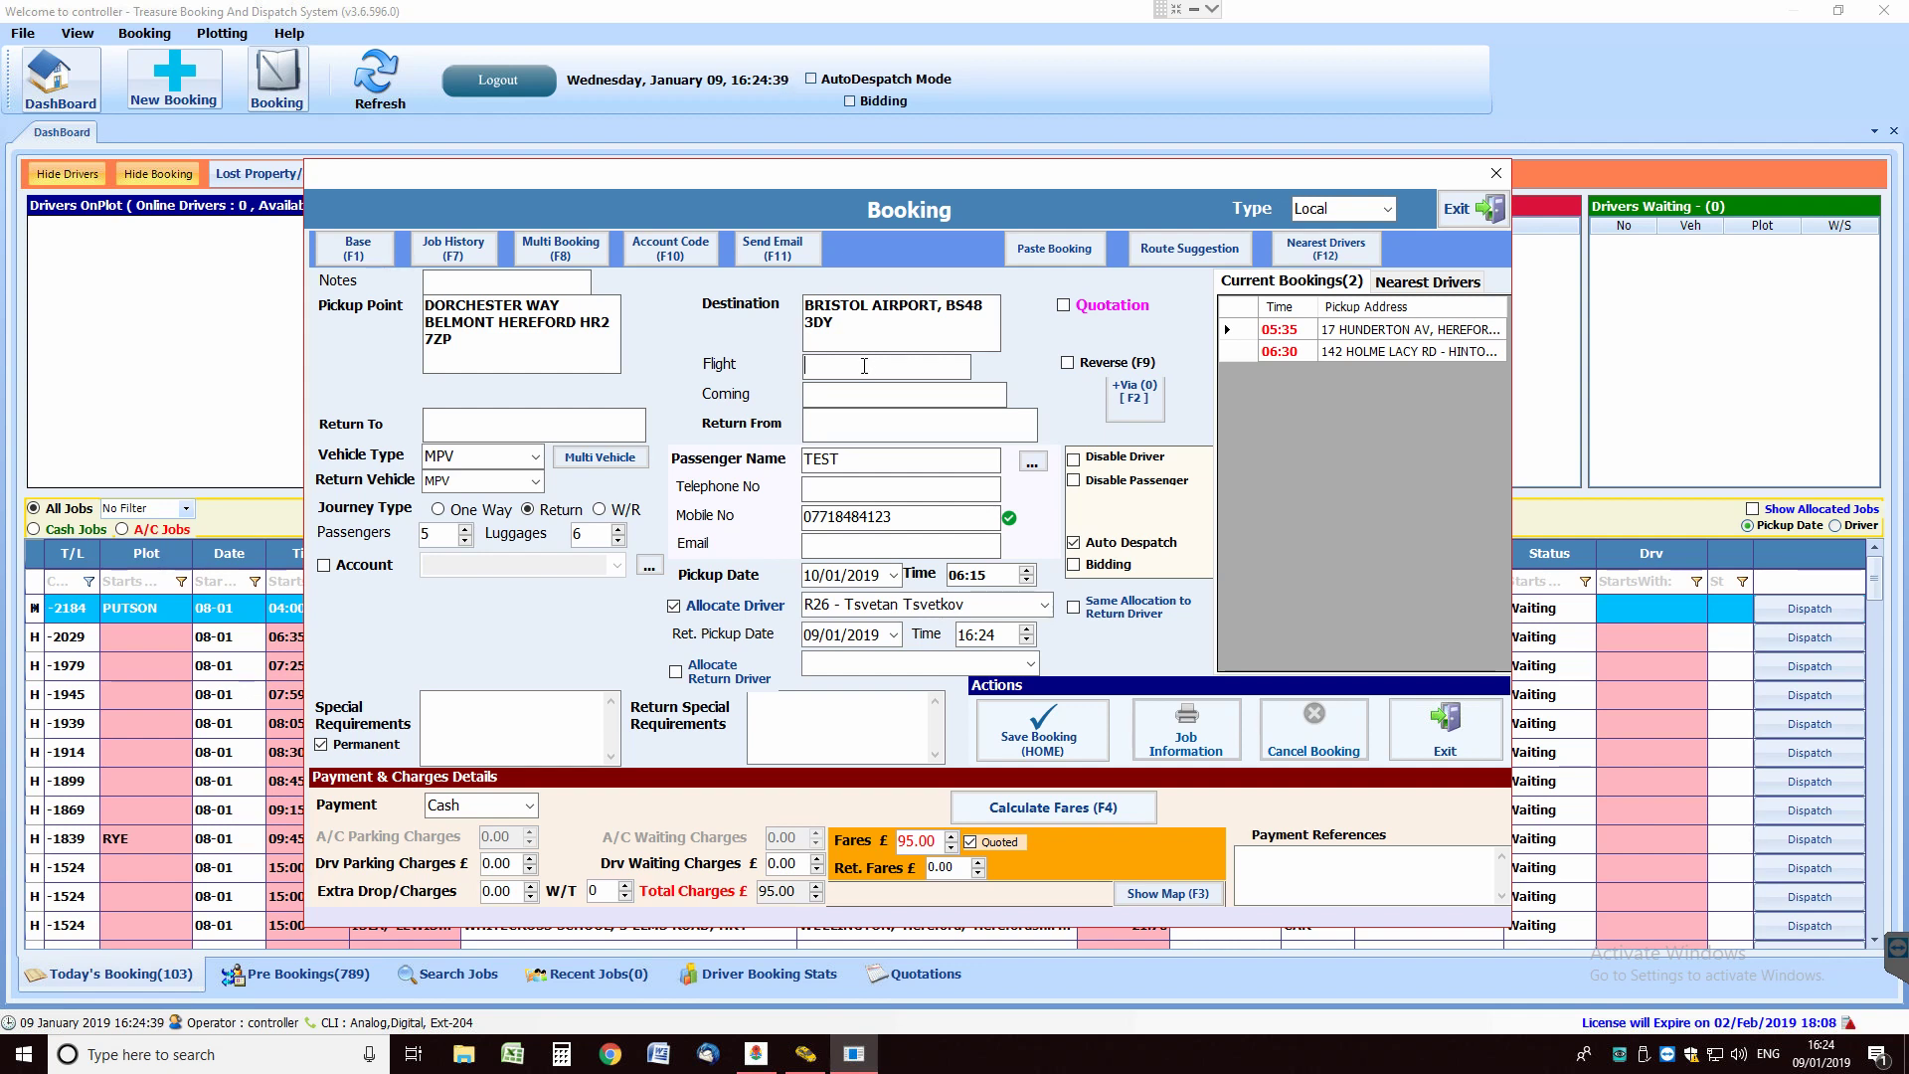
Enter flight ezy6254 from Lisbon and set the return from Dorchester Way, Belmont, Hereford.
{"action": "type", "text": "ezy6254"}
{"action": "left_click", "coordinate": [881, 392]}
{"action": "type", "text": "Lisbon"}
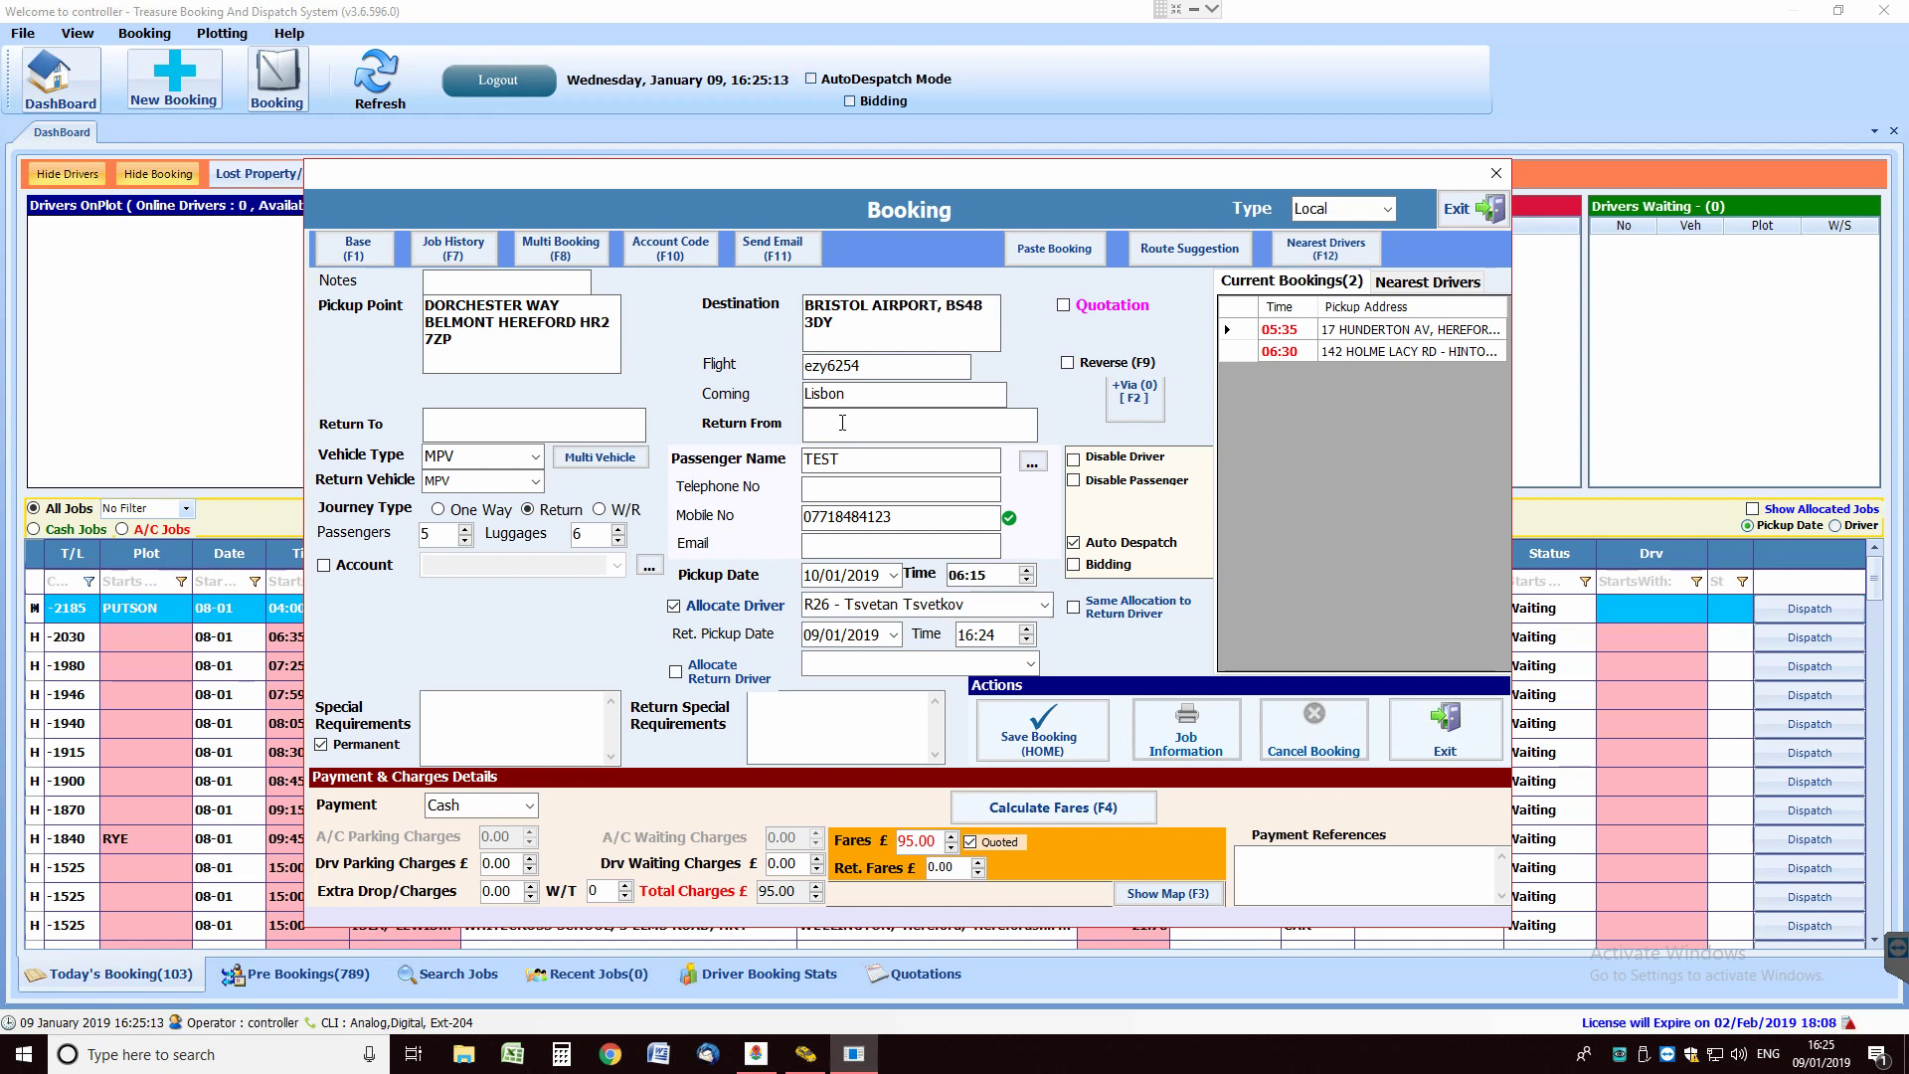
{"action": "type", "text": "DOR"}
{"action": "left_click", "coordinate": [880, 458]}
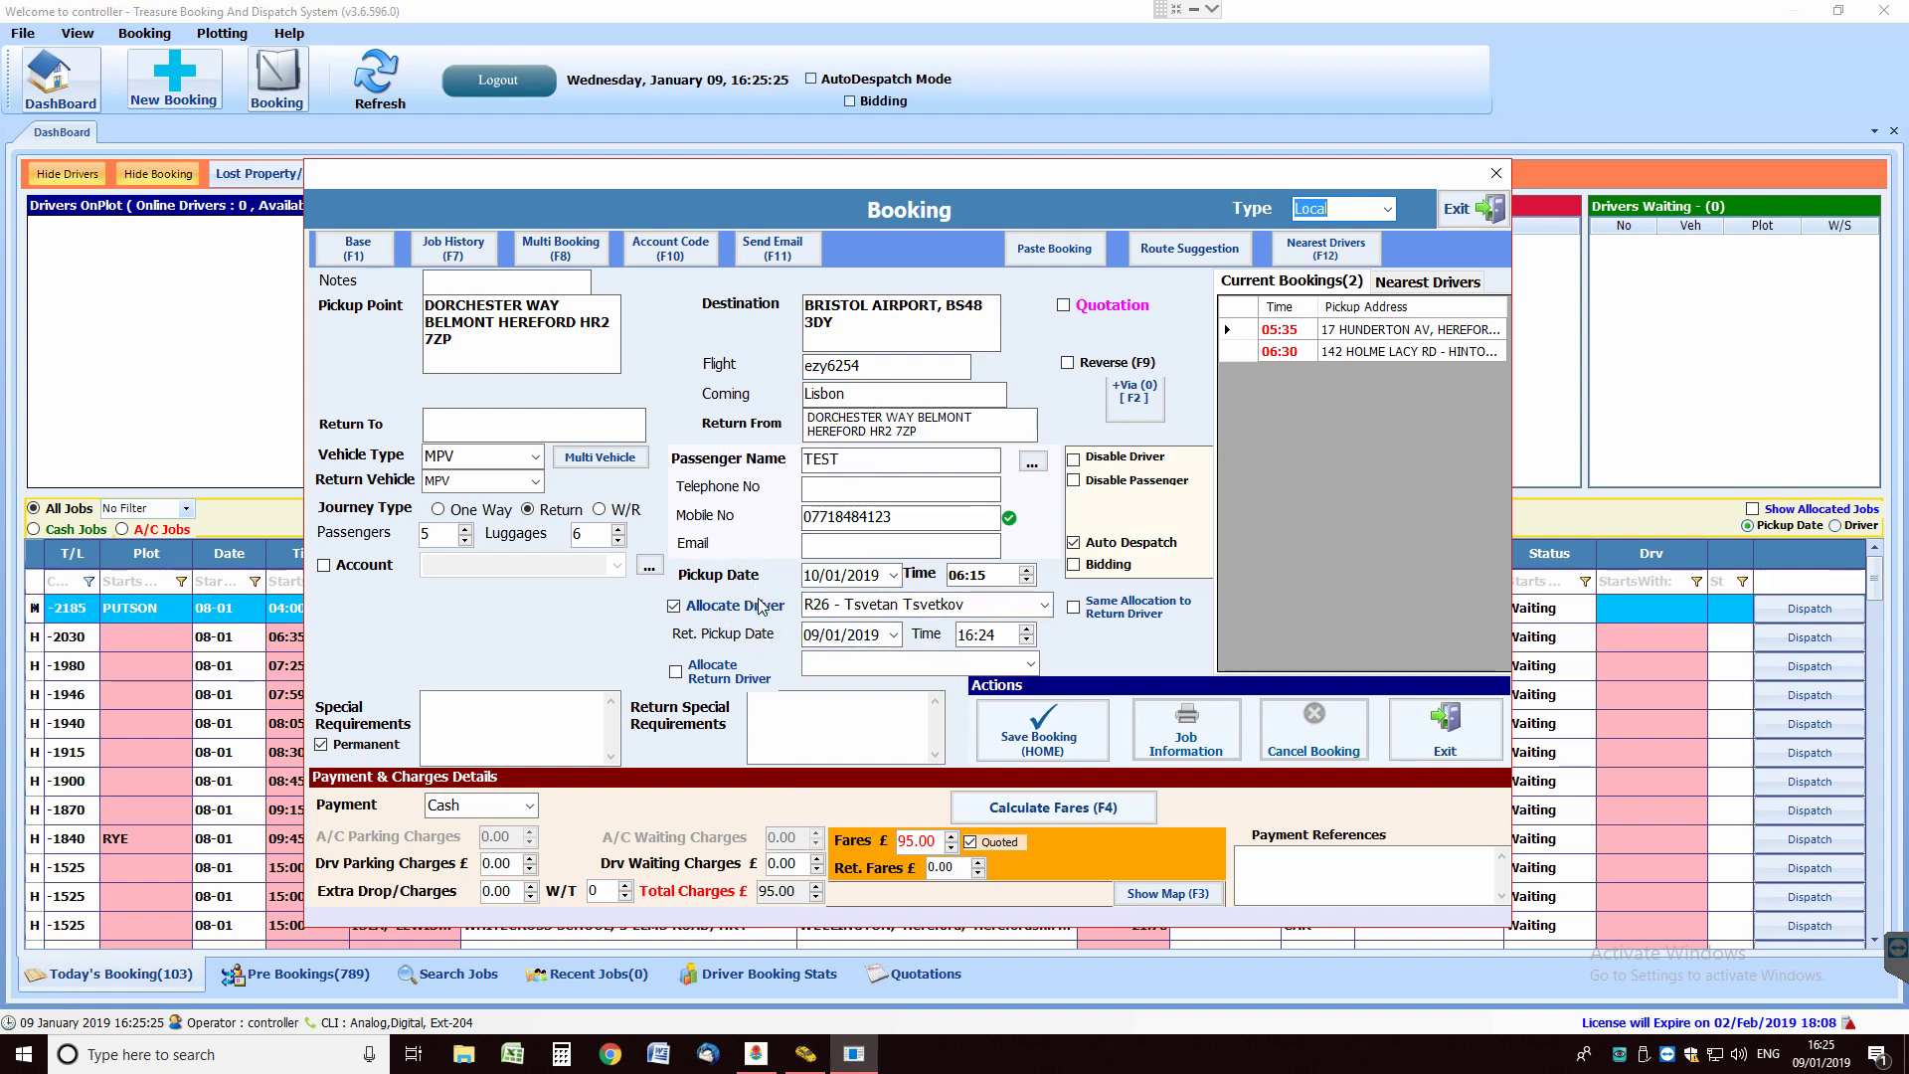
Pick 11/01/2019 as the return pickup date.
{"action": "left_click", "coordinate": [818, 637]}
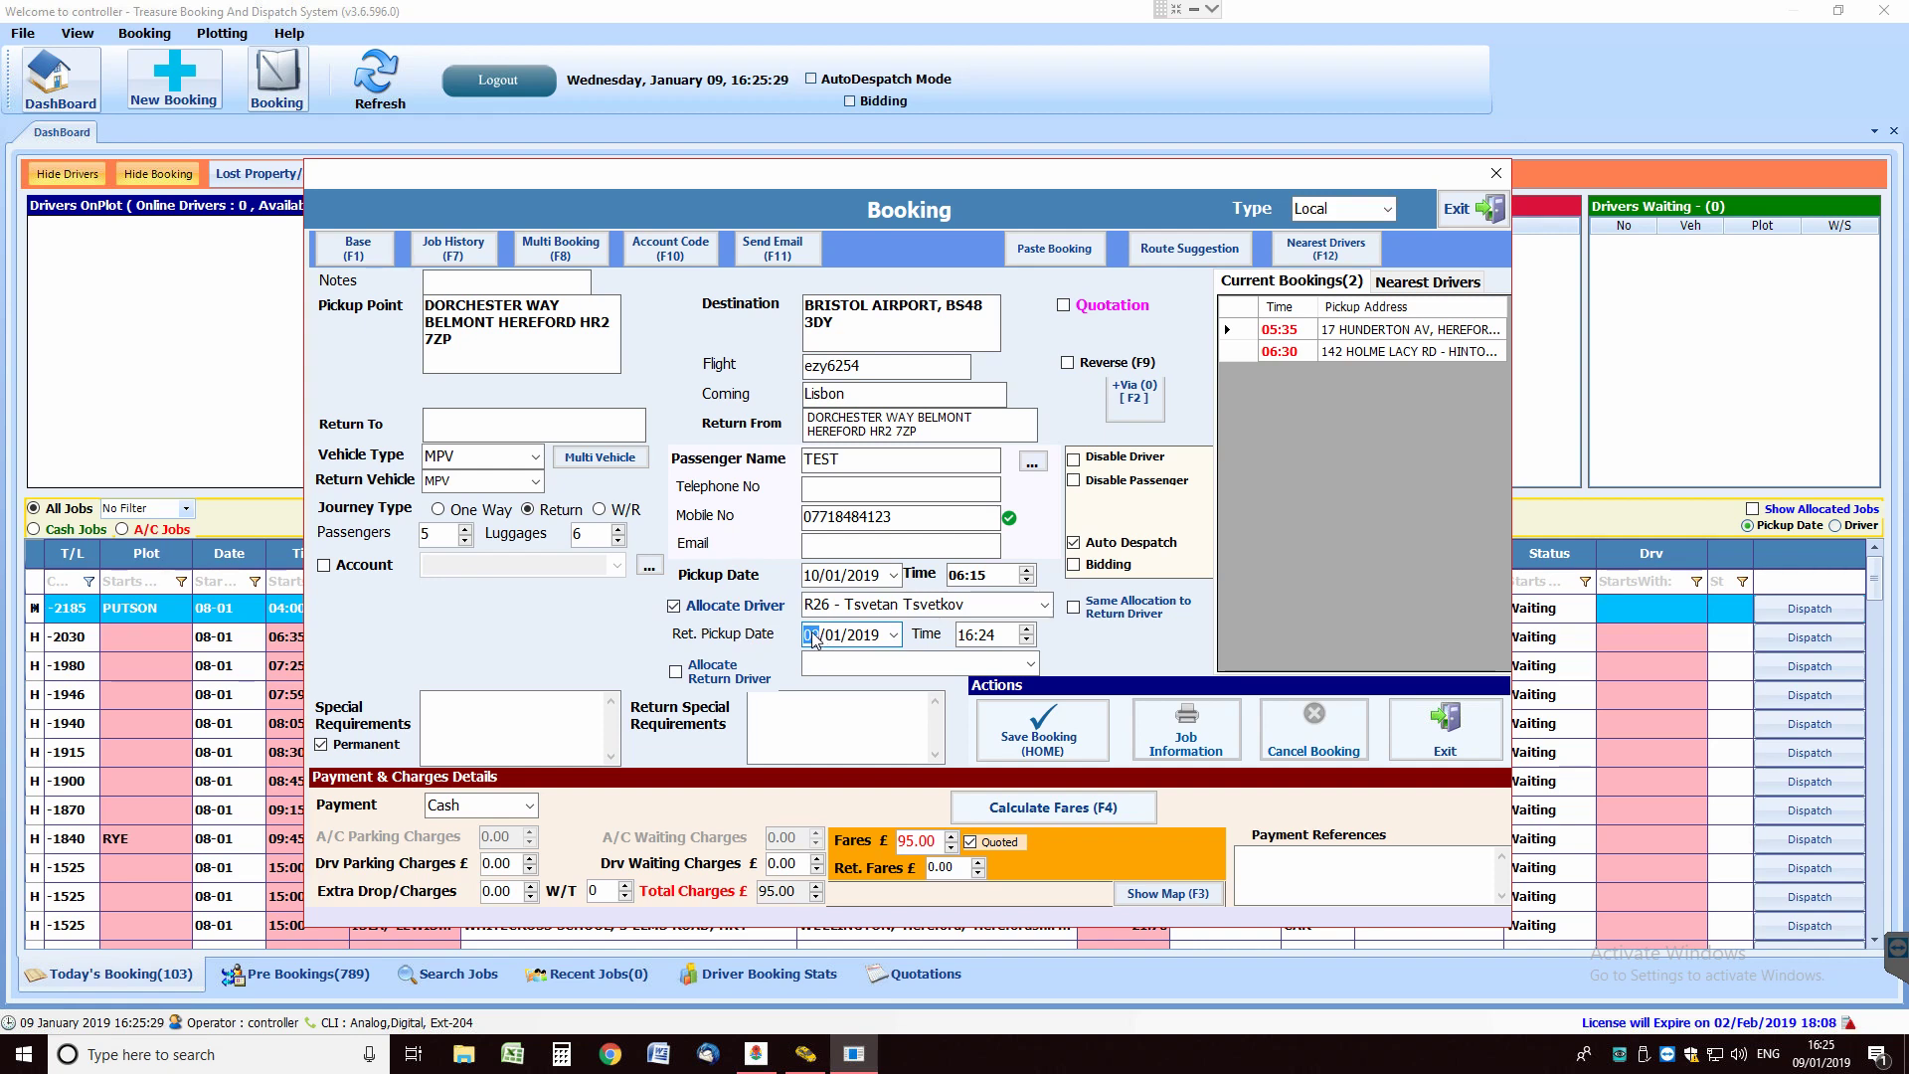
{"action": "left_click", "coordinate": [894, 634]}
{"action": "left_click", "coordinate": [943, 717]}
Set the return pickup time to 11:40.
{"action": "left_click", "coordinate": [972, 637]}
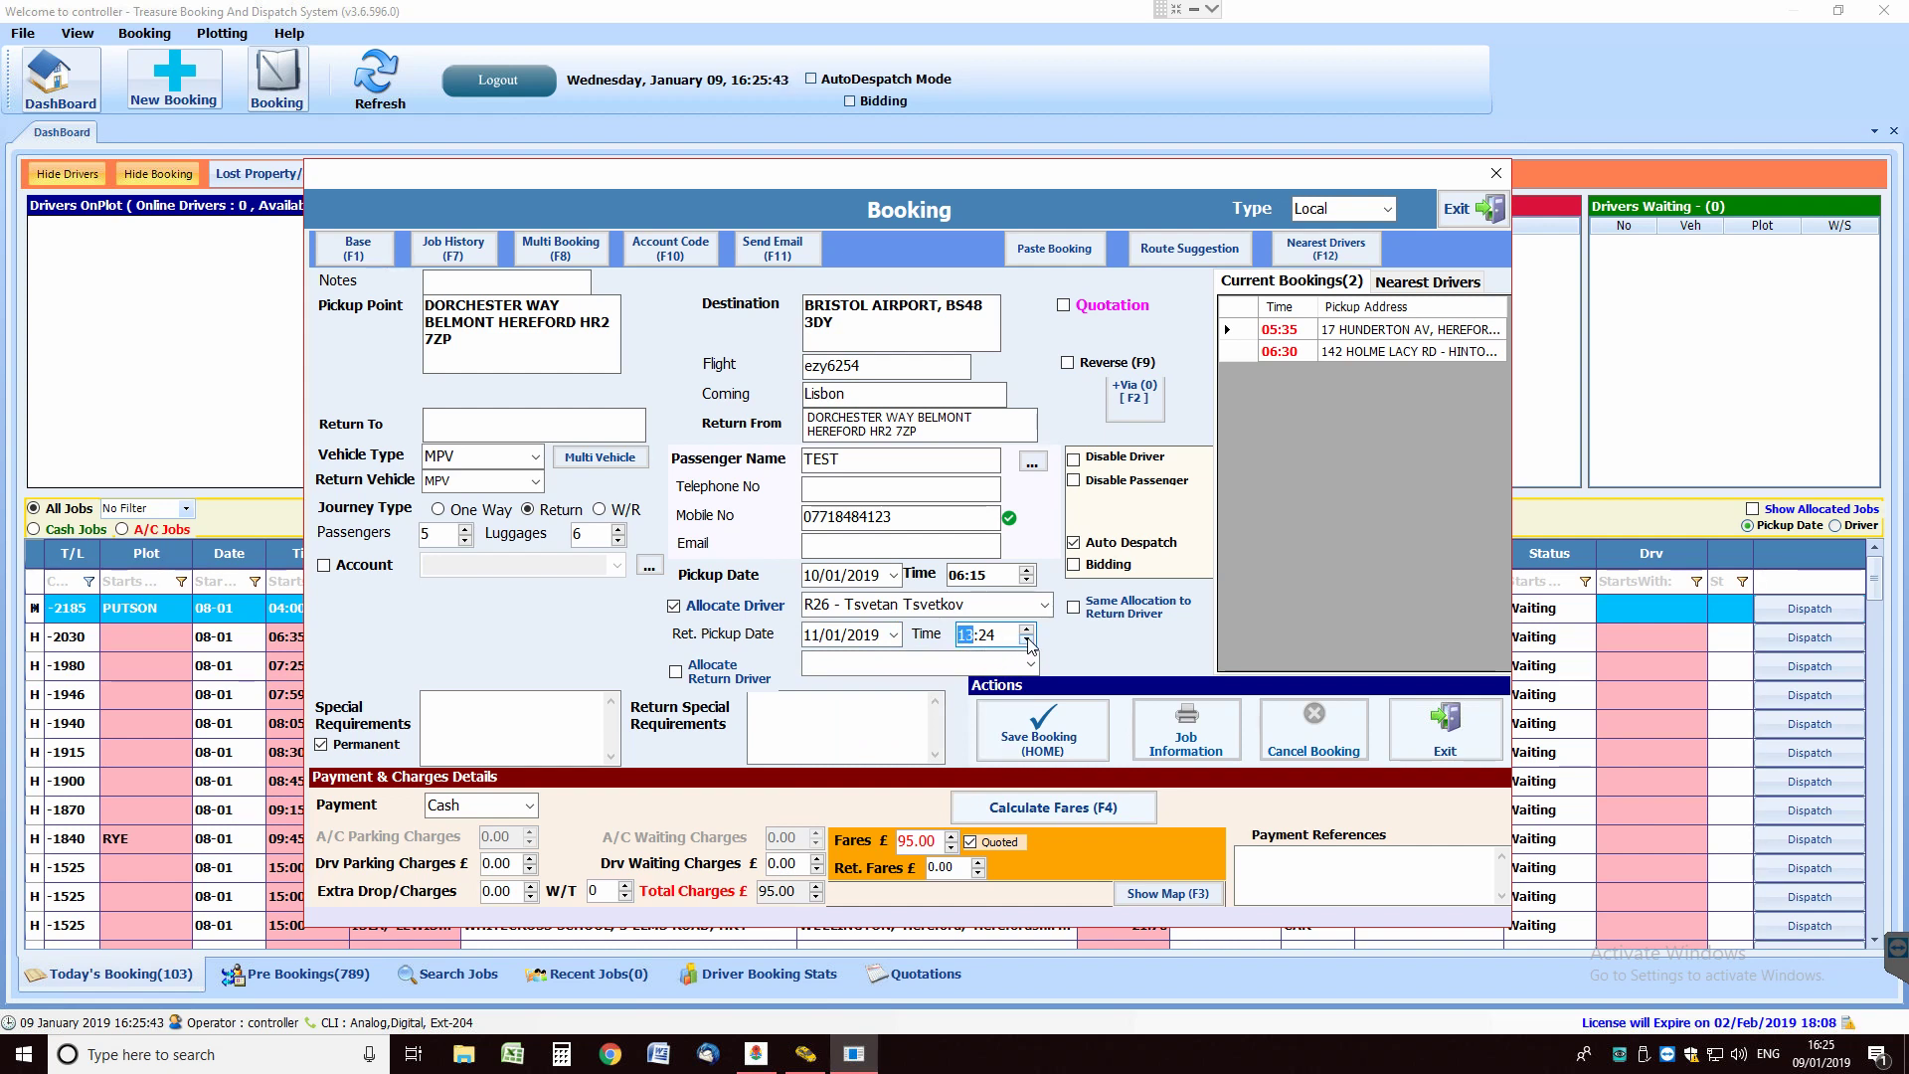
{"action": "key", "text": "Right"}
{"action": "left_click", "coordinate": [1027, 630]}
{"action": "key", "text": "Left"}
Allocate the same driver to the return leg, set the return fare to 95, and save the booking.
{"action": "left_click", "coordinate": [1074, 609]}
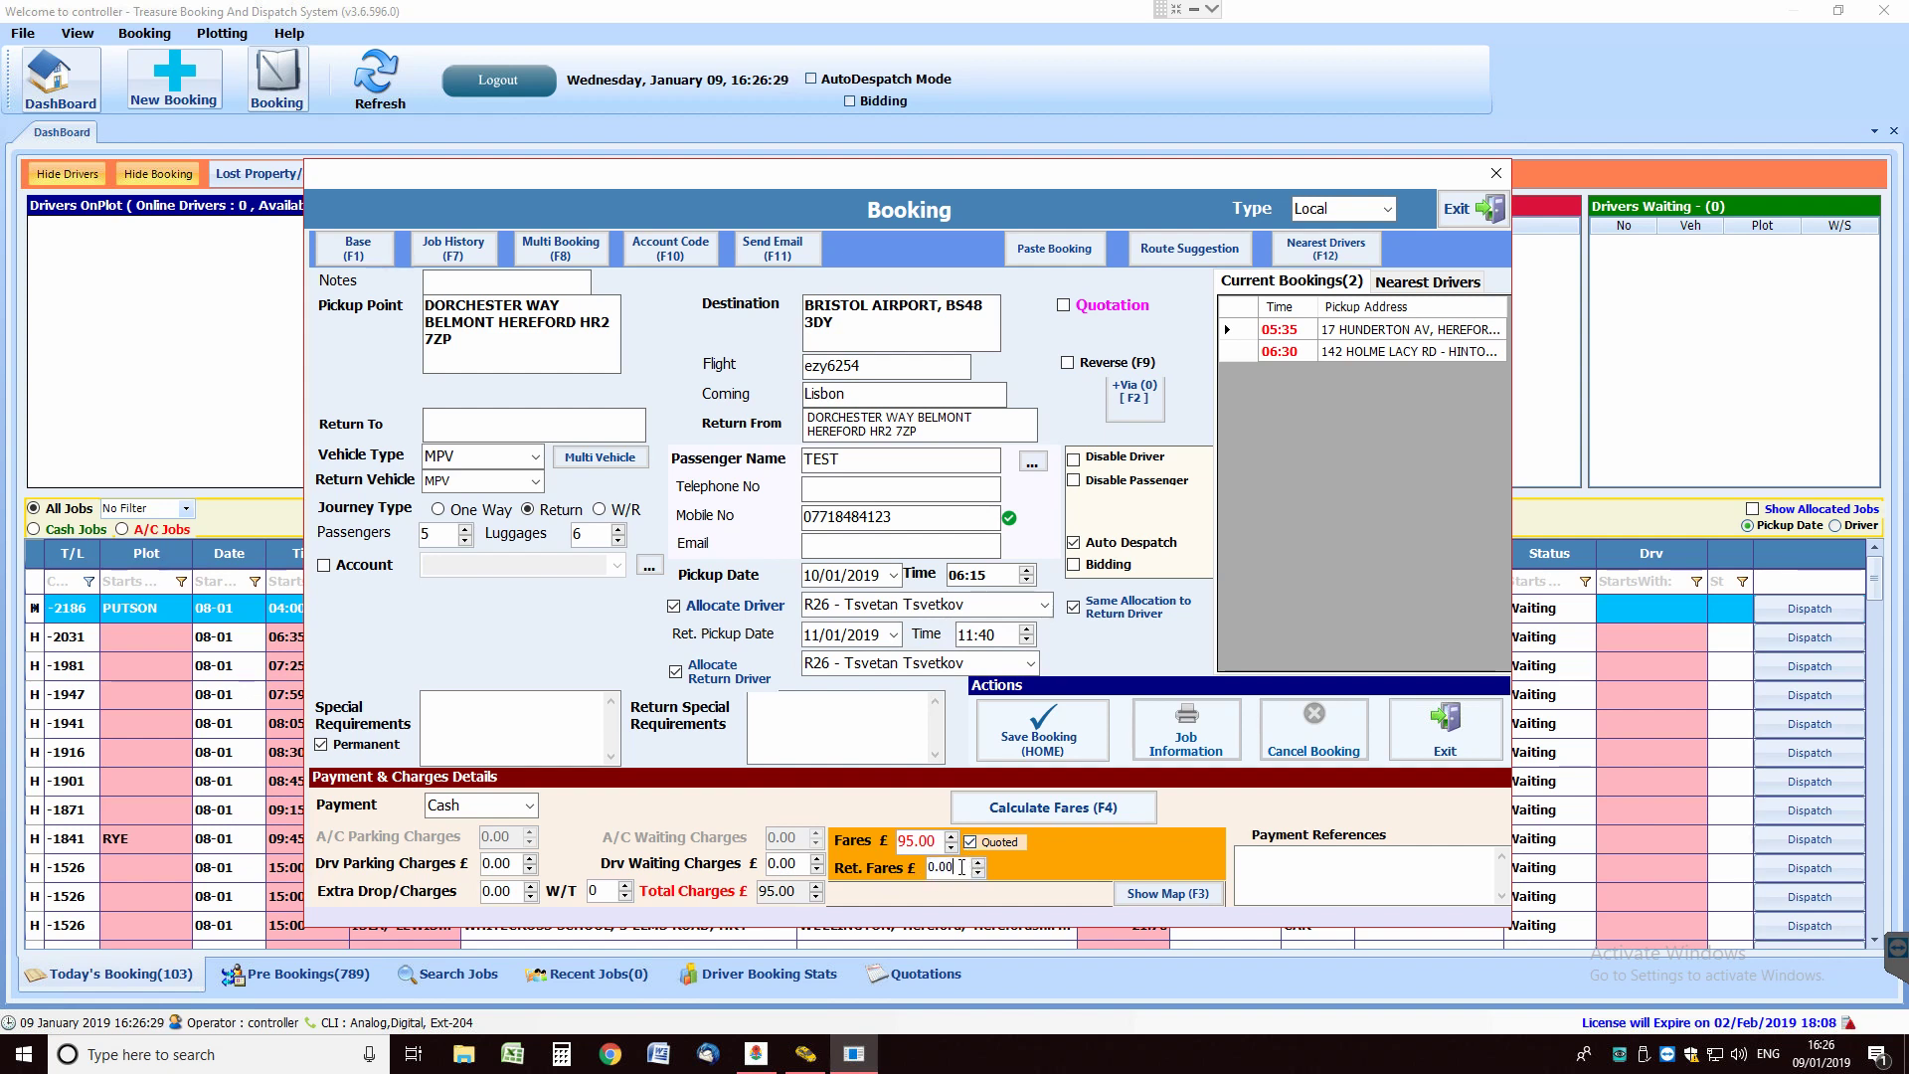
{"action": "double_click", "coordinate": [962, 867]}
{"action": "type", "text": "95"}
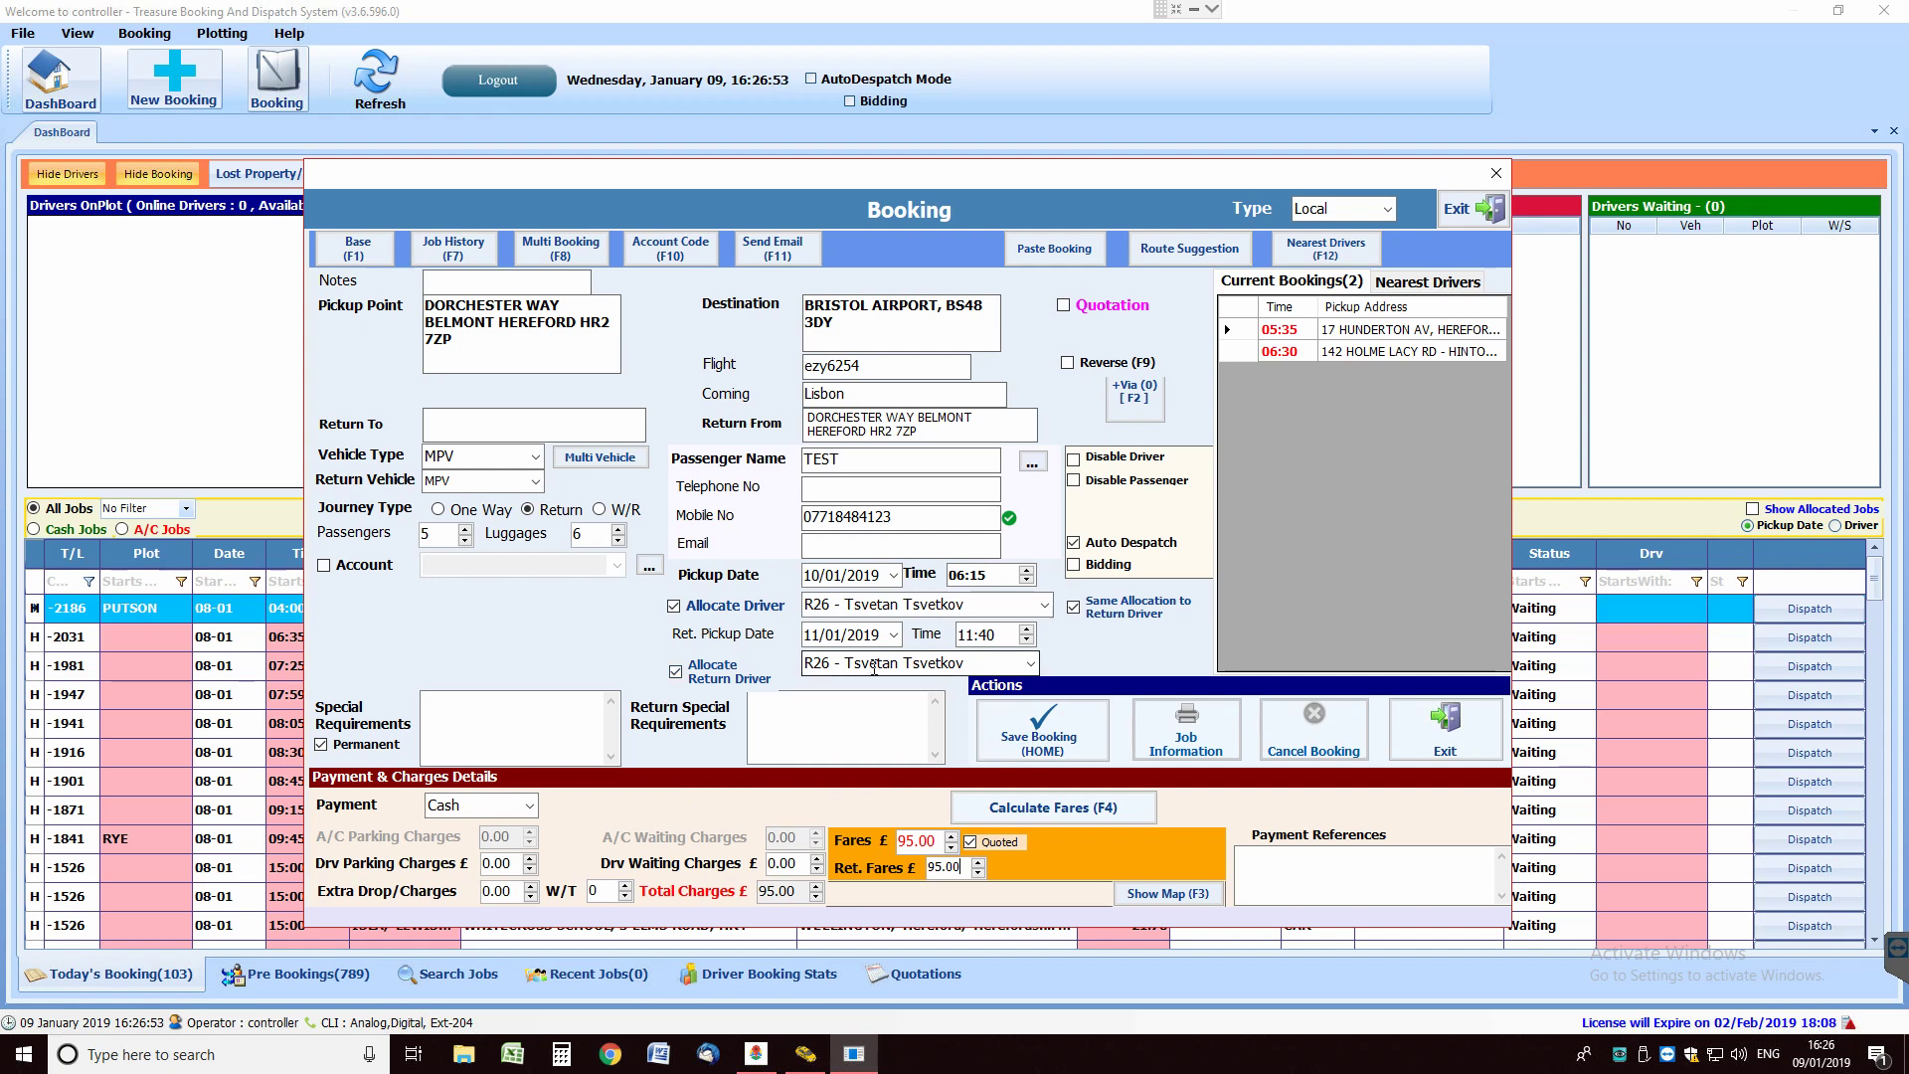
{"action": "left_click", "coordinate": [1066, 742]}
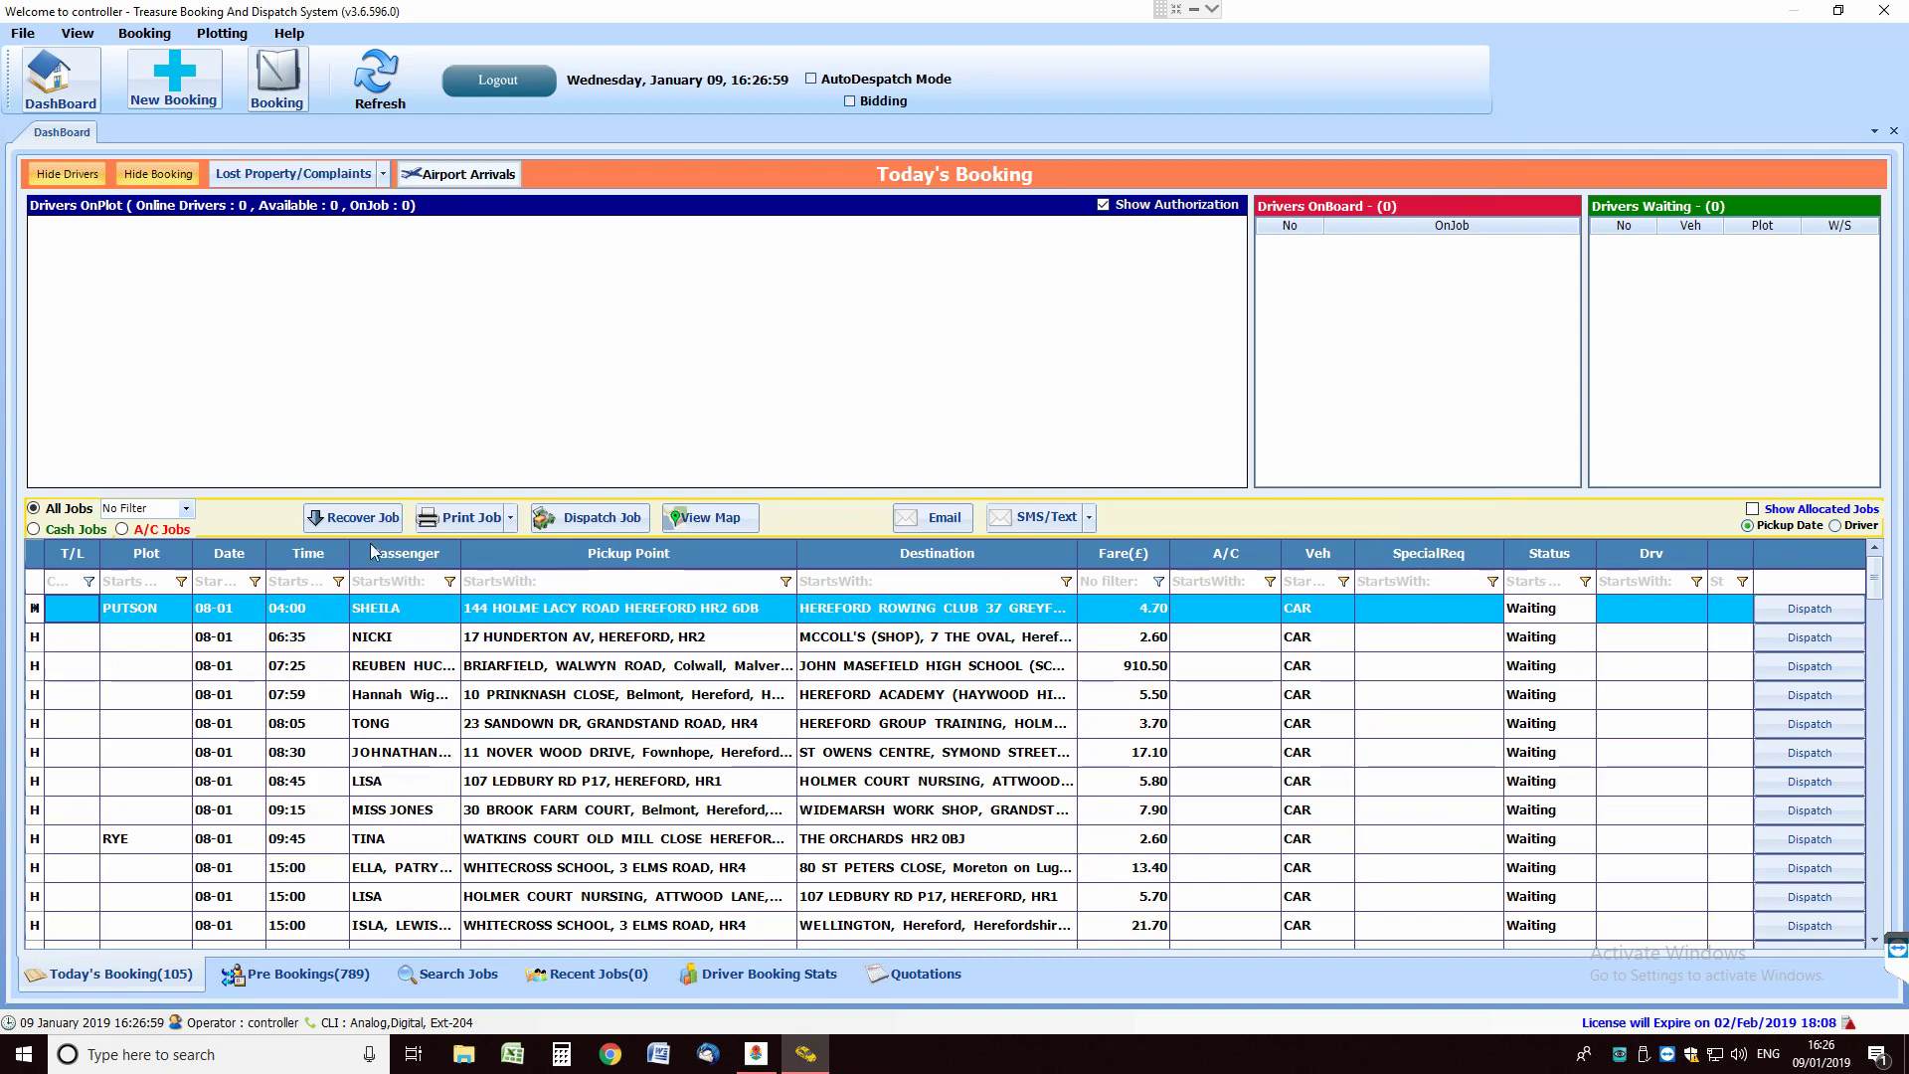
In Pre Bookings, review the outbound TEST booking from Hereford to Bristol Airport.
{"action": "left_click", "coordinate": [292, 981]}
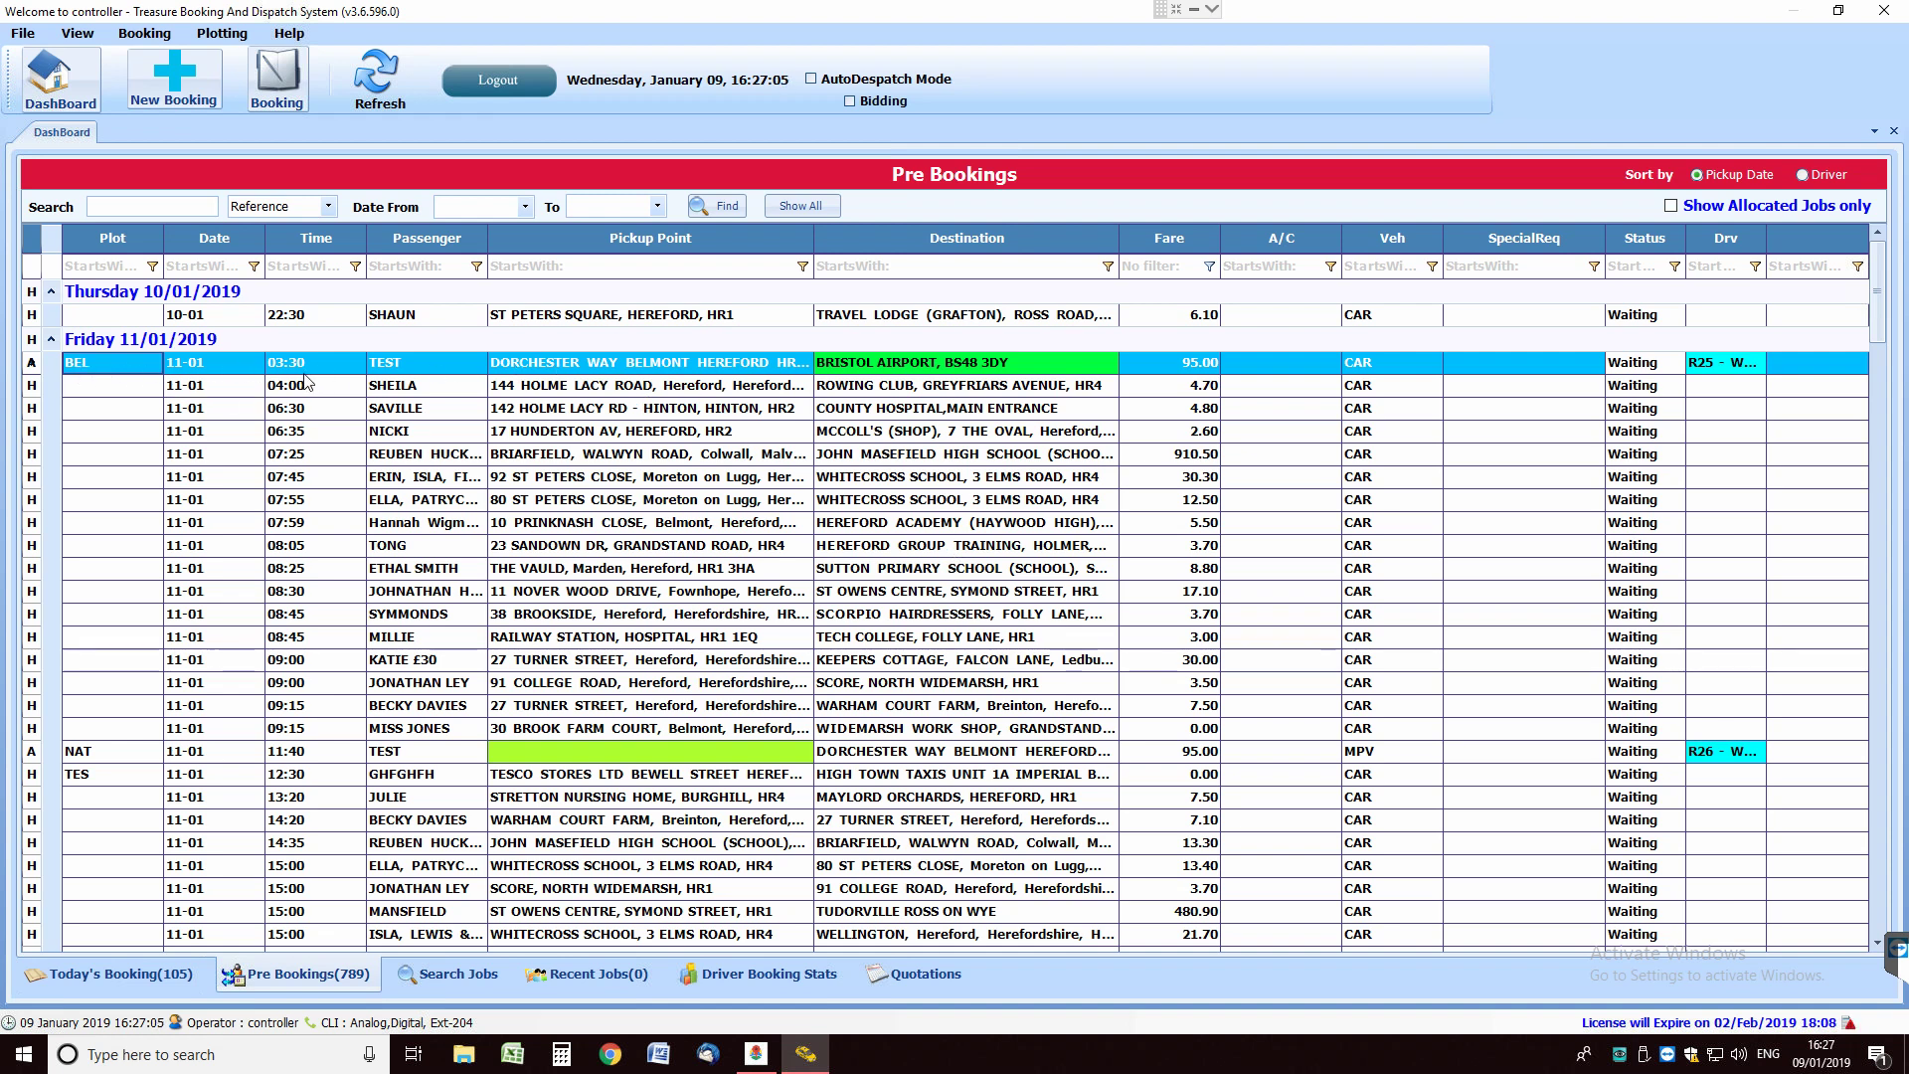
{"action": "left_click", "coordinate": [667, 368]}
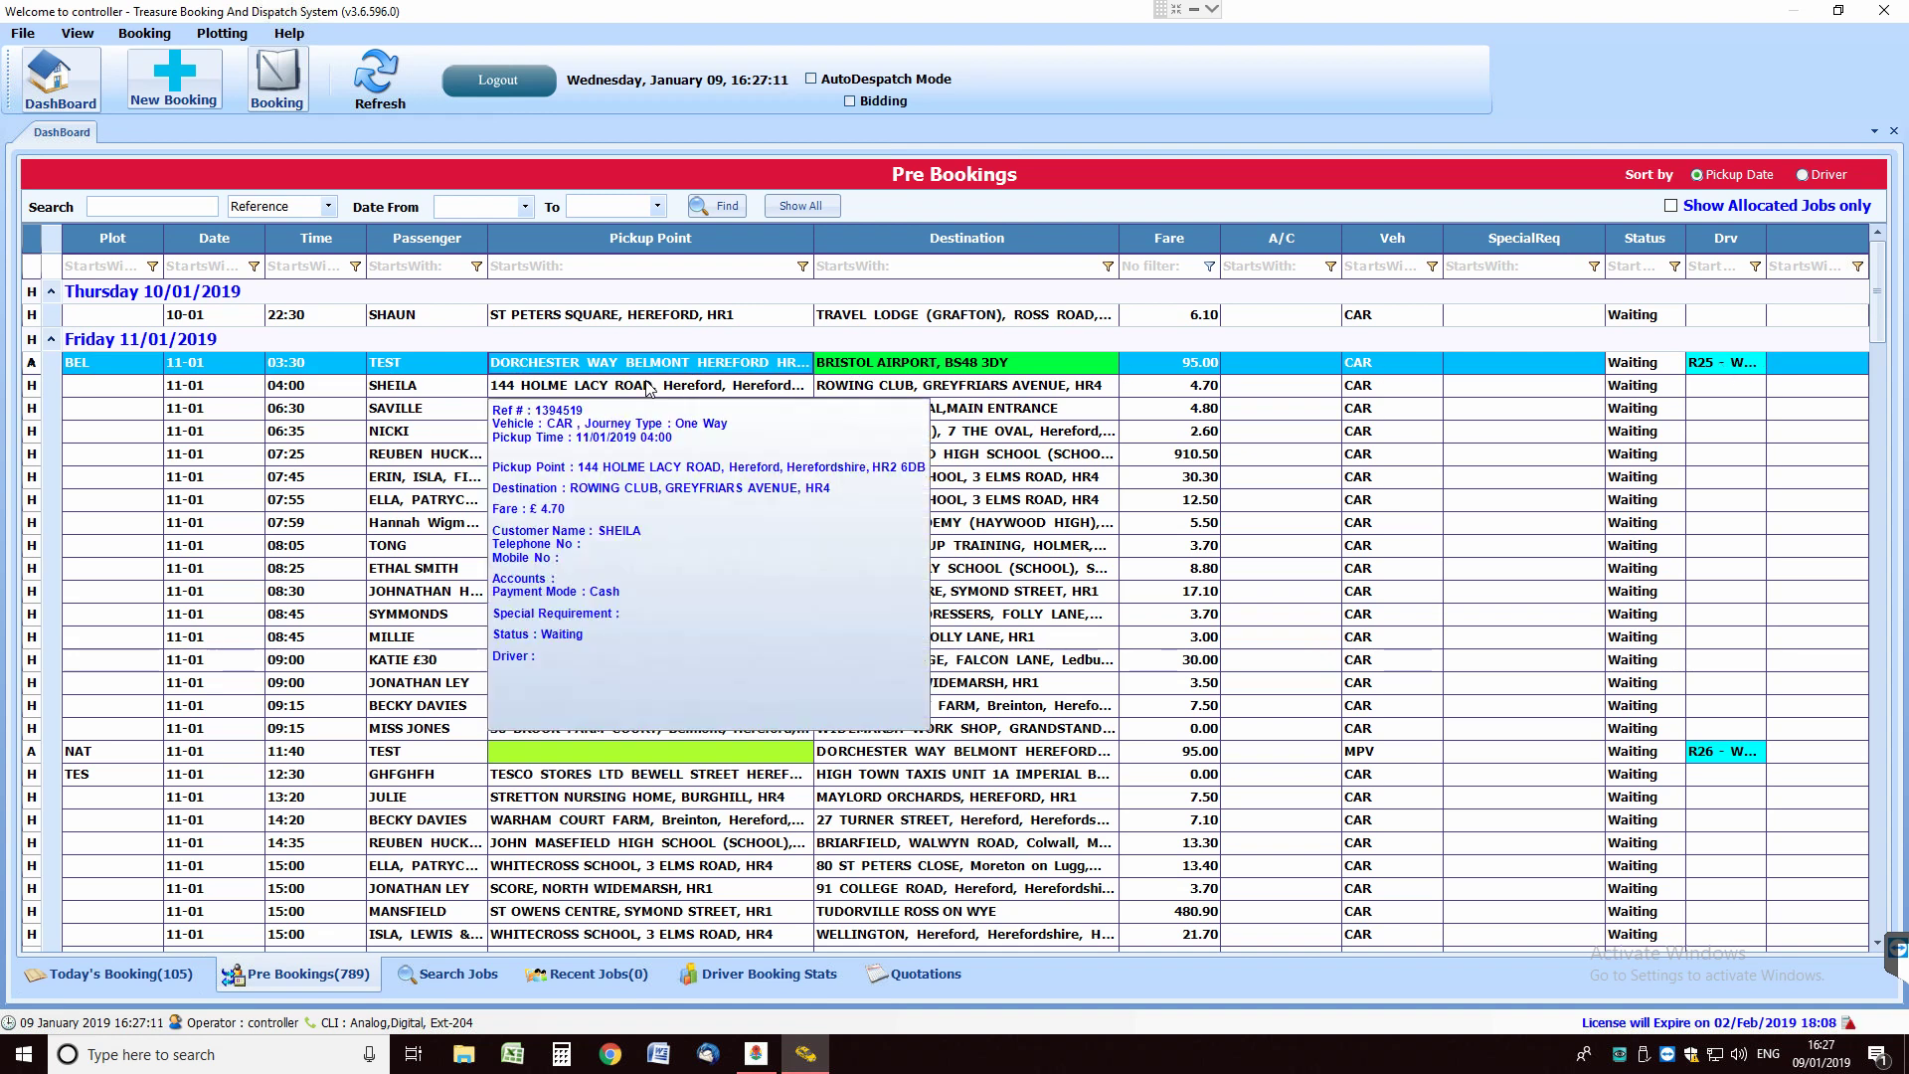
{"action": "mouse_move", "coordinate": [636, 370]}
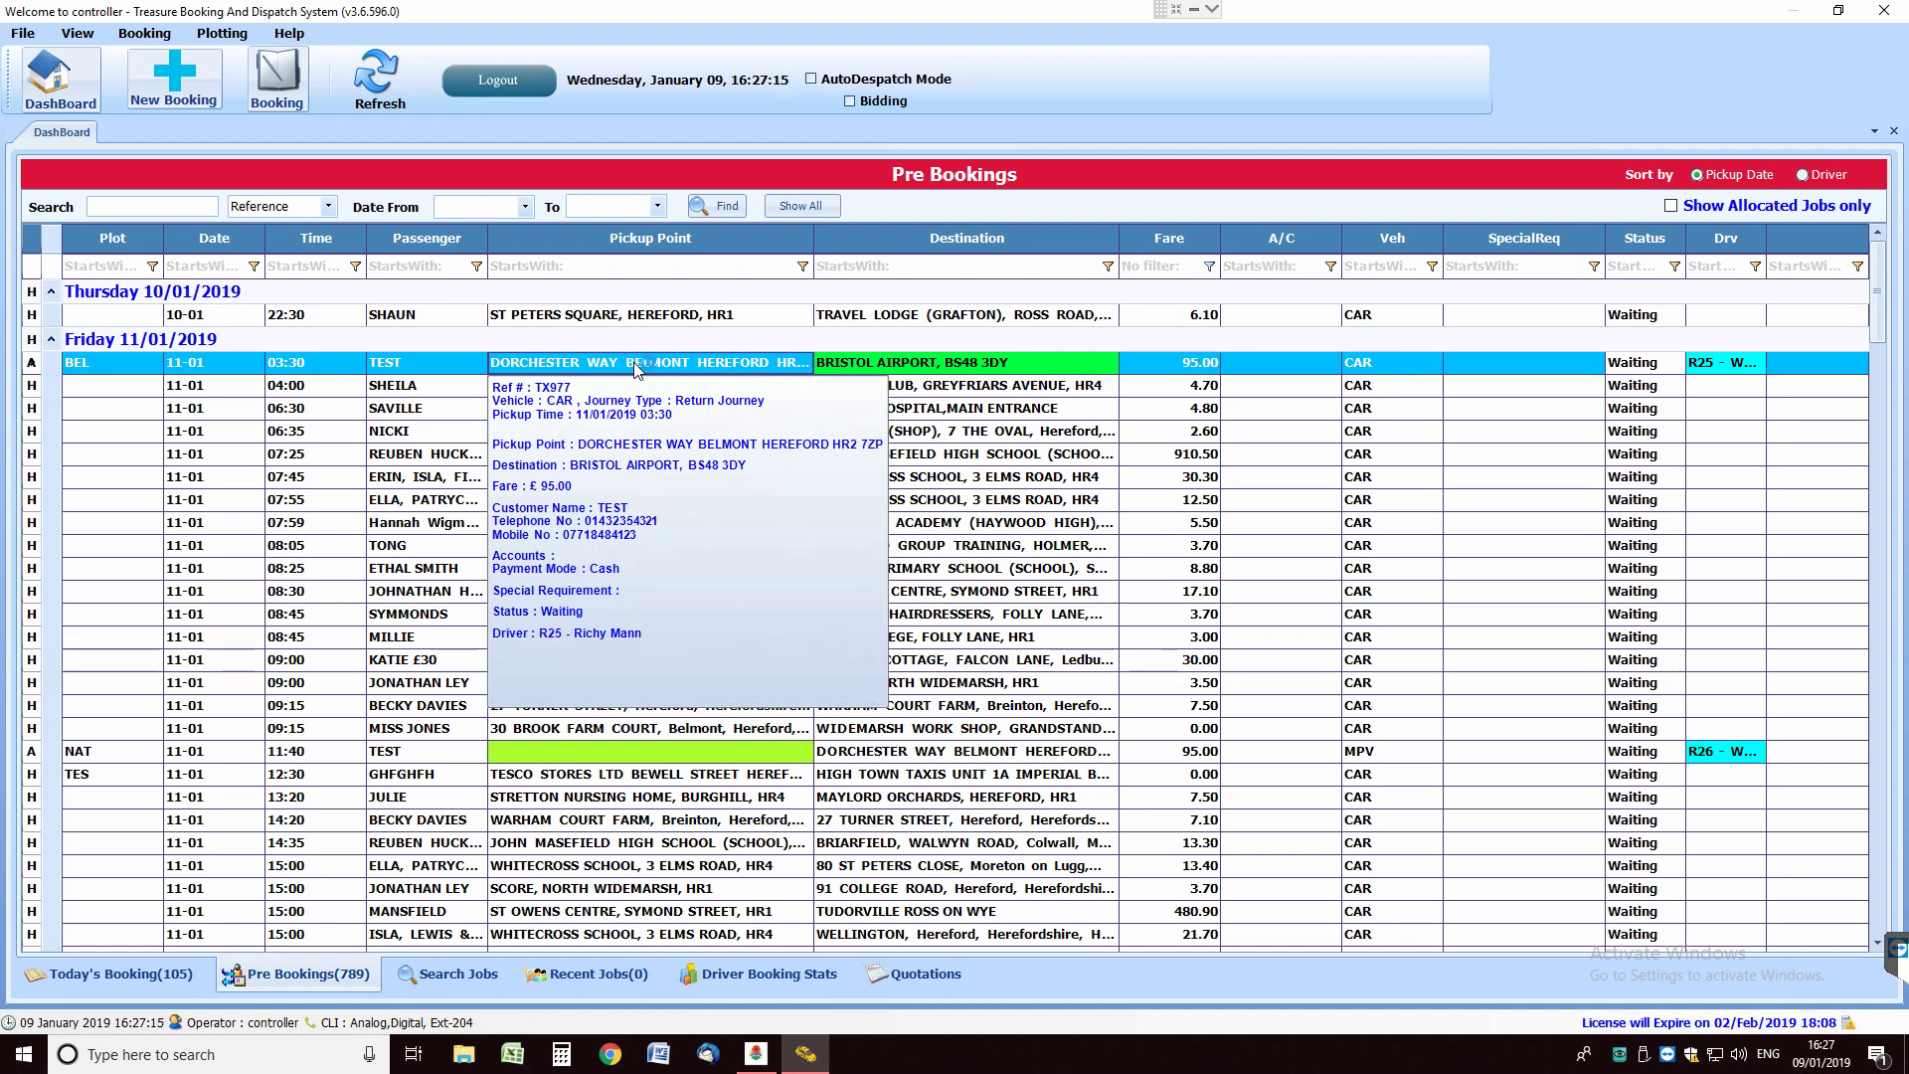
{"action": "double_click", "coordinate": [636, 363]}
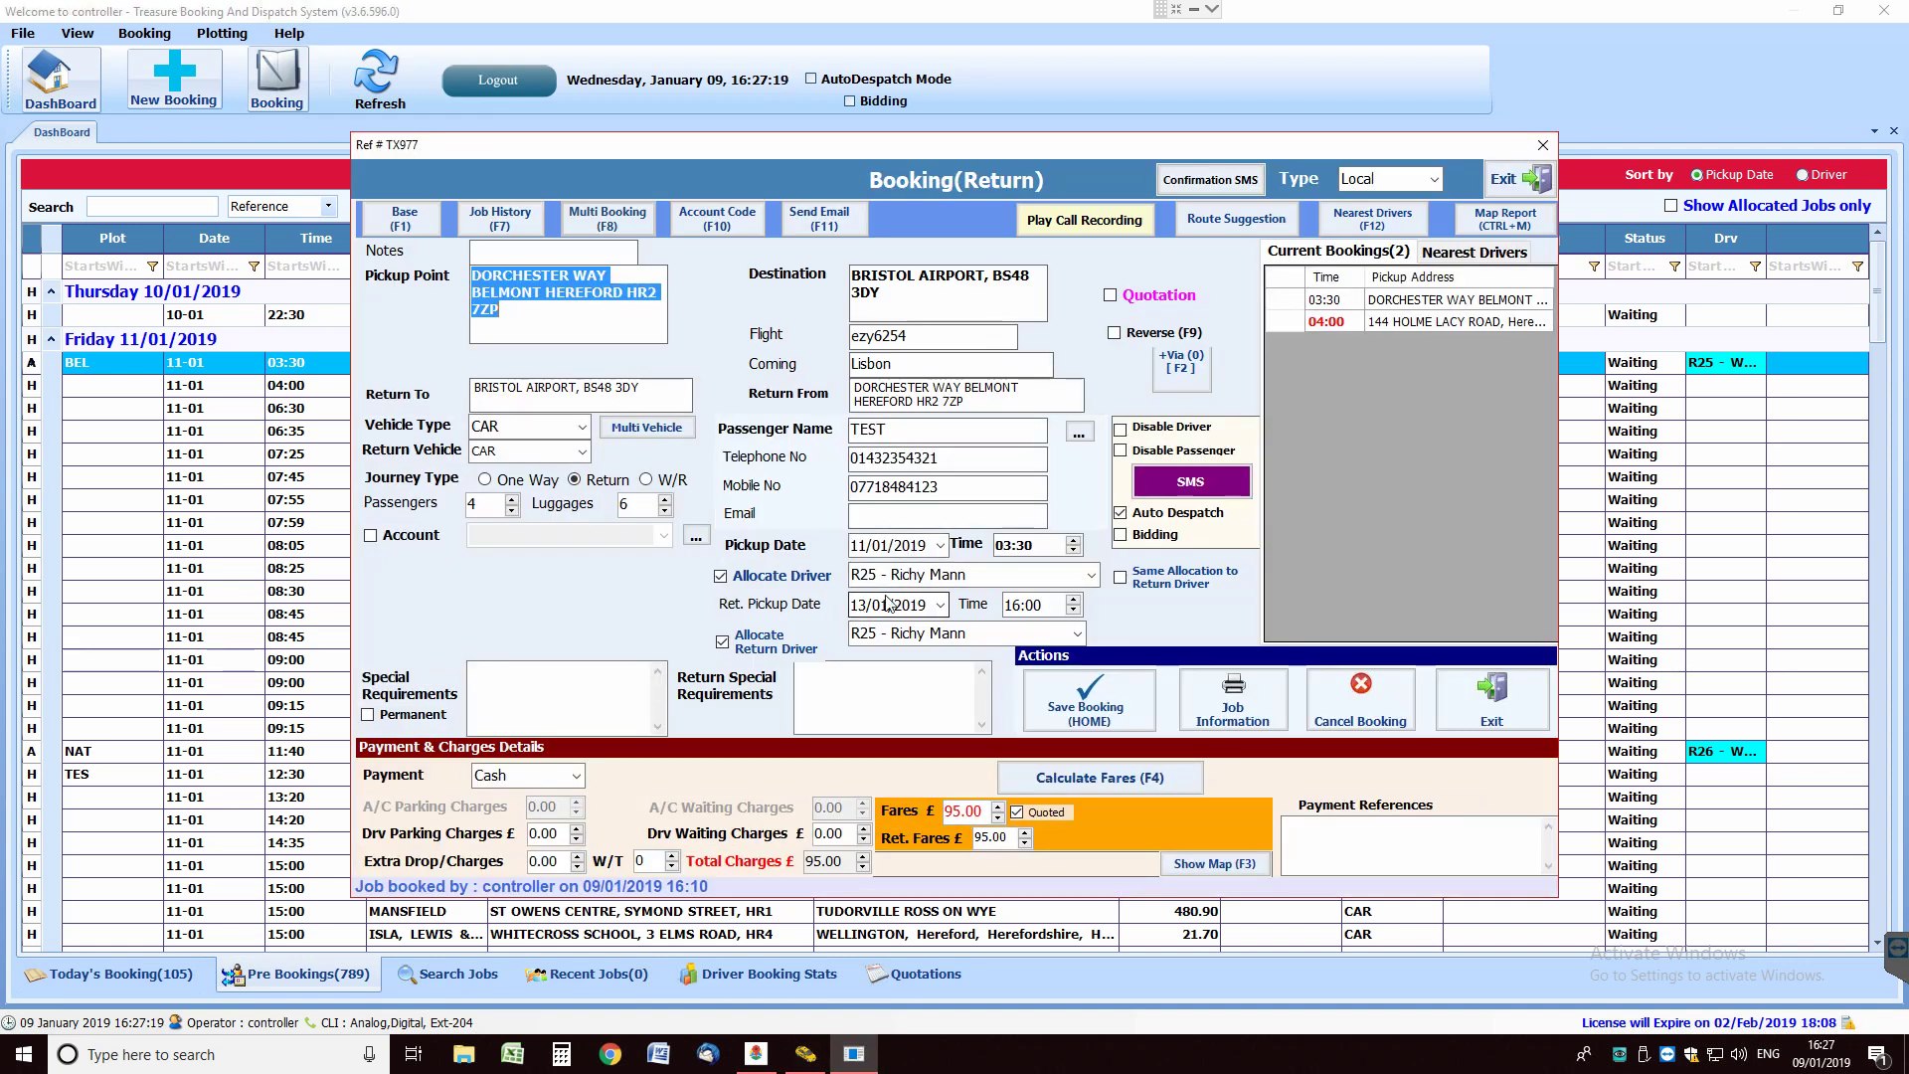
{"action": "left_click", "coordinate": [1536, 179]}
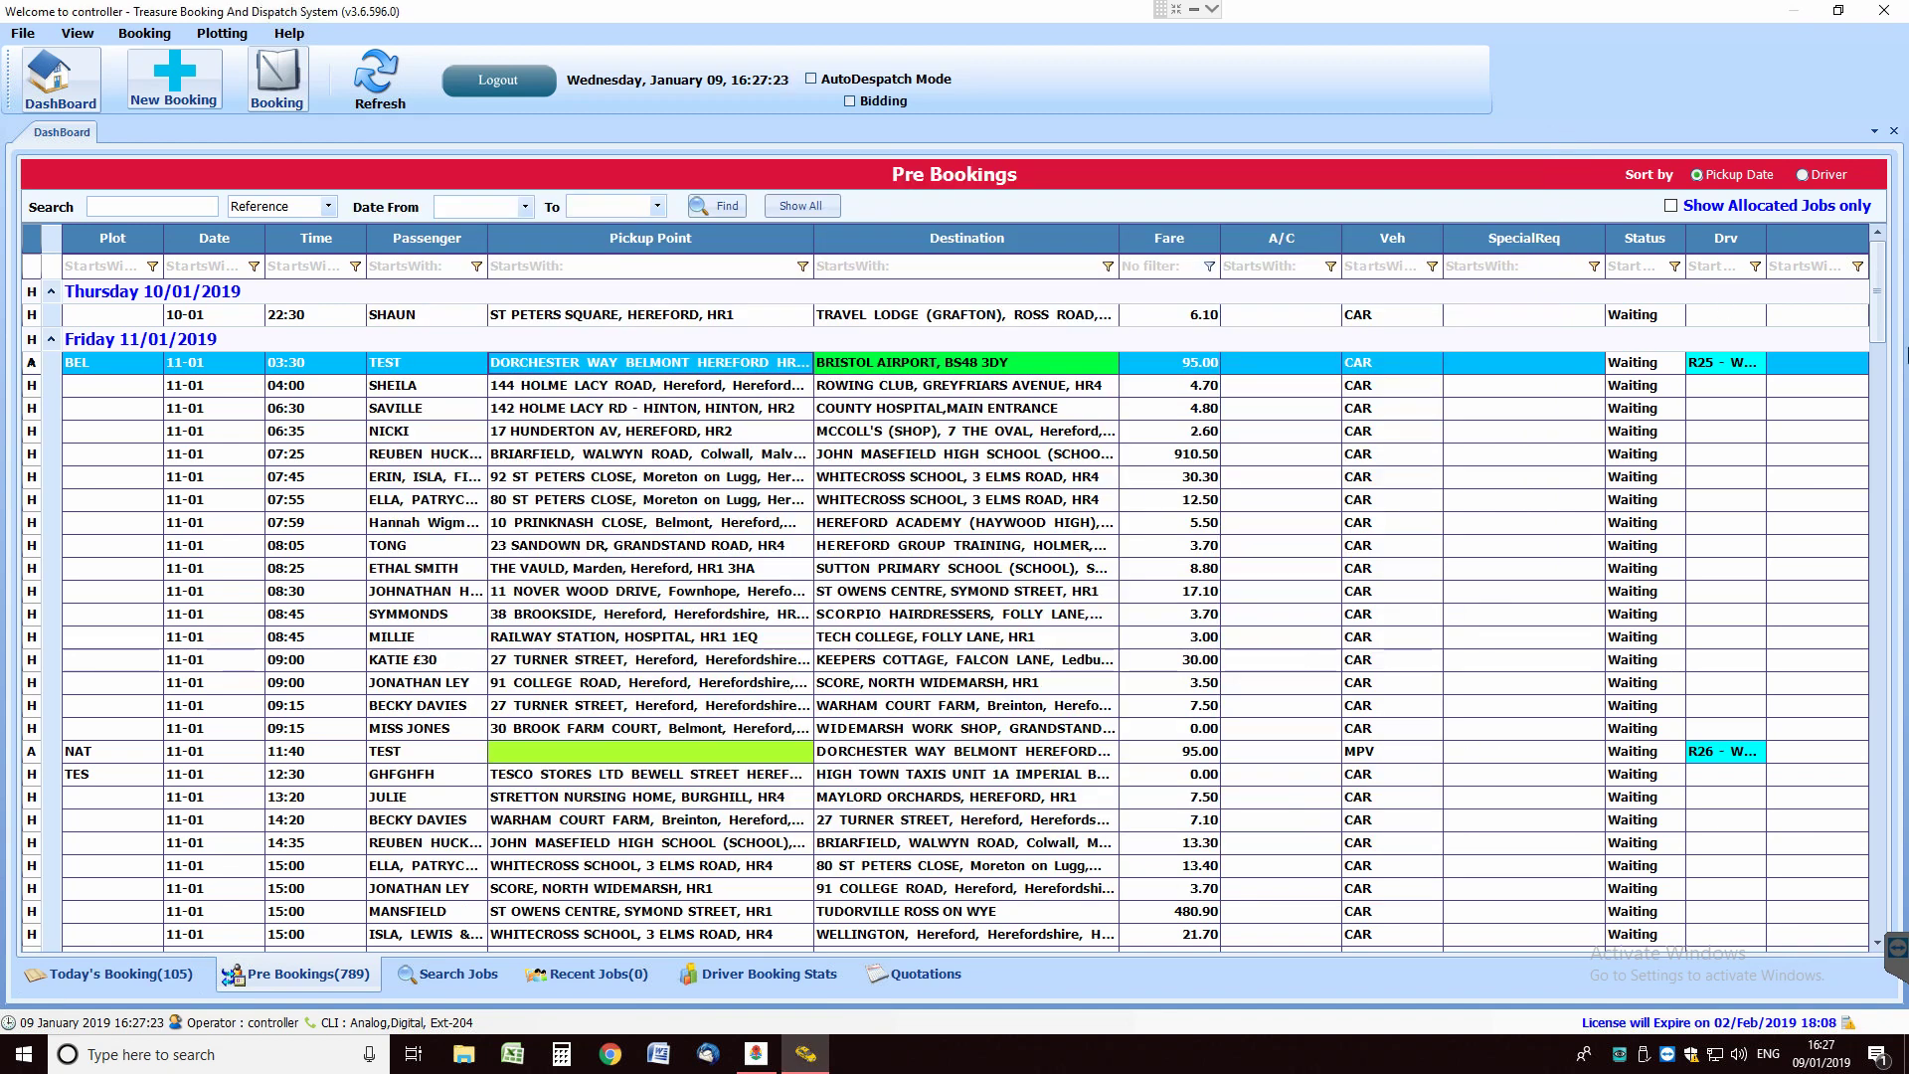
Review the TEST return booking from Bristol Airport to Hereford.
{"action": "left_click_drag", "start_coordinate": [1881, 328], "coordinate": [1881, 431]}
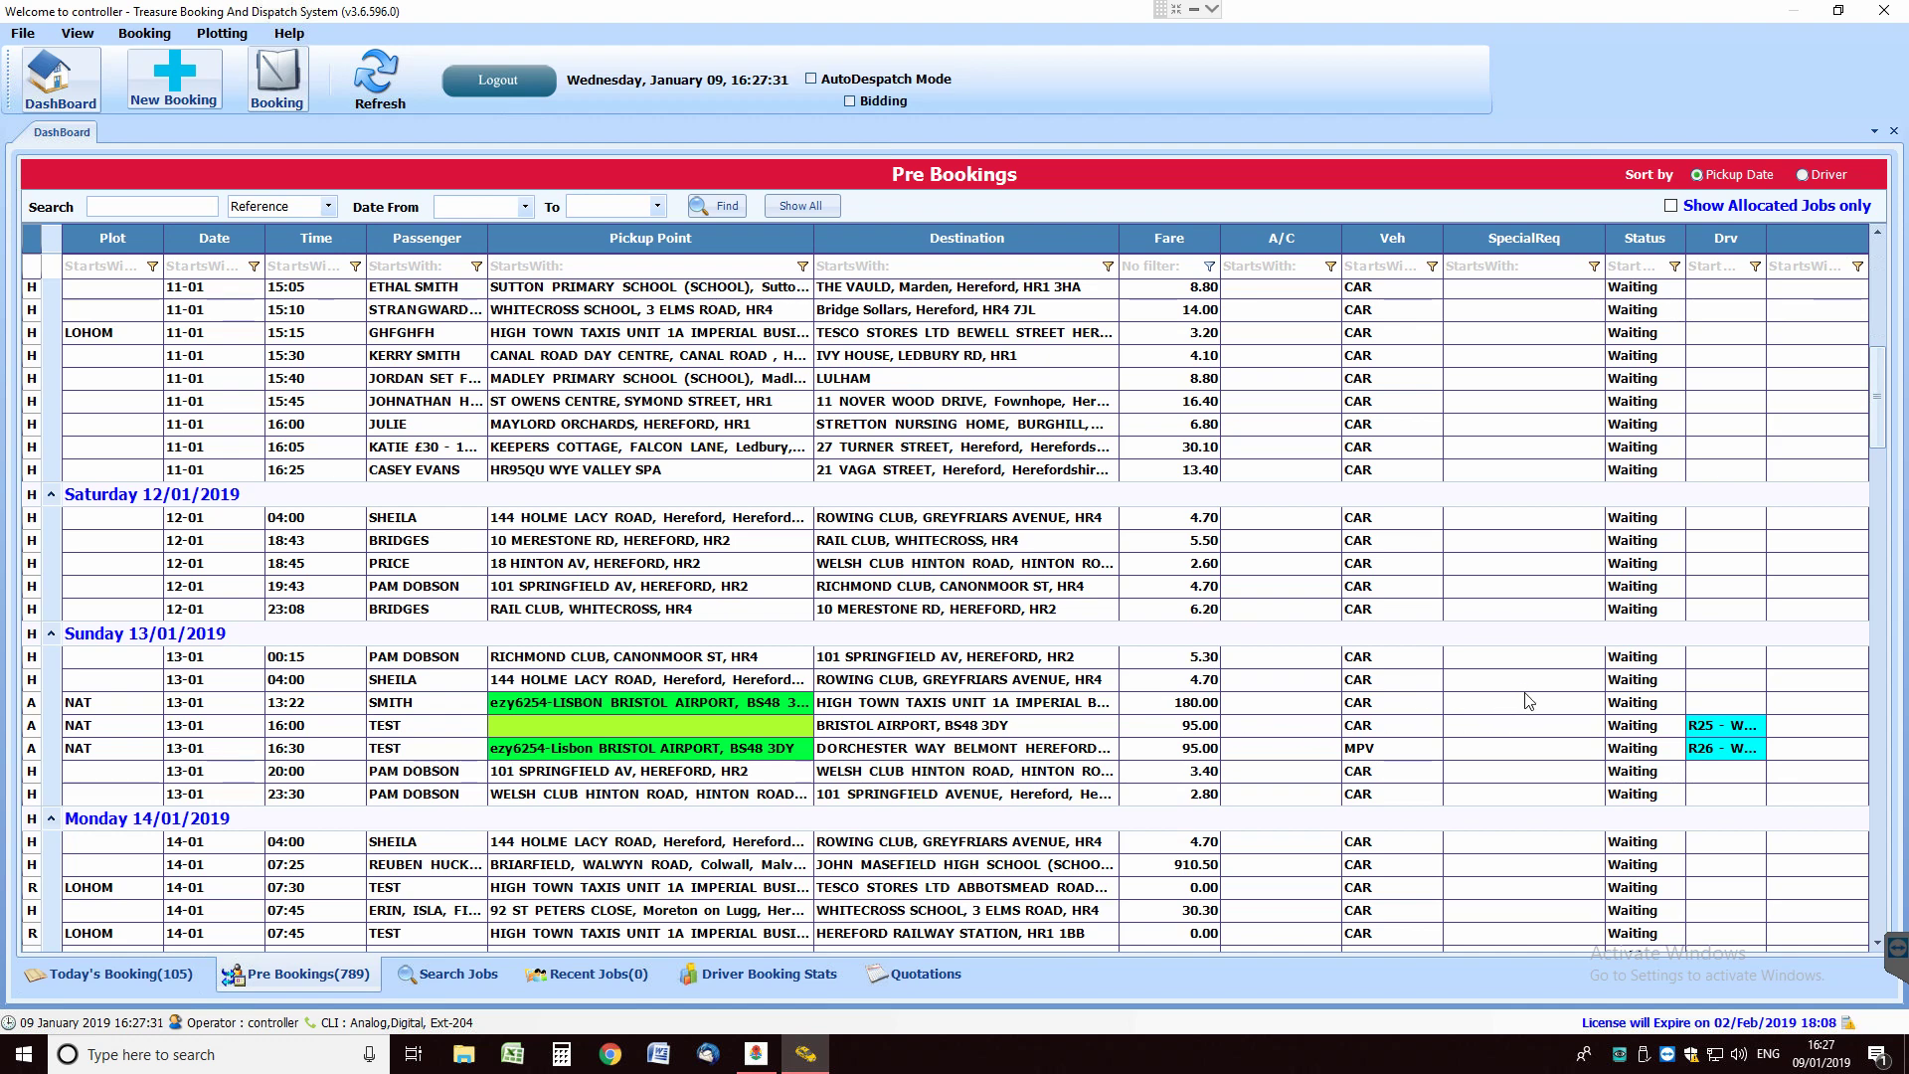
{"action": "scroll", "coordinate": [1526, 720], "scroll_direction": "down", "scroll_amount": 2}
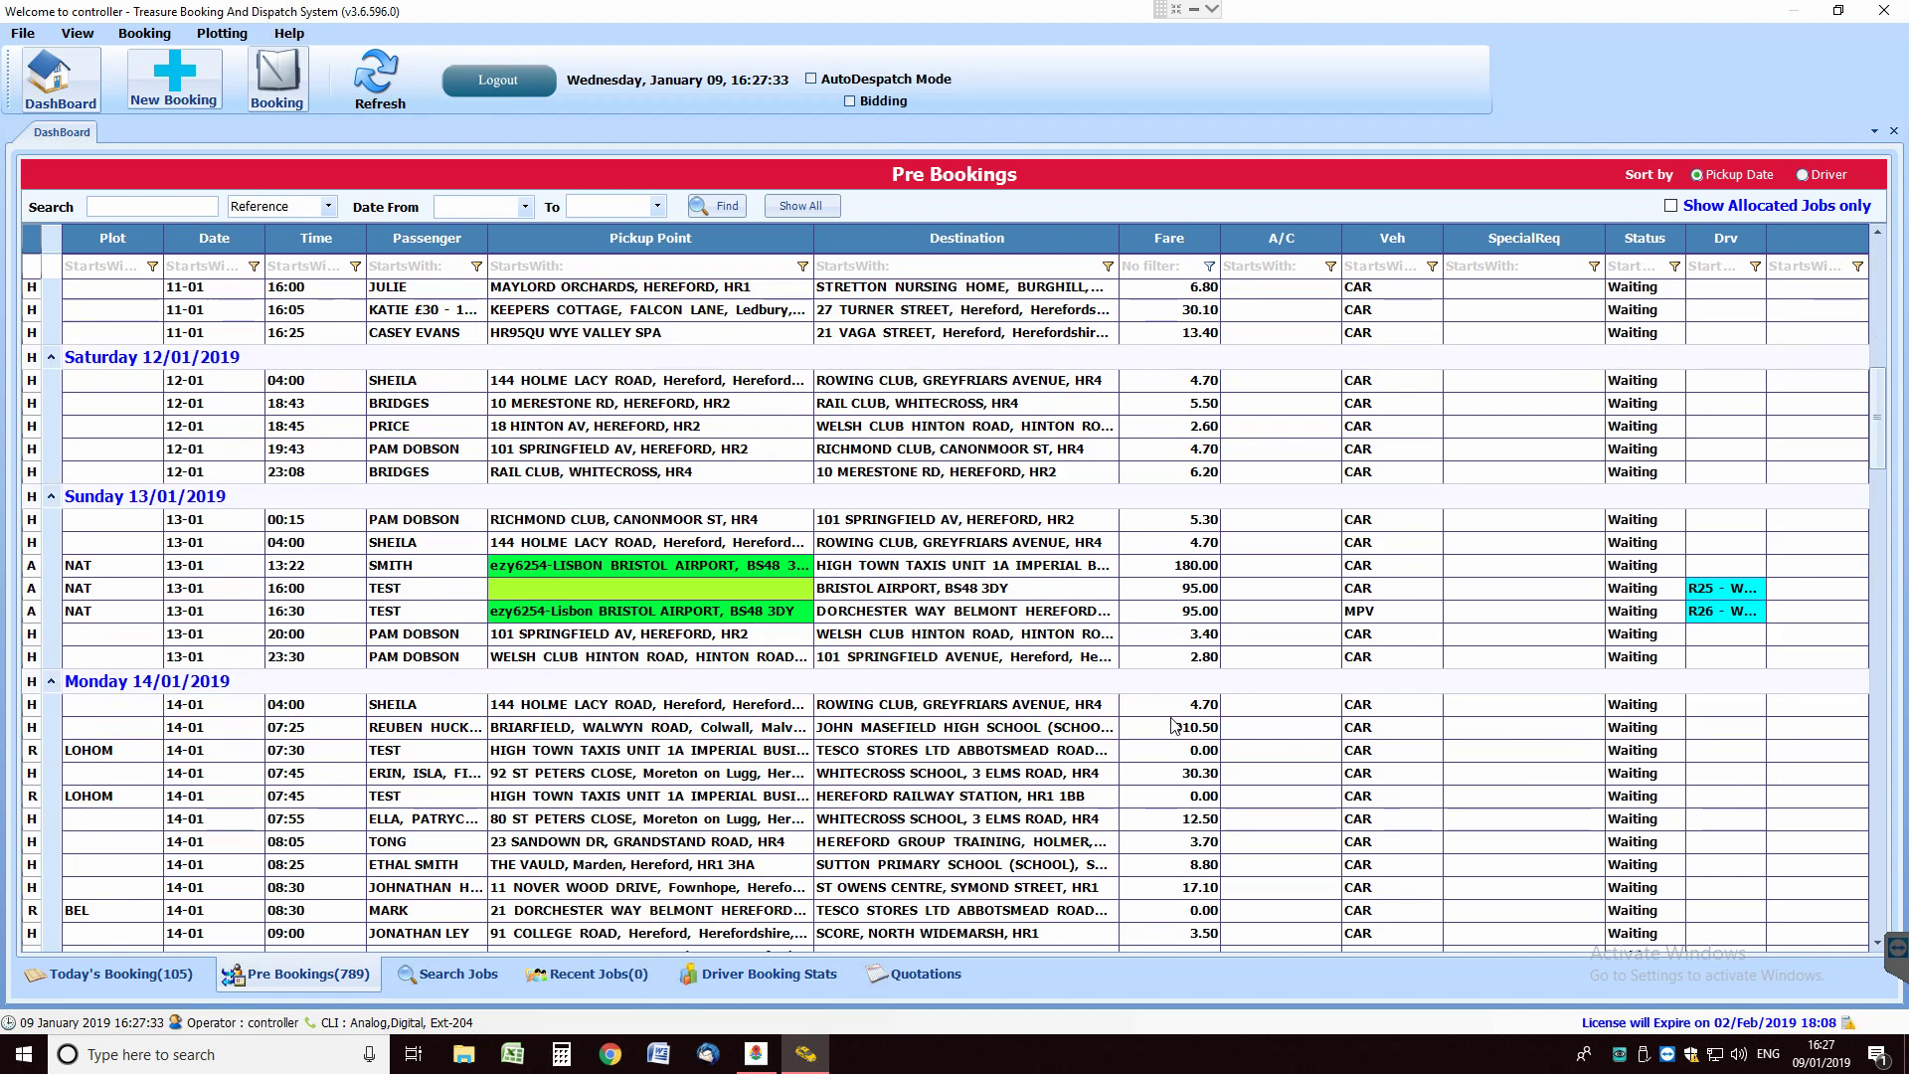
{"action": "scroll", "coordinate": [1198, 724], "scroll_direction": "up", "scroll_amount": 1}
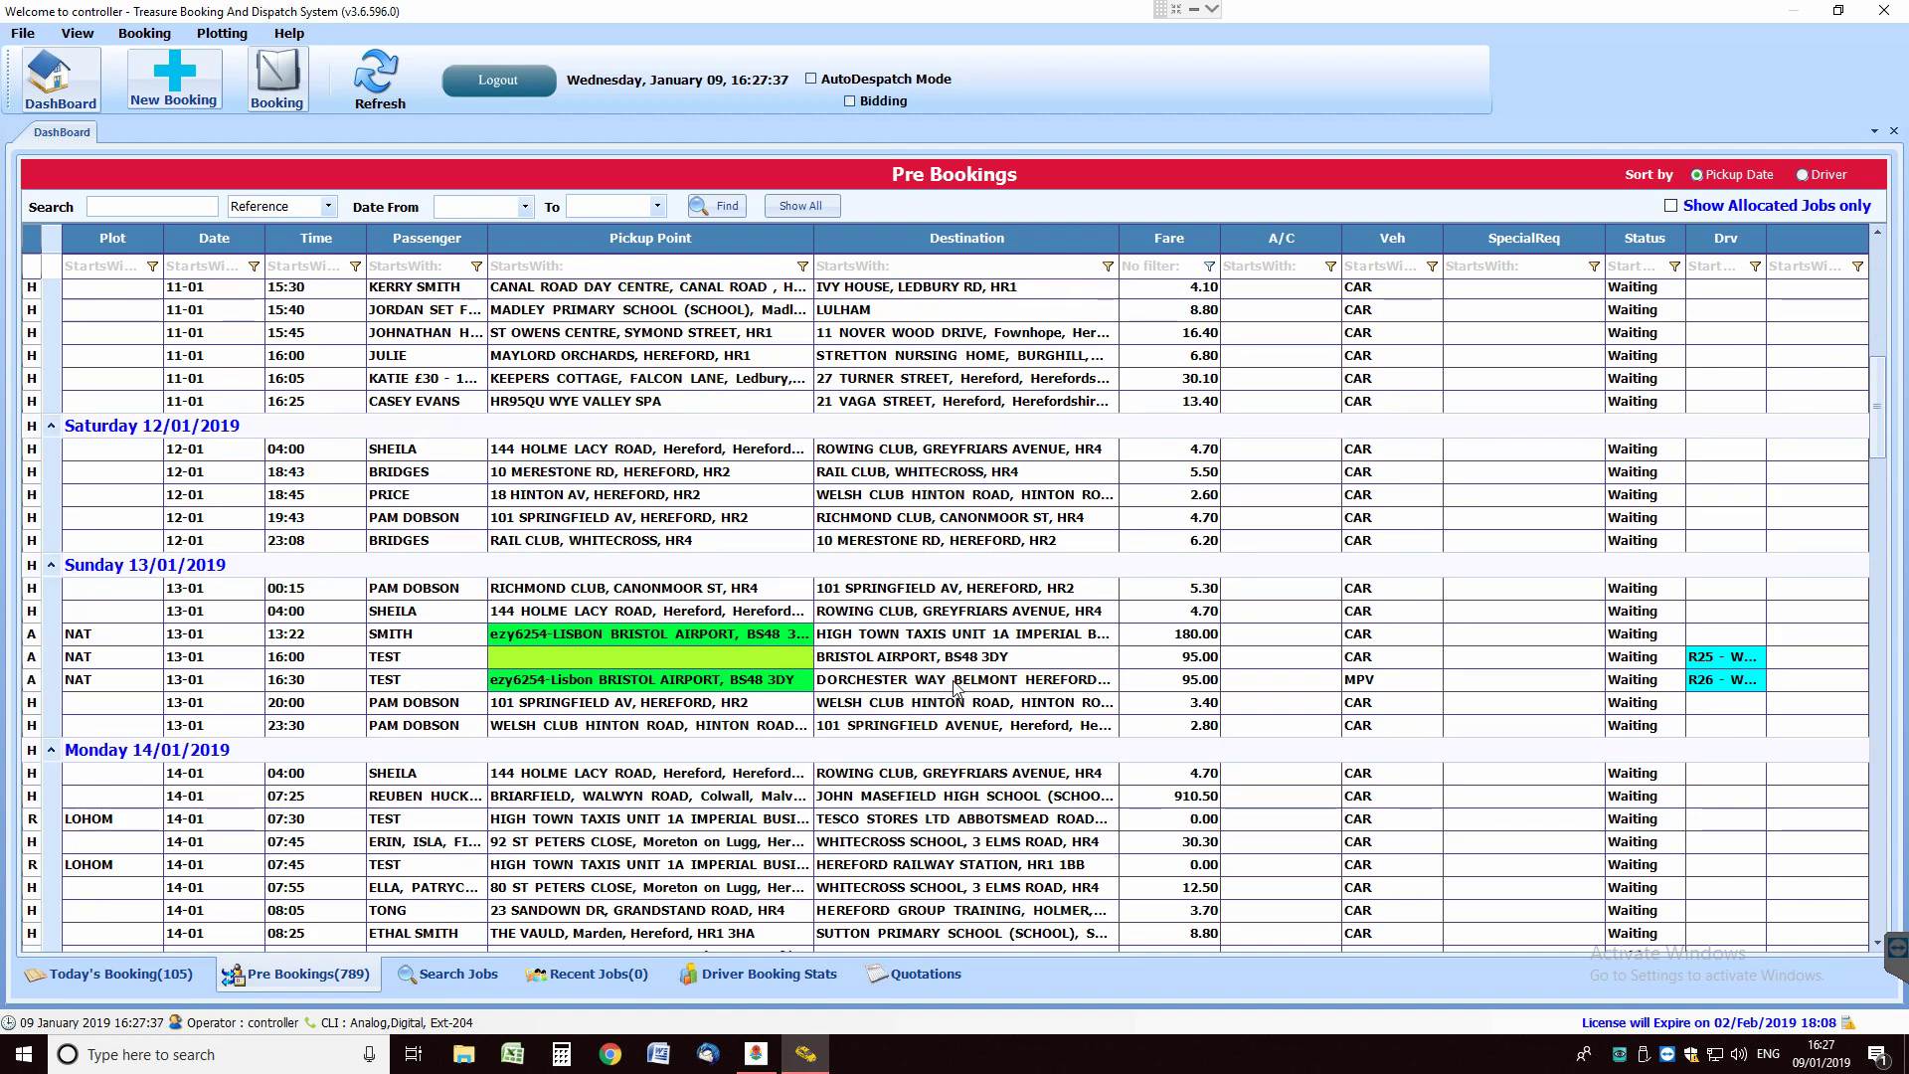
{"action": "mouse_move", "coordinate": [957, 681]}
{"action": "left_click", "coordinate": [889, 683]}
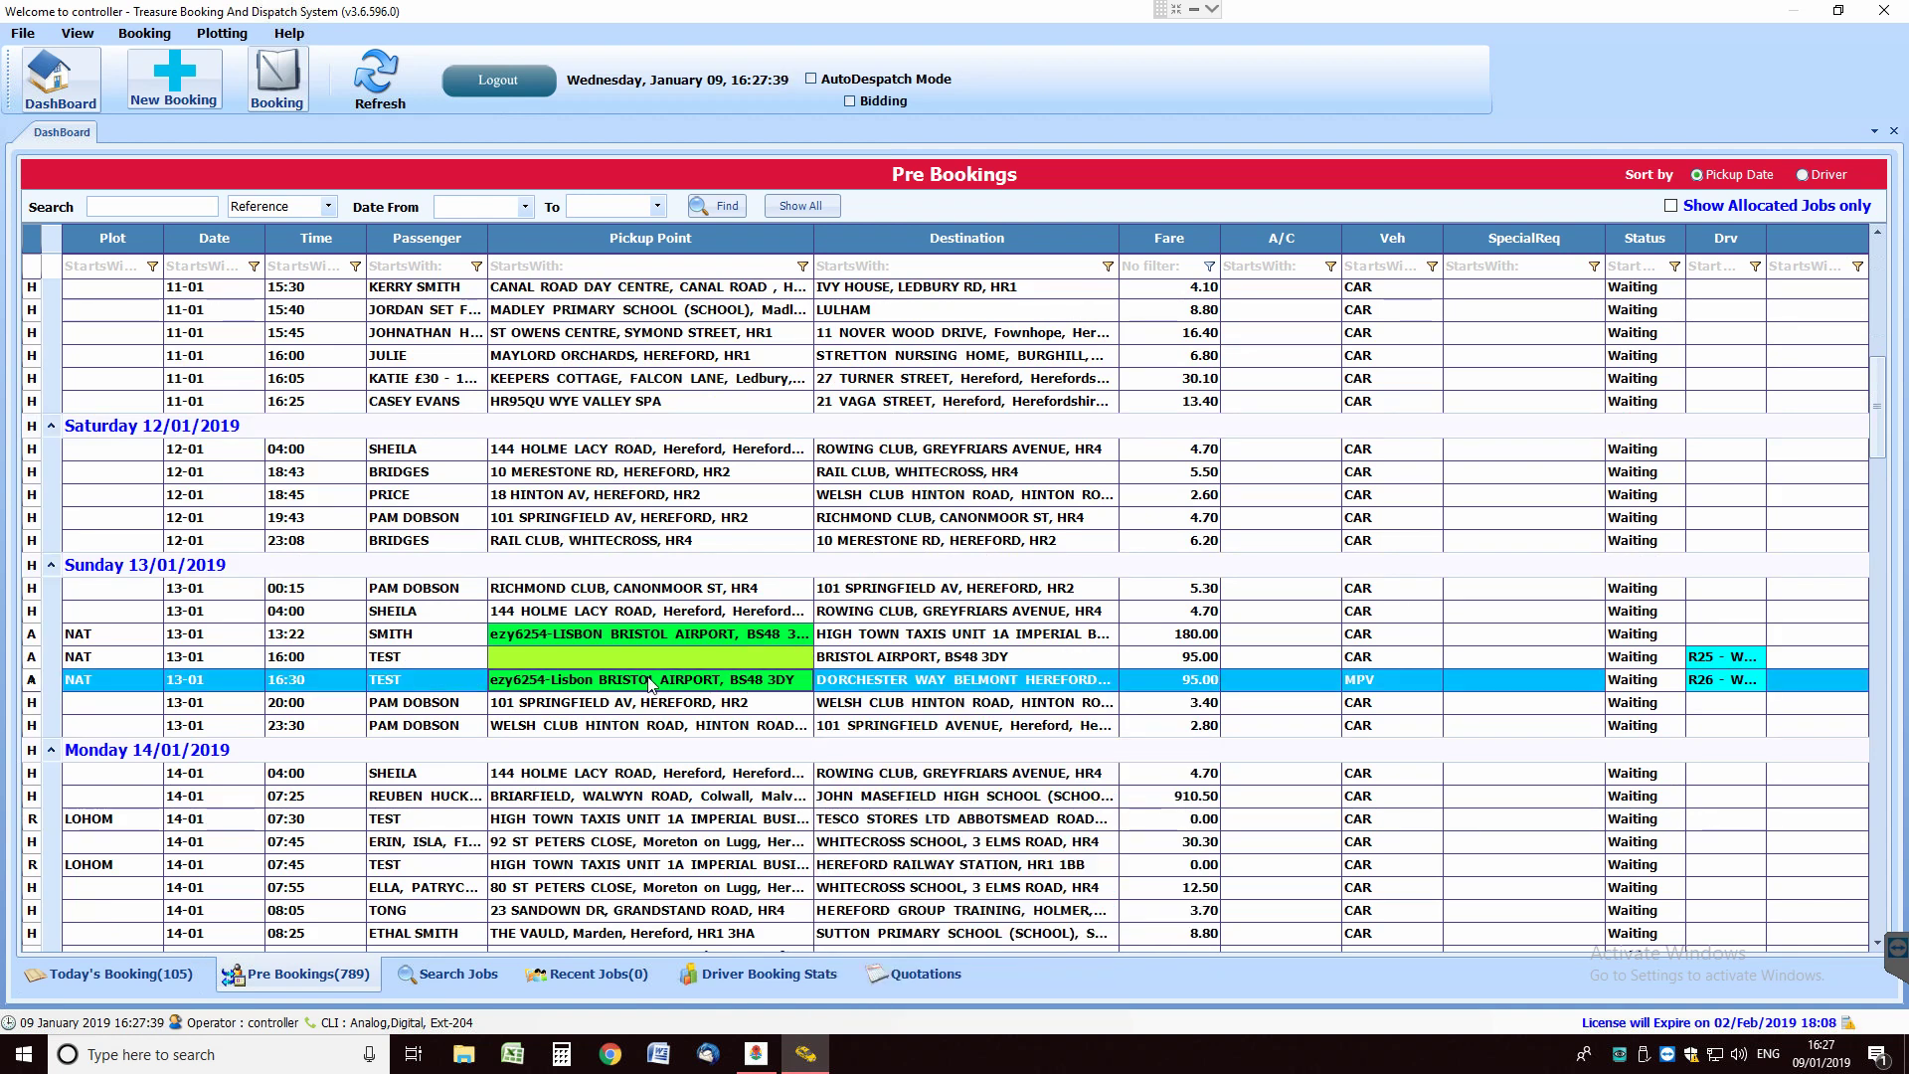
{"action": "mouse_move", "coordinate": [674, 686]}
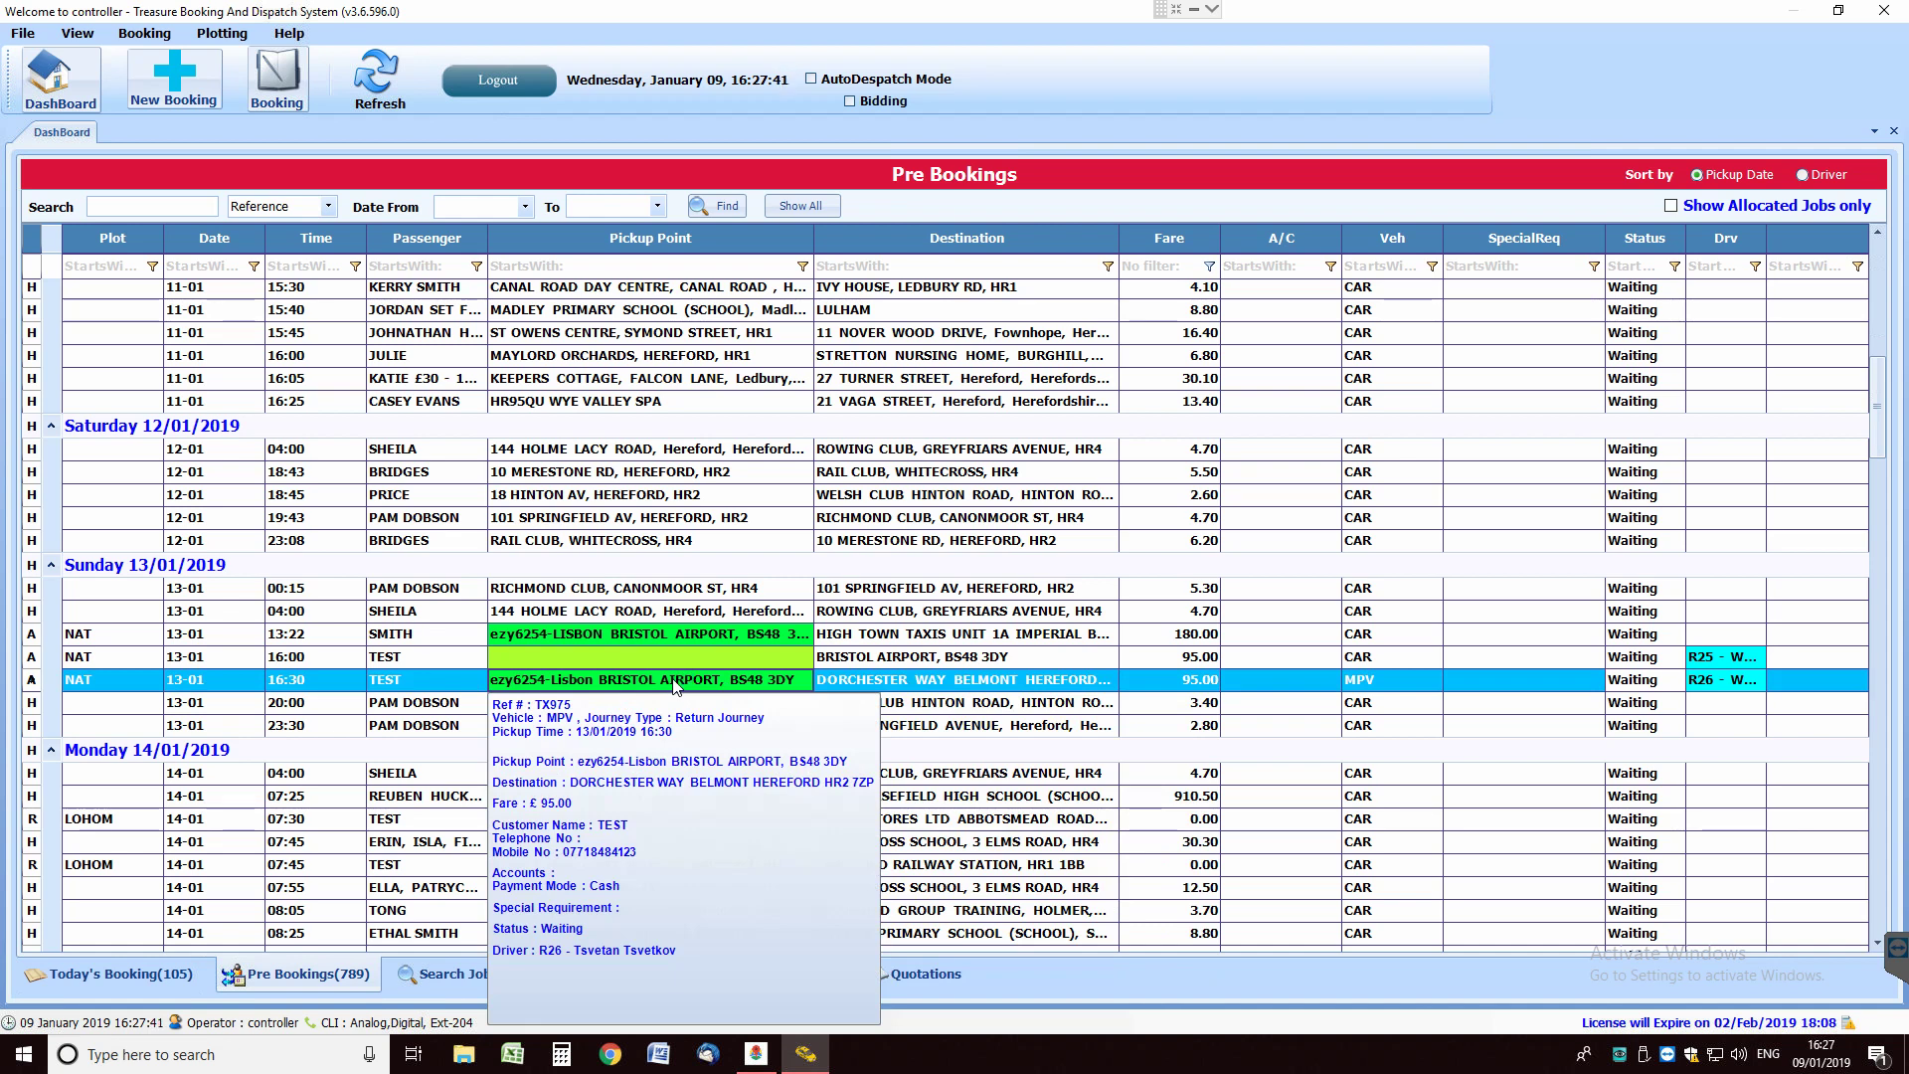
{"action": "double_click", "coordinate": [674, 683]}
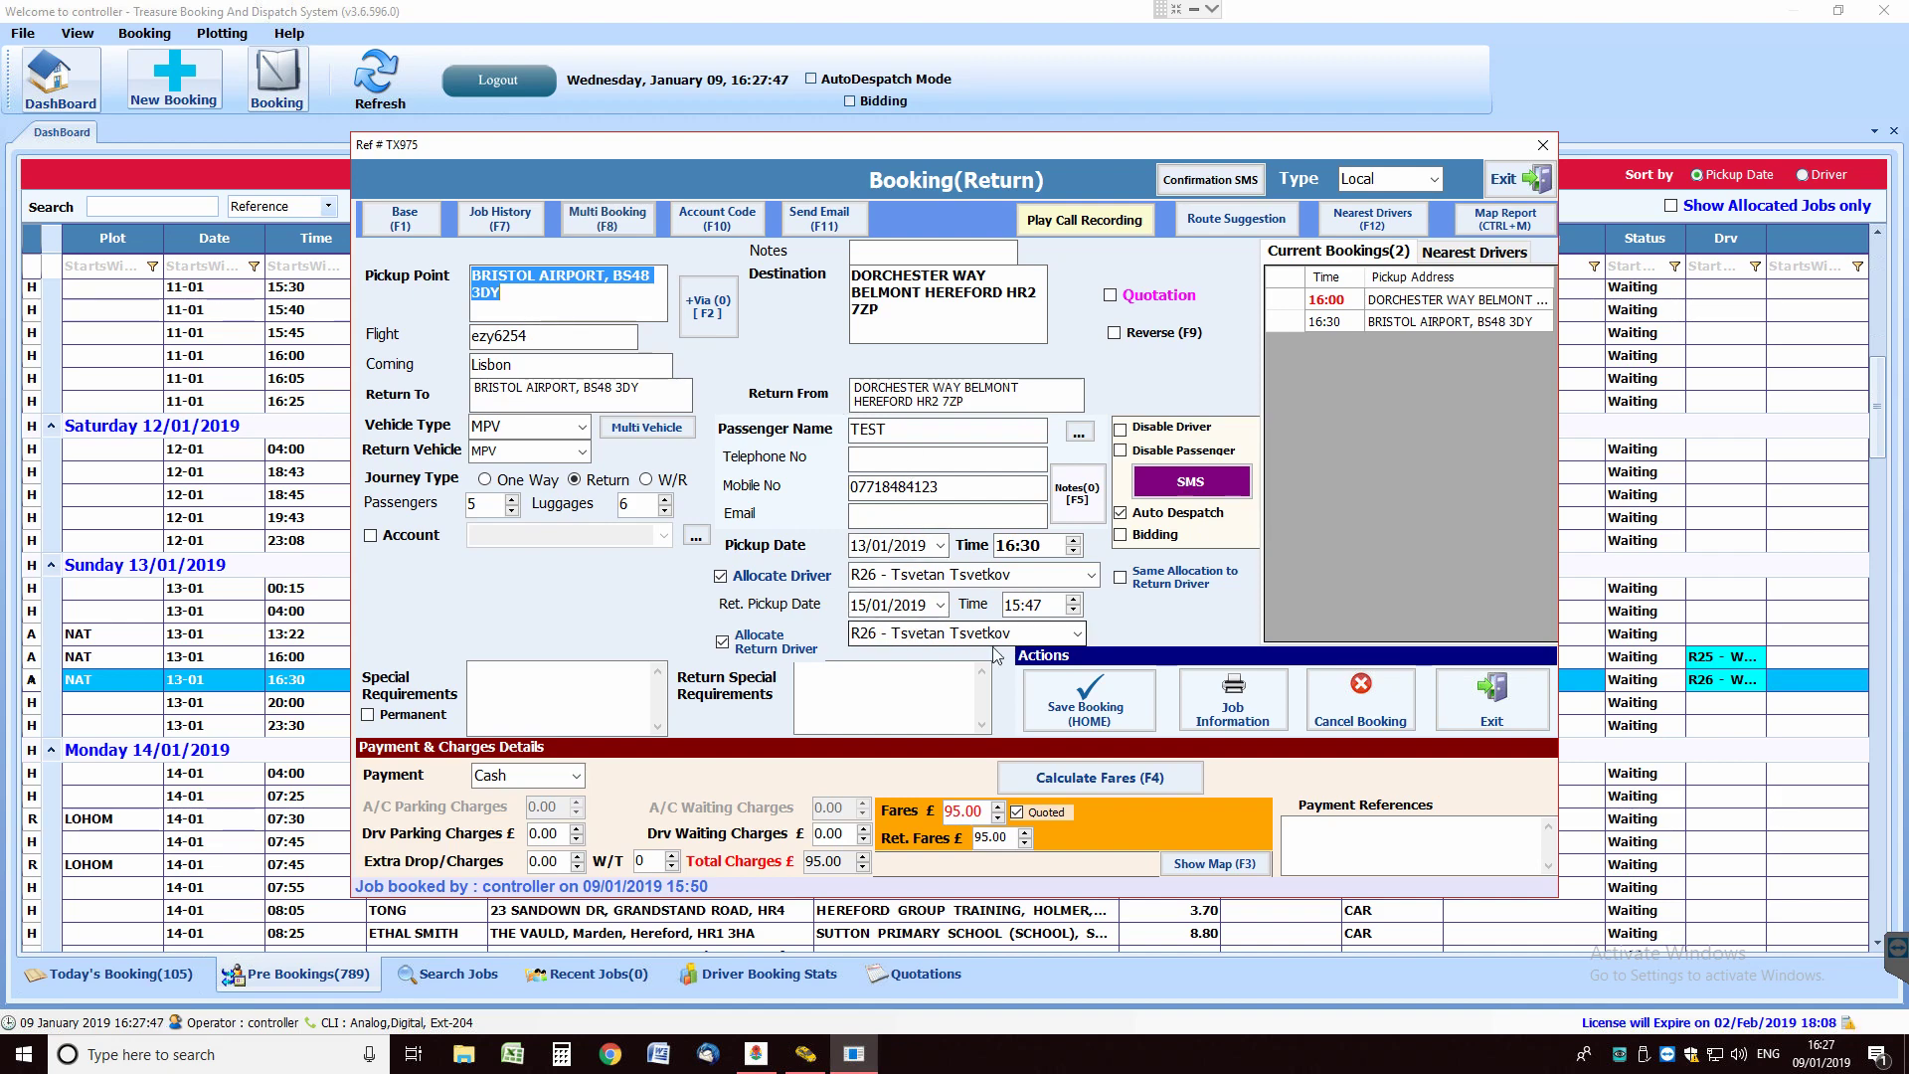
{"action": "left_click", "coordinate": [1518, 179]}
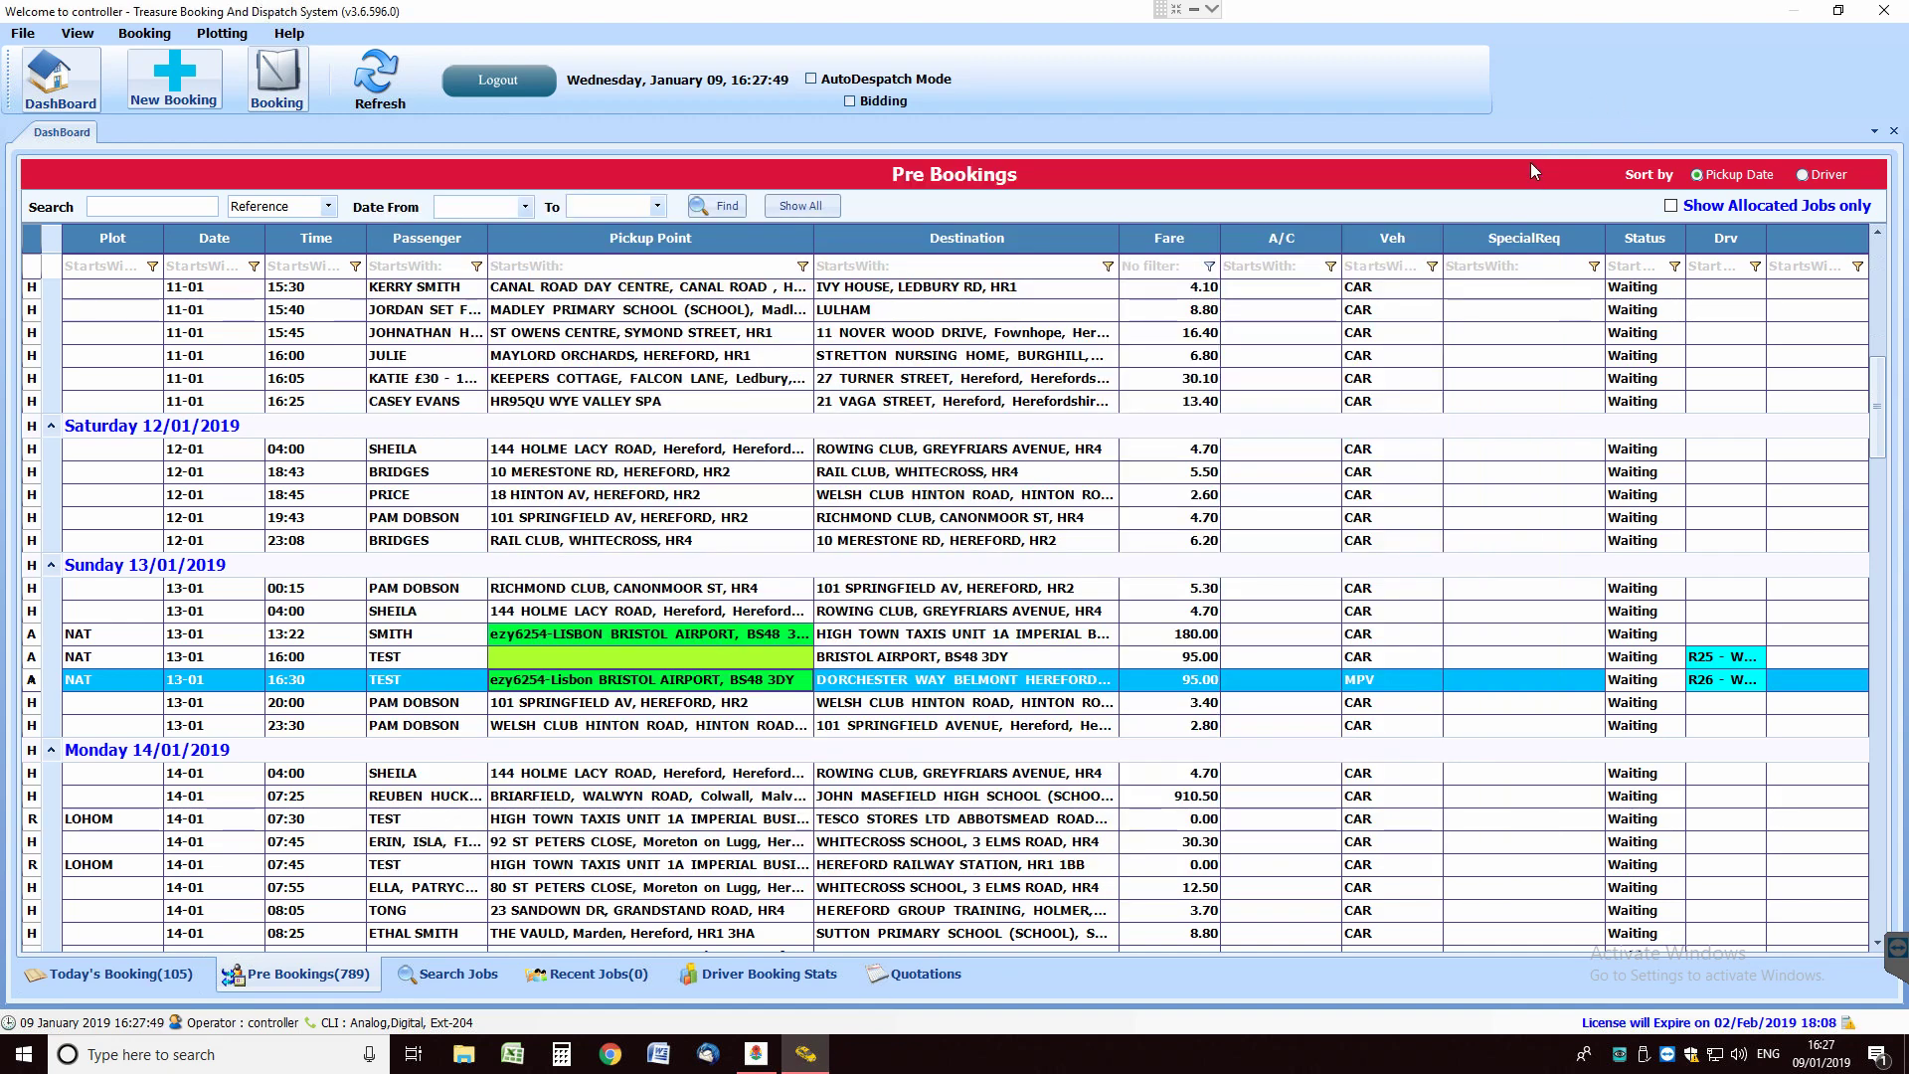
From the DashBoard, view Airport Arrivals for the Next 48 Hours to confirm flight ezy6254, then close the window.
{"action": "left_click_drag", "start_coordinate": [1879, 425], "coordinate": [1892, 211]}
{"action": "left_click", "coordinate": [54, 89]}
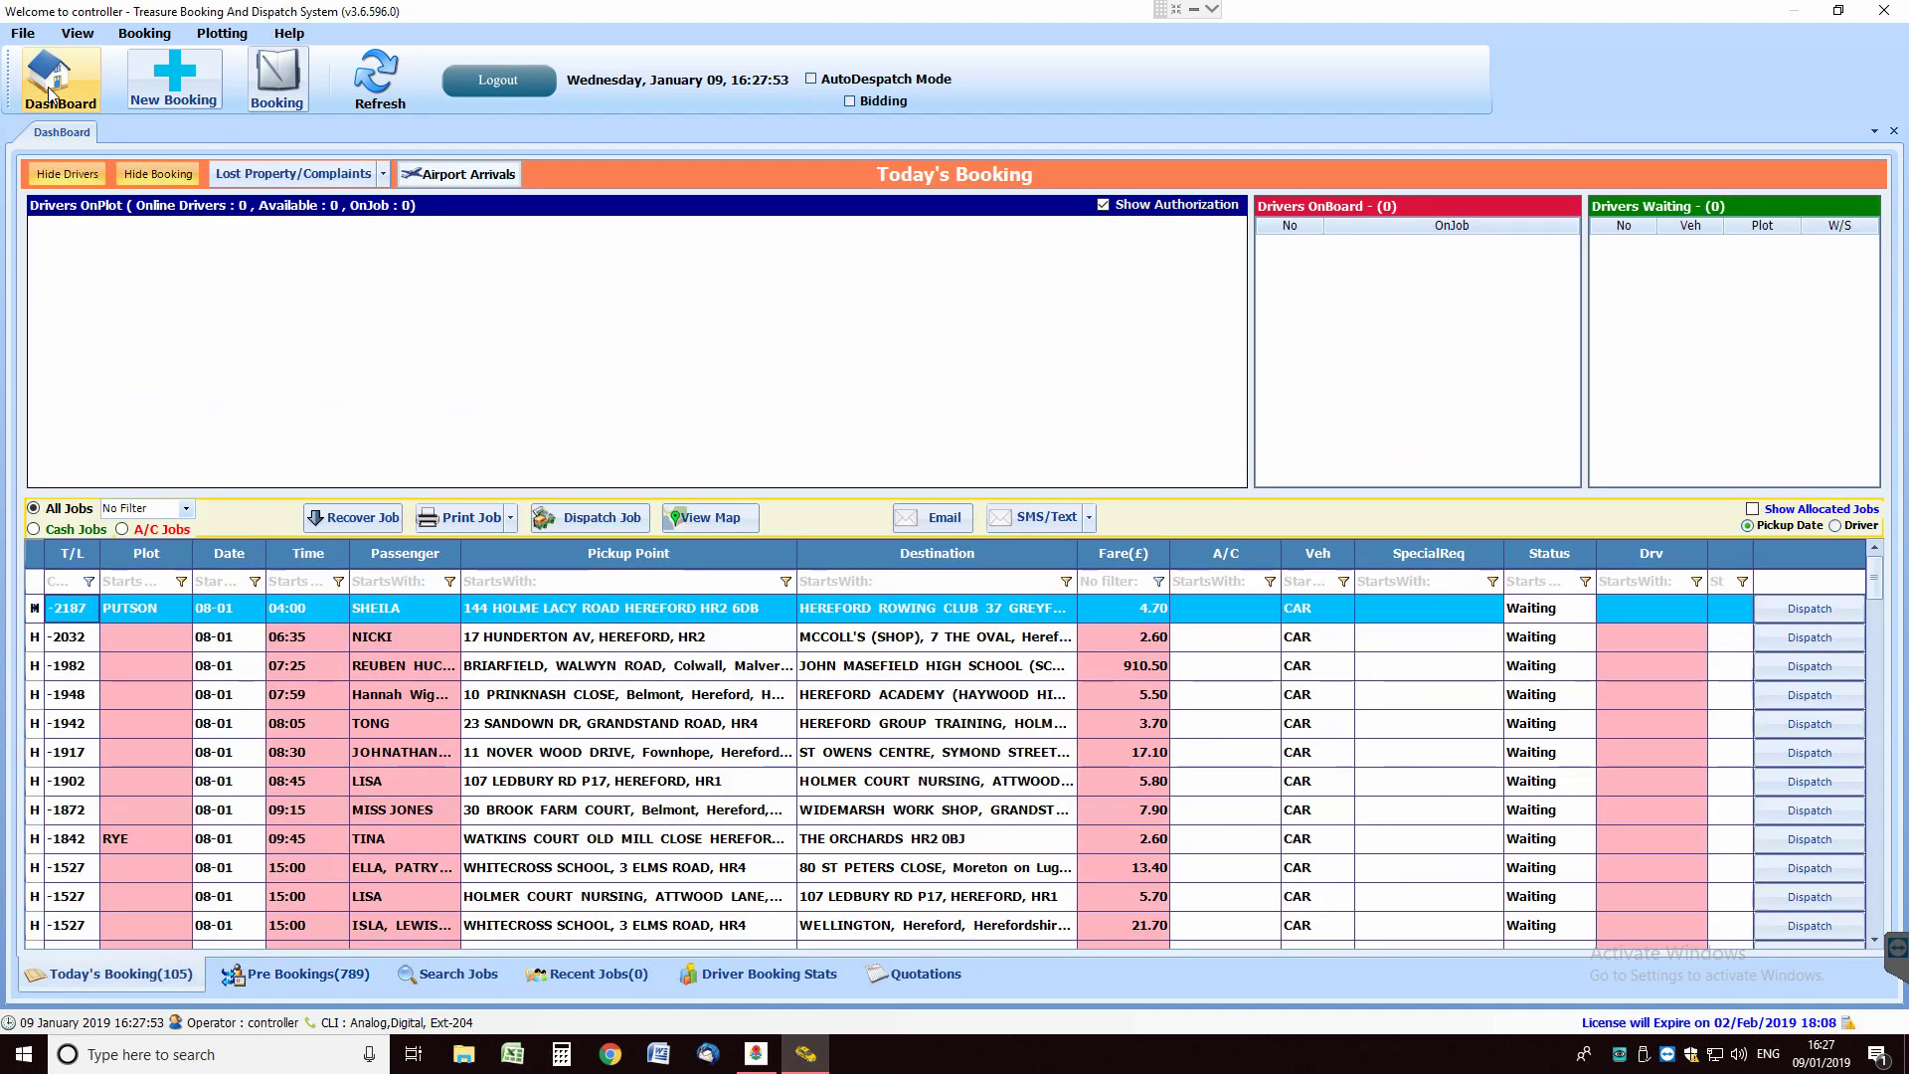
{"action": "left_click", "coordinate": [476, 189]}
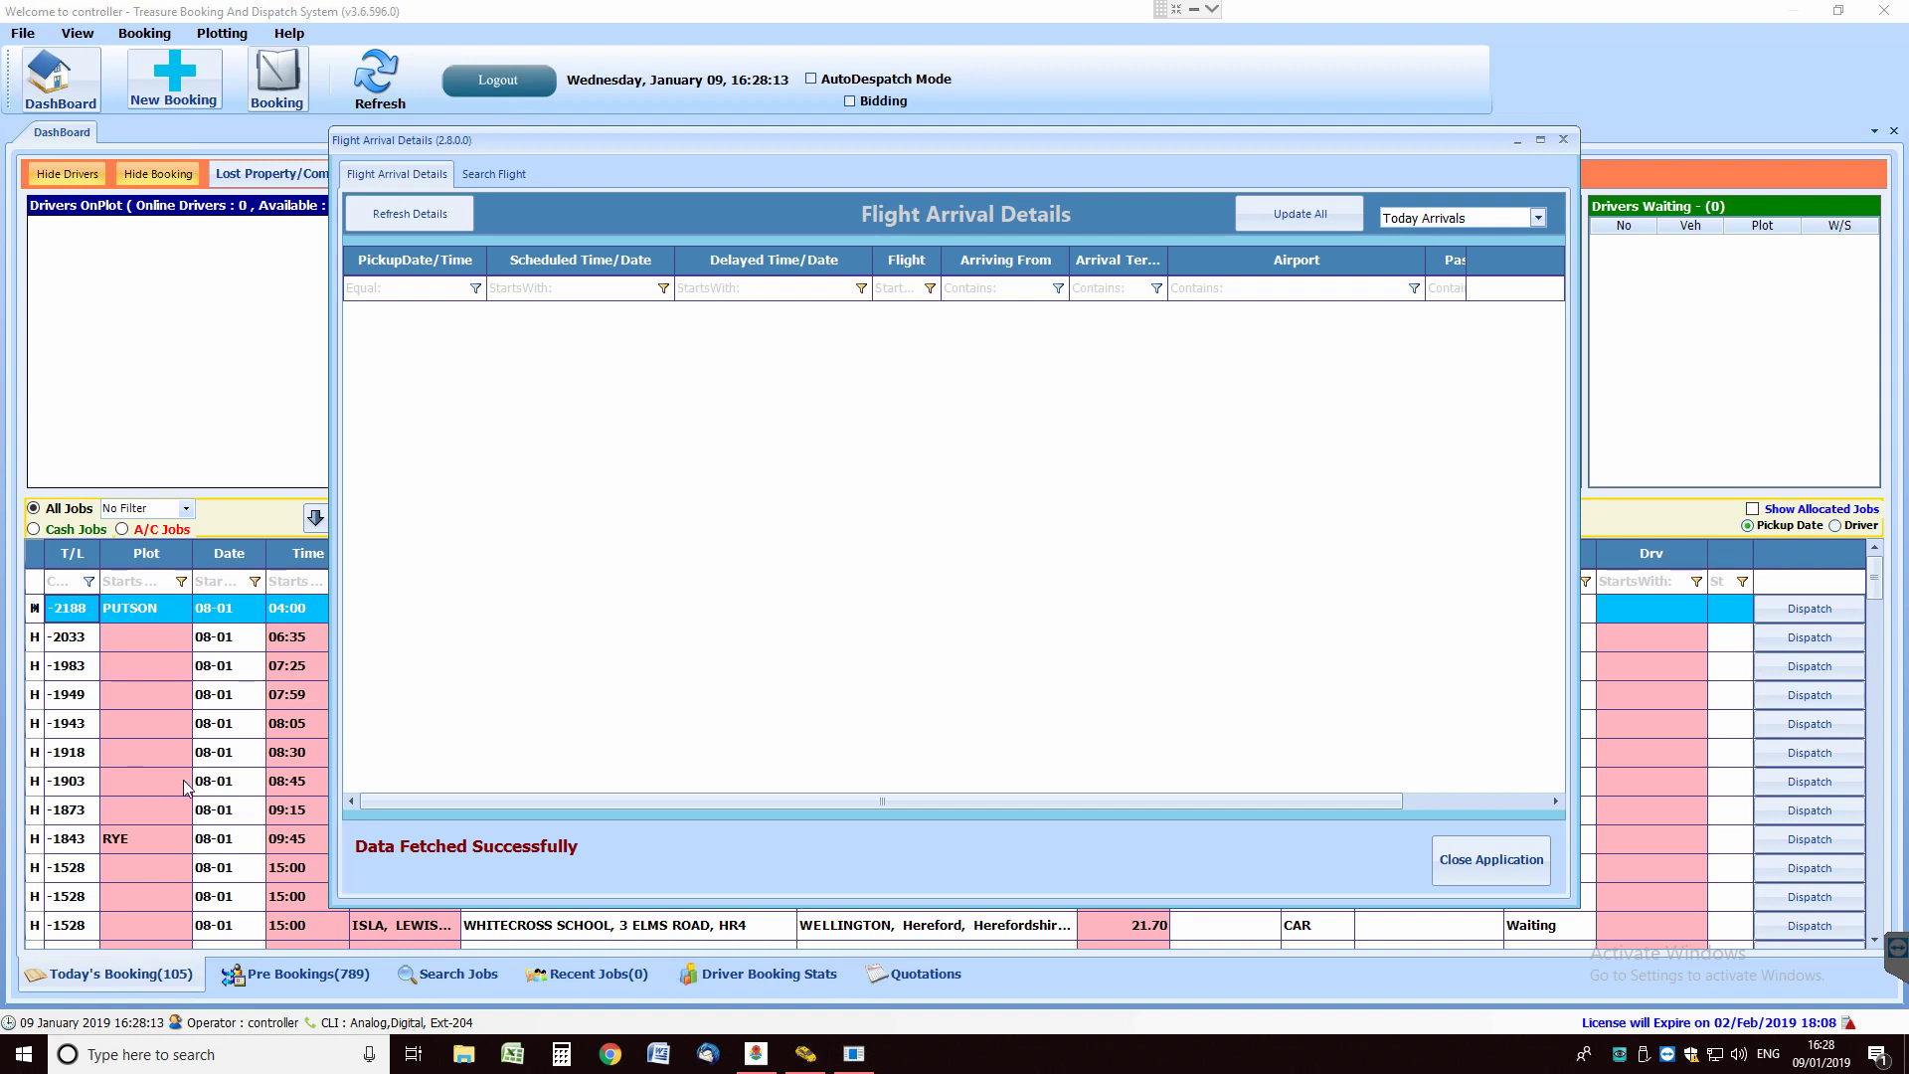
{"action": "left_click", "coordinate": [1538, 219]}
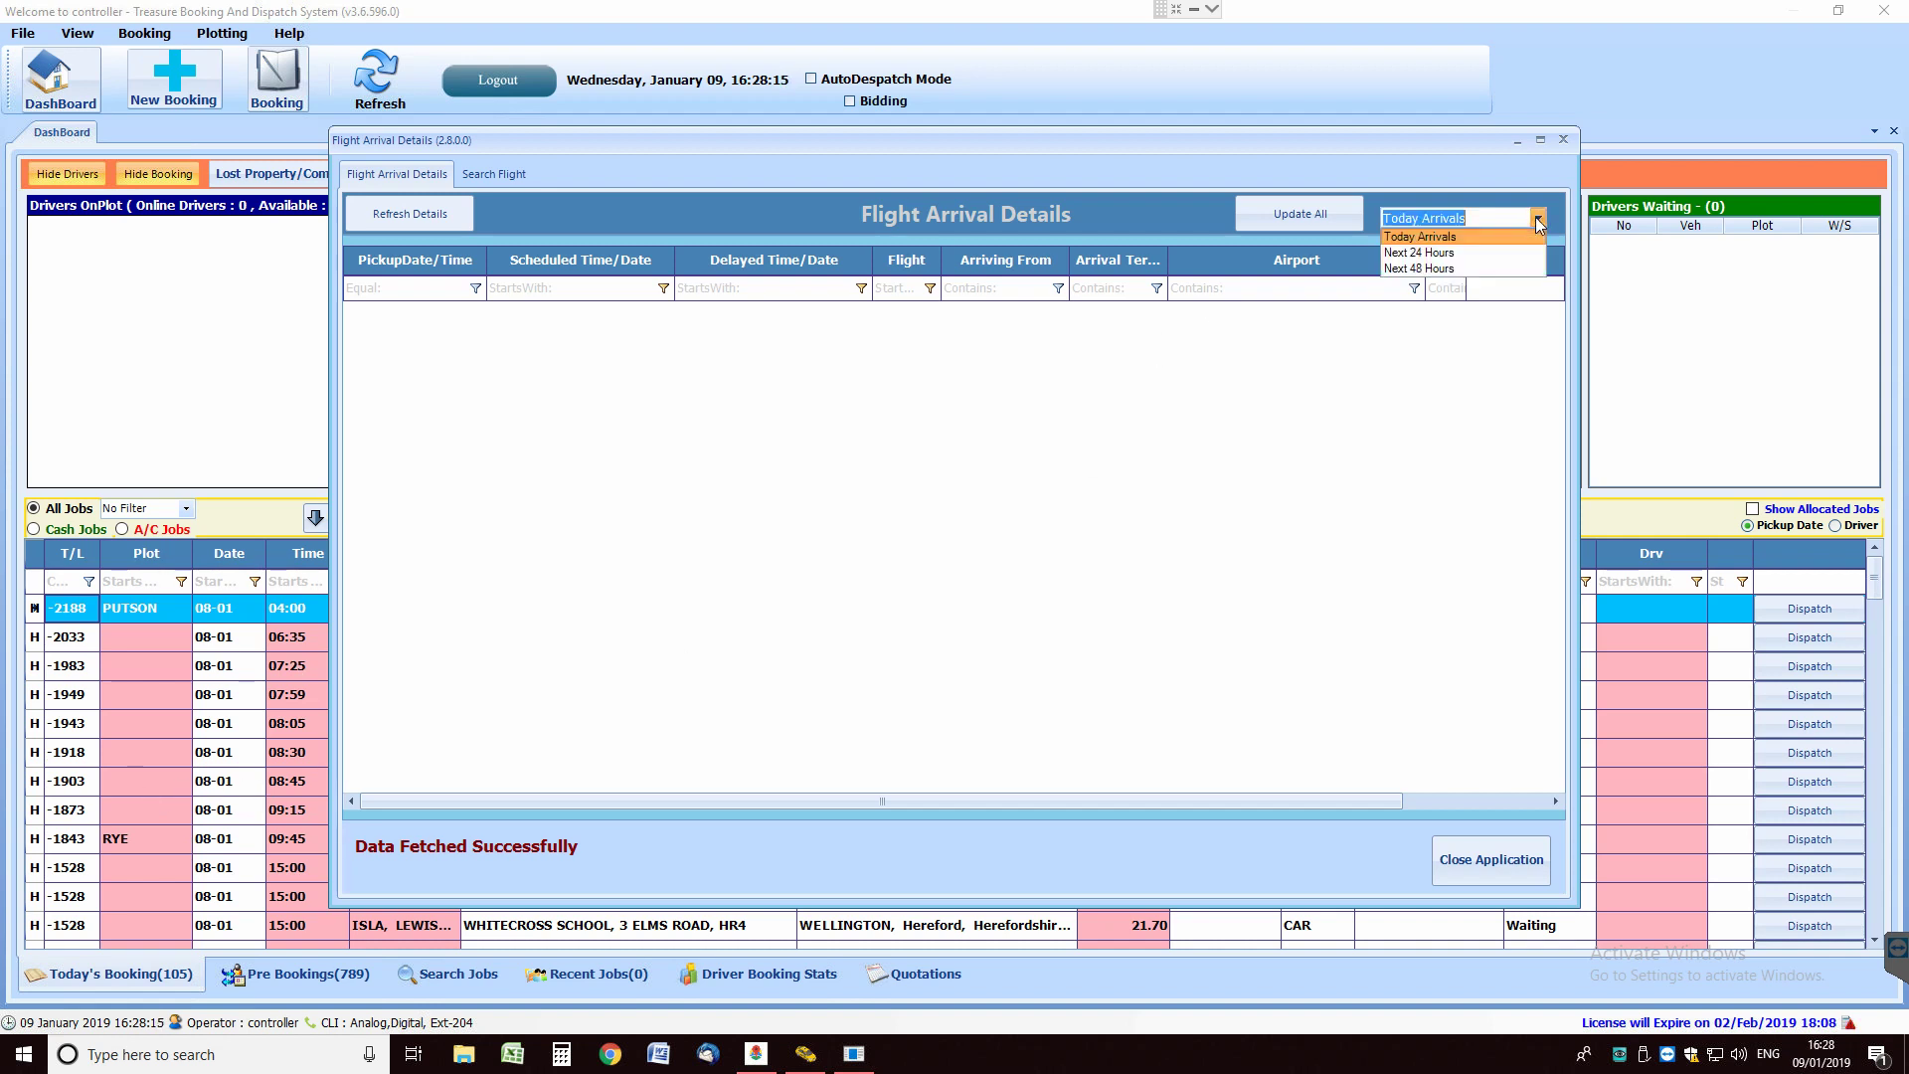
{"action": "left_click", "coordinate": [1458, 266]}
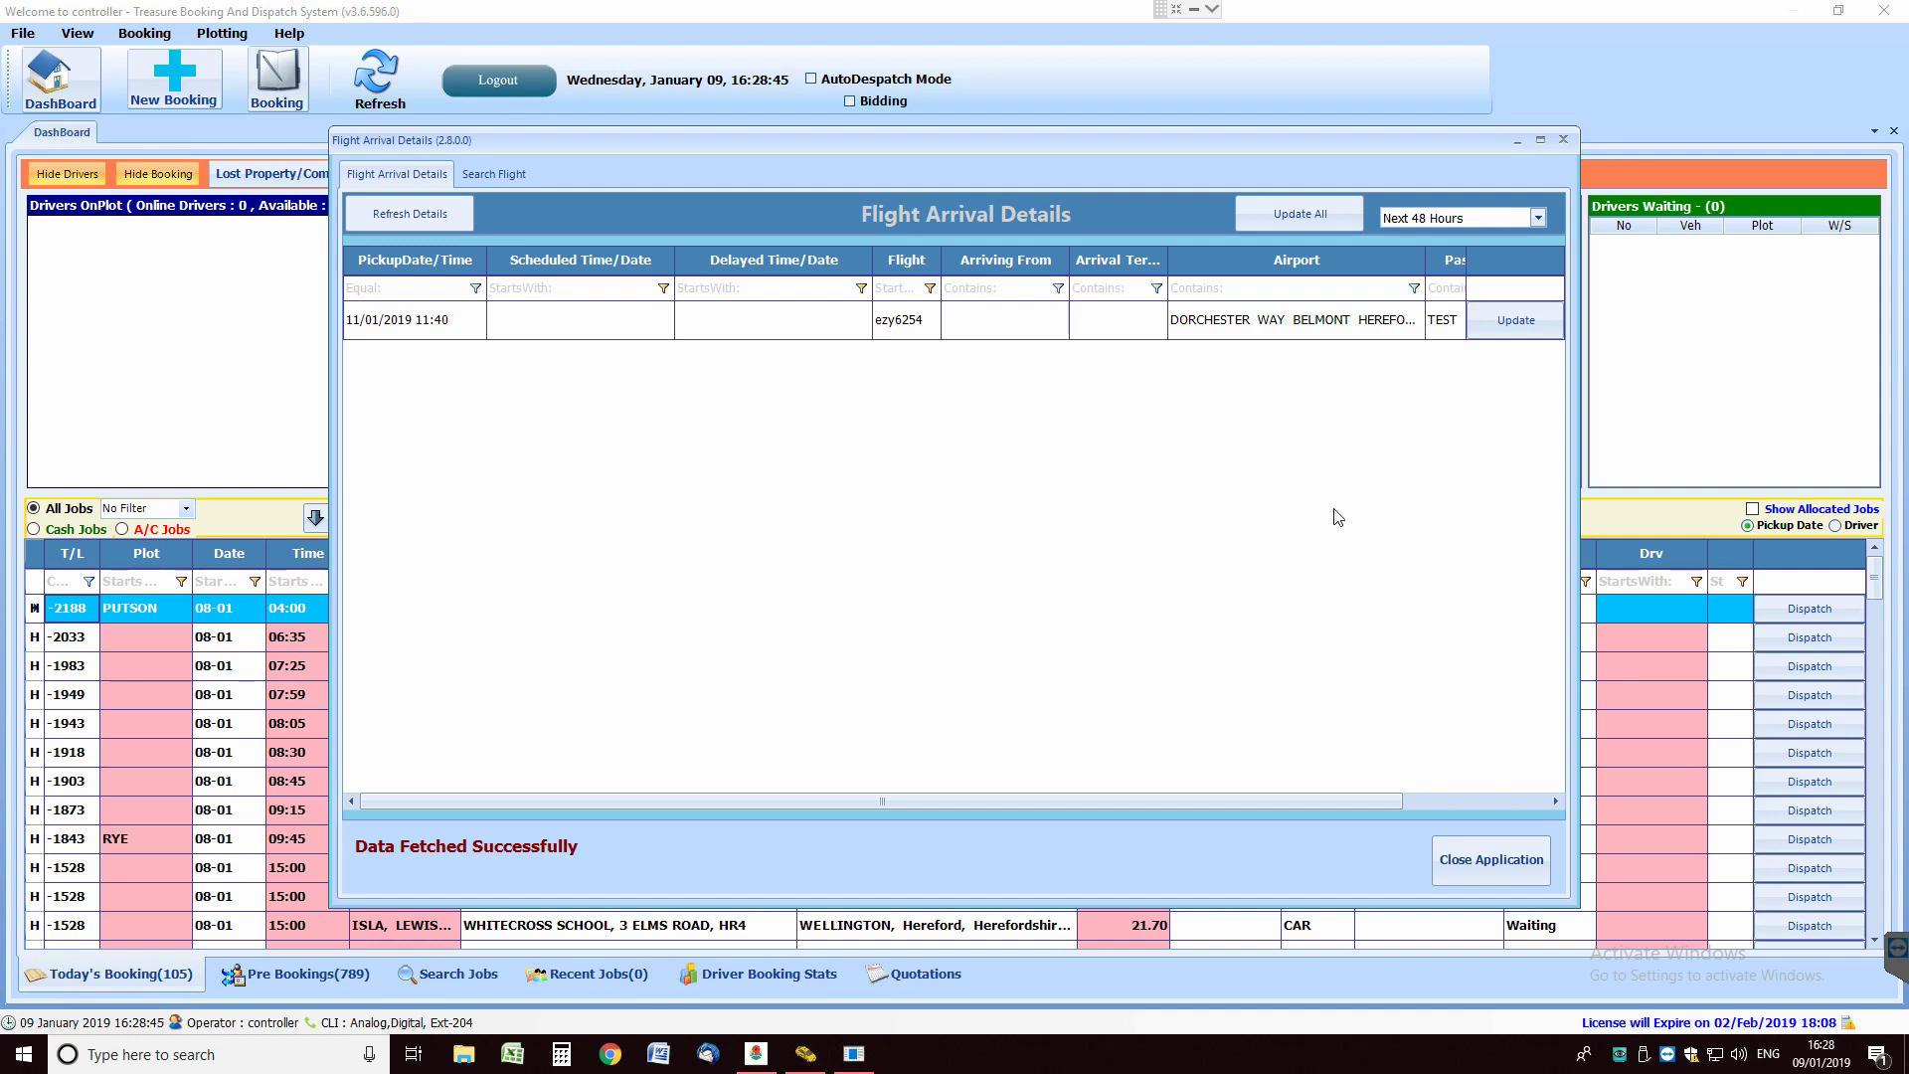
{"action": "left_click", "coordinate": [1503, 861]}
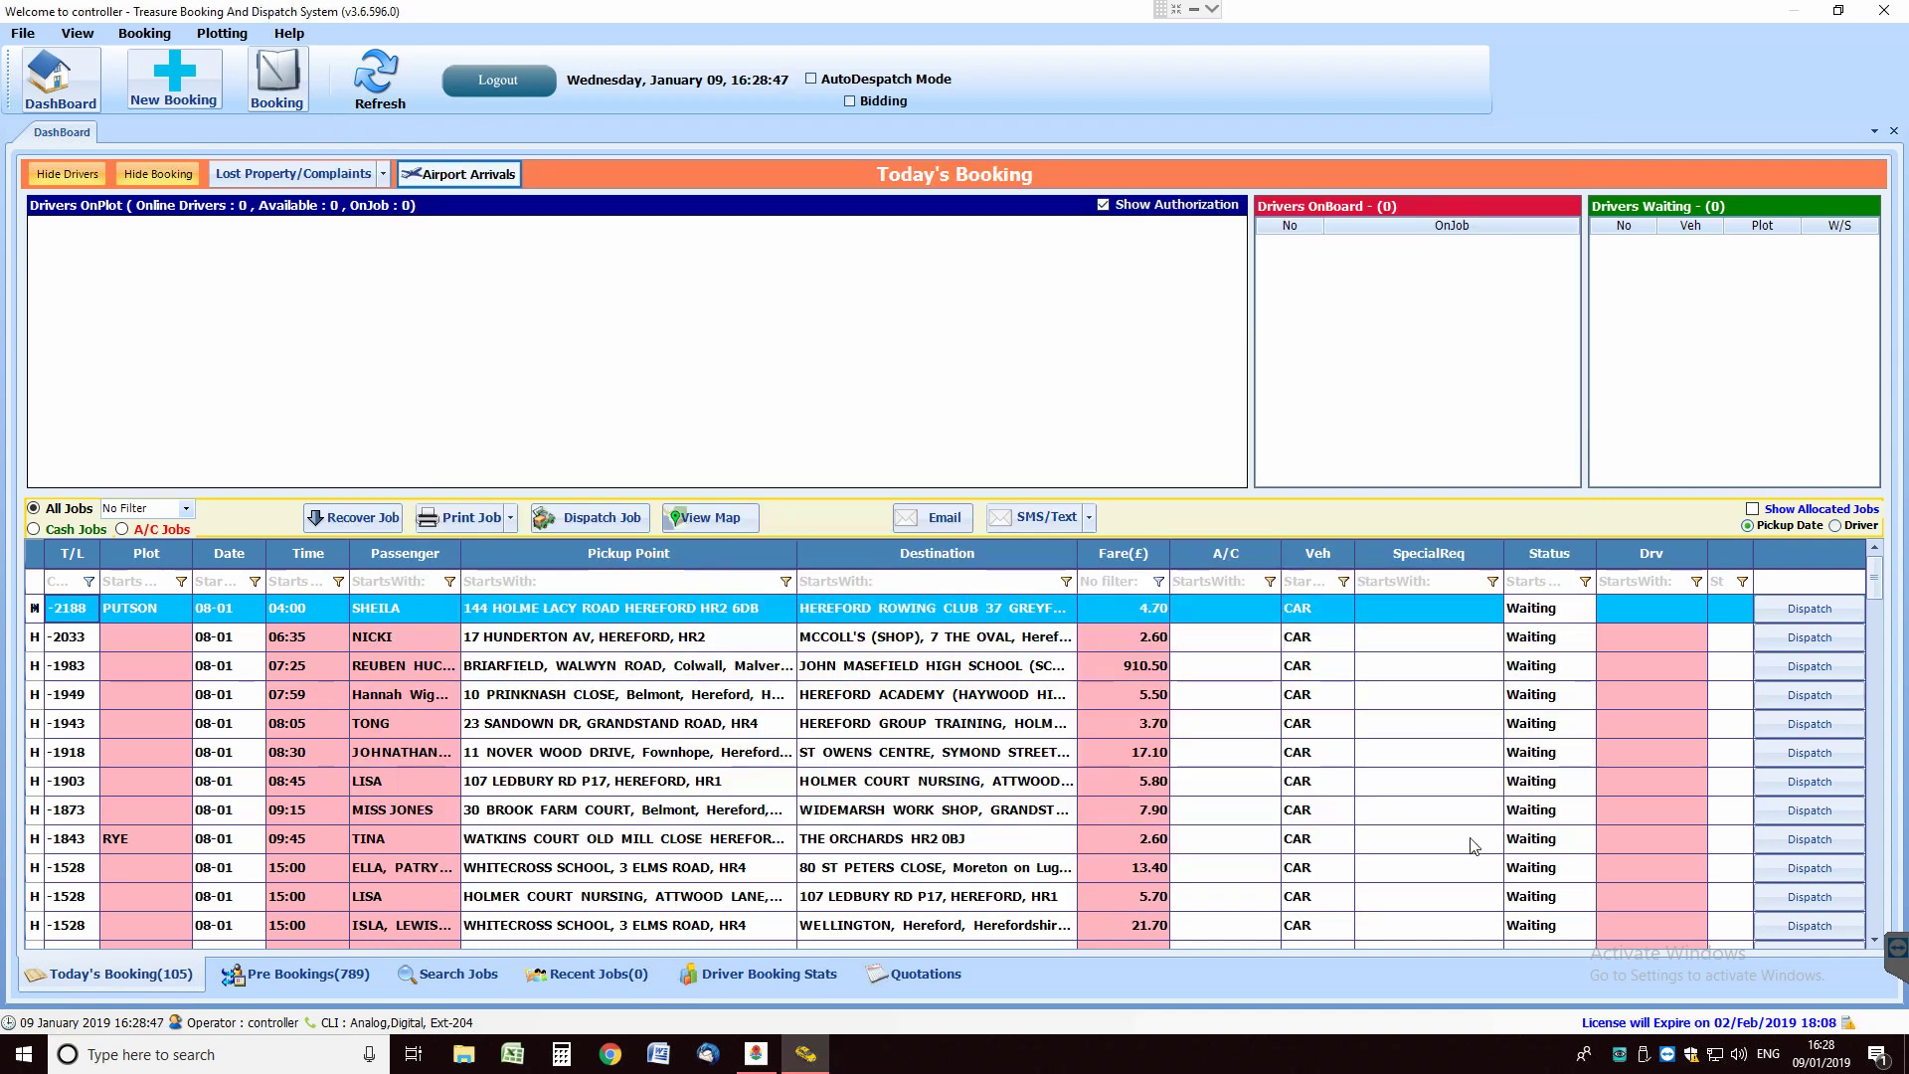